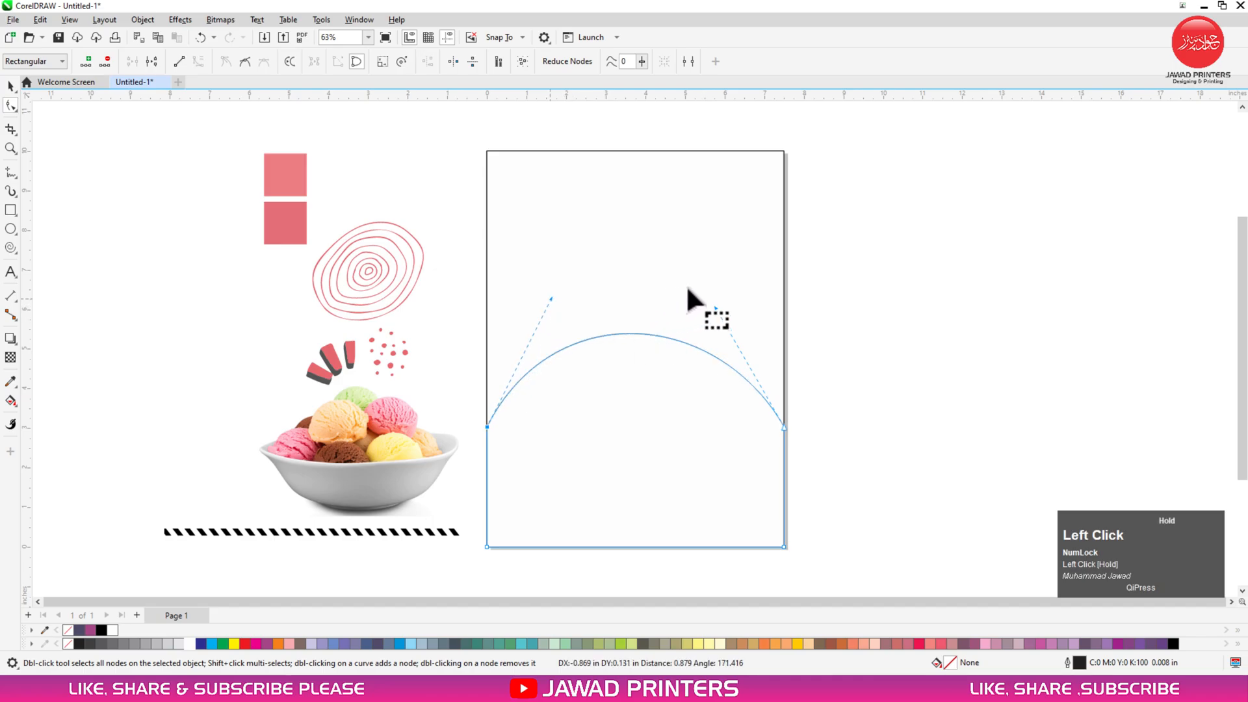
Adjust the arch's curve handle and fill the arch with the lower pink swatch's colour, without an outline.
drag(715, 306, 738, 326)
key(space)
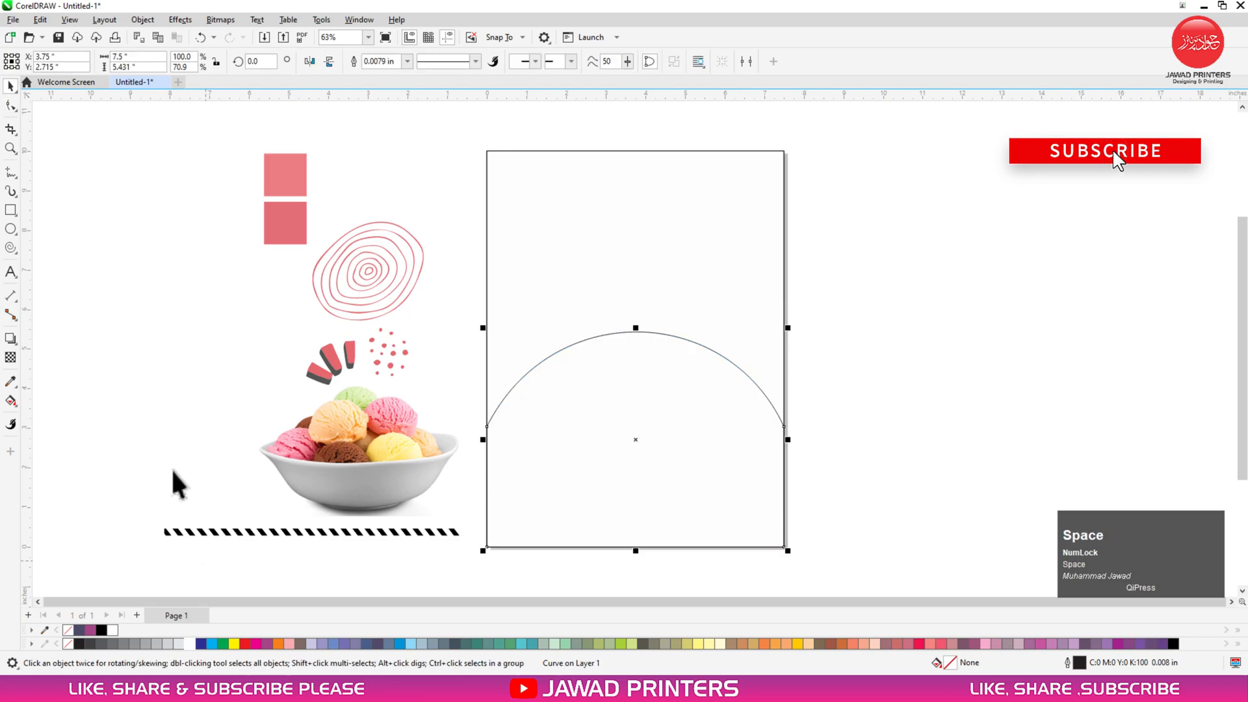
click(11, 382)
click(295, 224)
click(710, 438)
key(space)
click(657, 437)
right_click(62, 638)
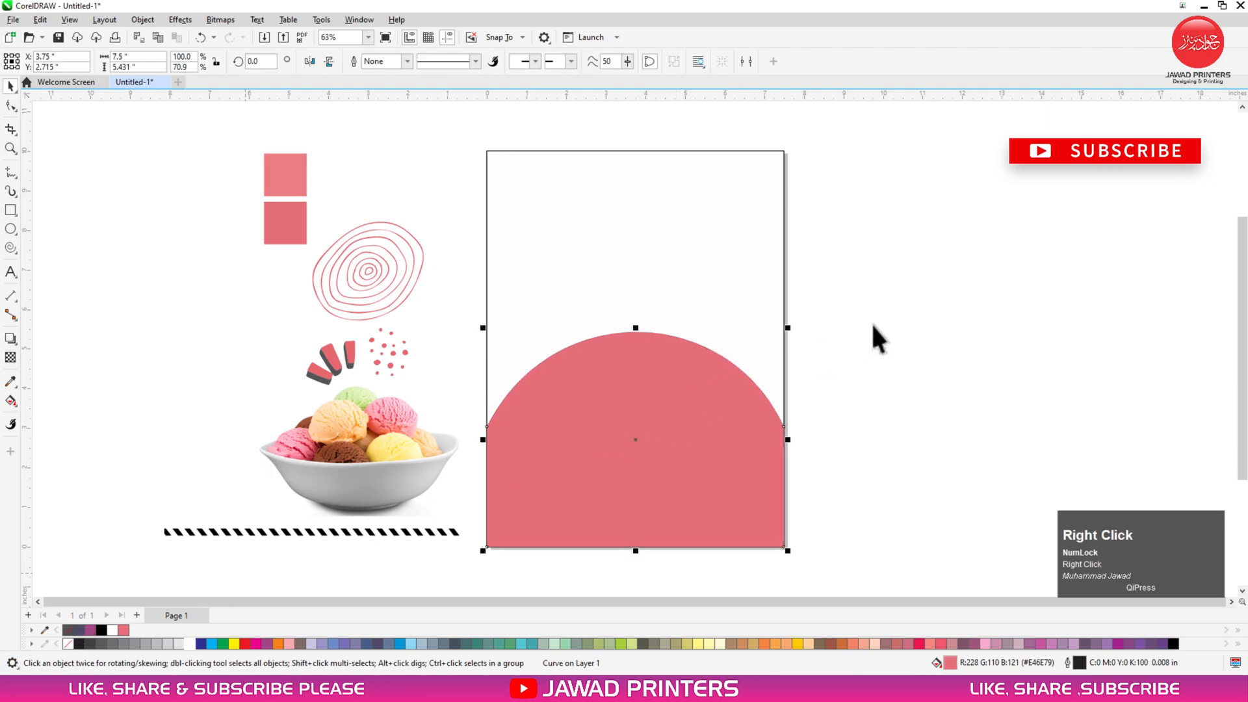
Place a copy of the pink concentric-ring ornament over the page's upper-left corner.
key(F2)
drag(859, 133, 133, 451)
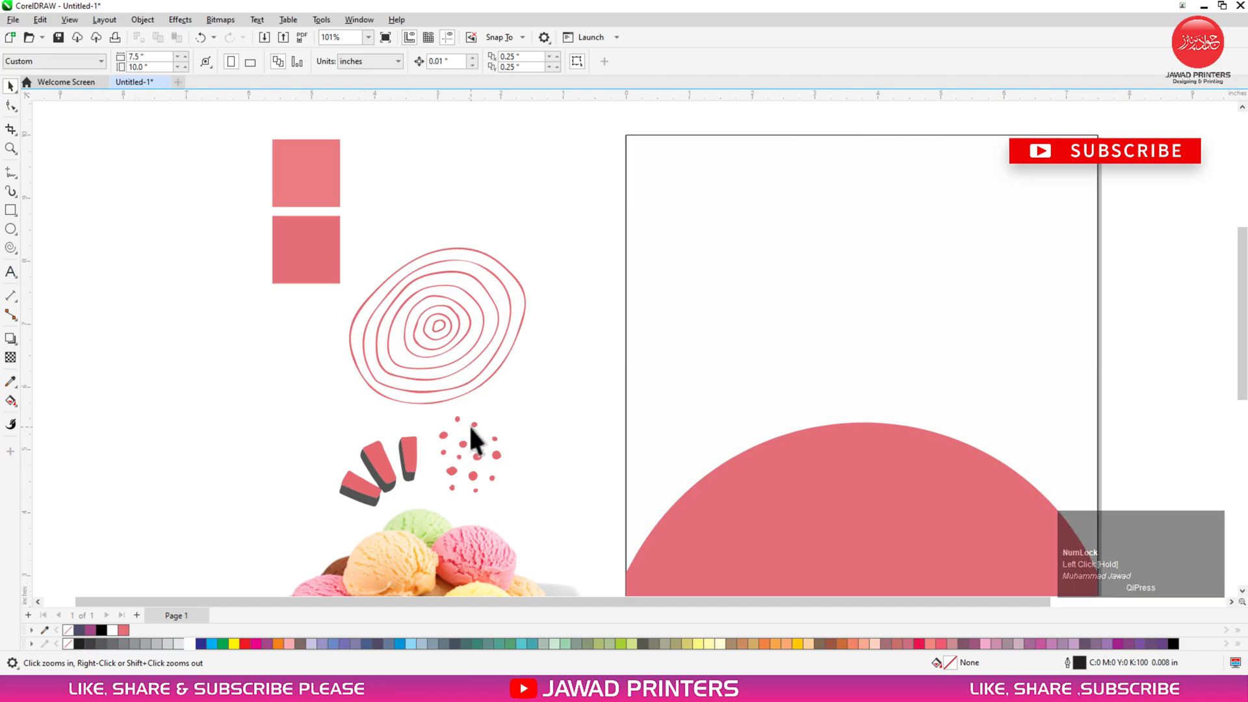
click(467, 355)
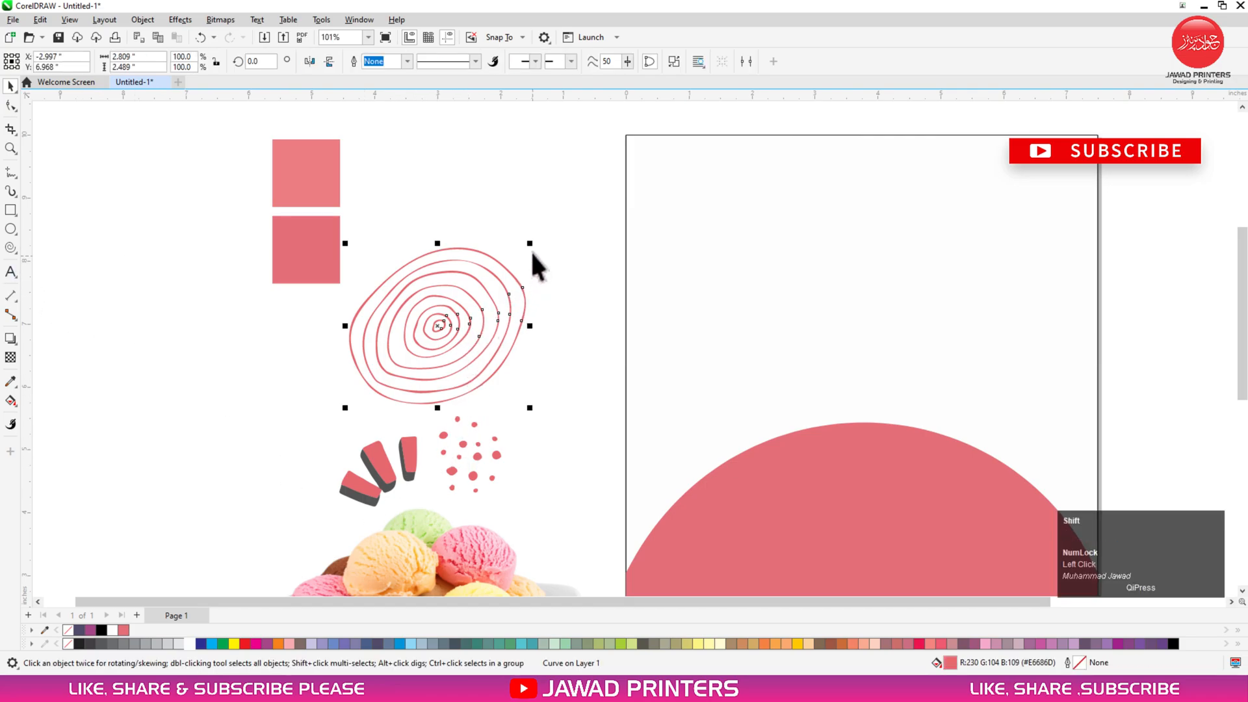
drag(474, 297, 688, 143)
right_click(747, 241)
Scale the ring ornament copy to about 82 % and position it so it overlaps the page's upper-left corner.
key(F3)
key(F2)
drag(919, 344, 571, 97)
drag(717, 137, 701, 157)
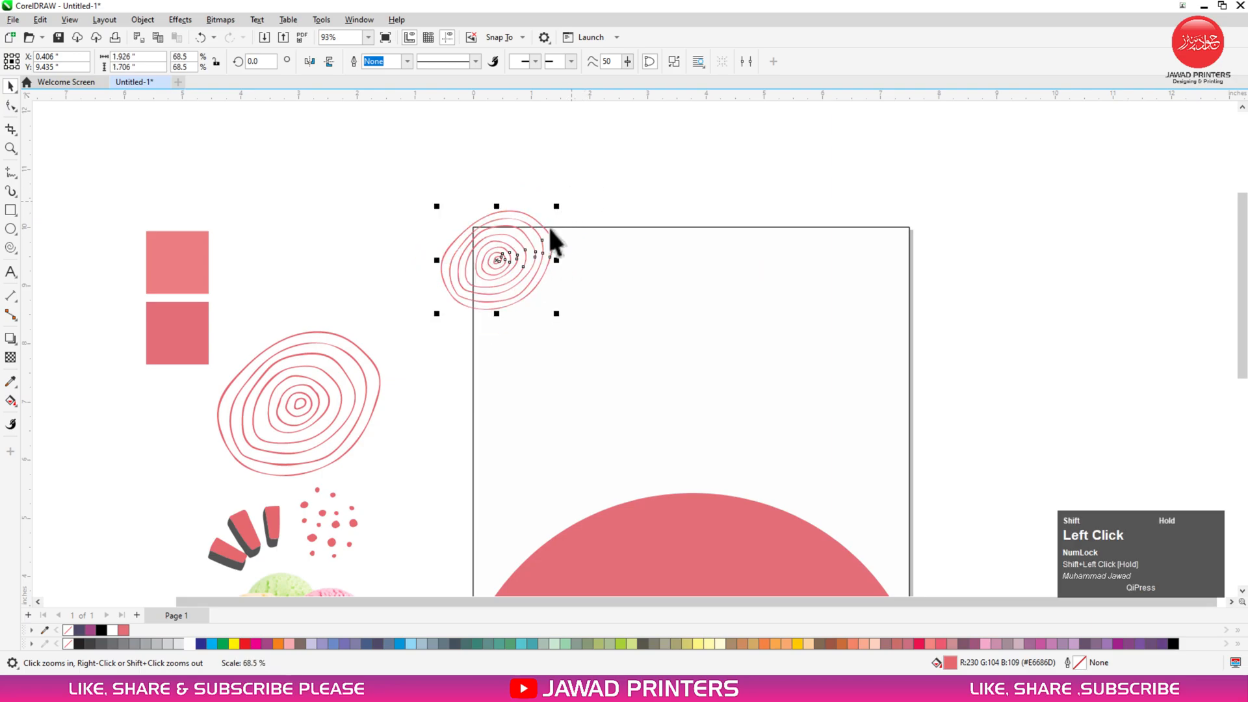
drag(504, 256, 499, 249)
drag(547, 297, 569, 316)
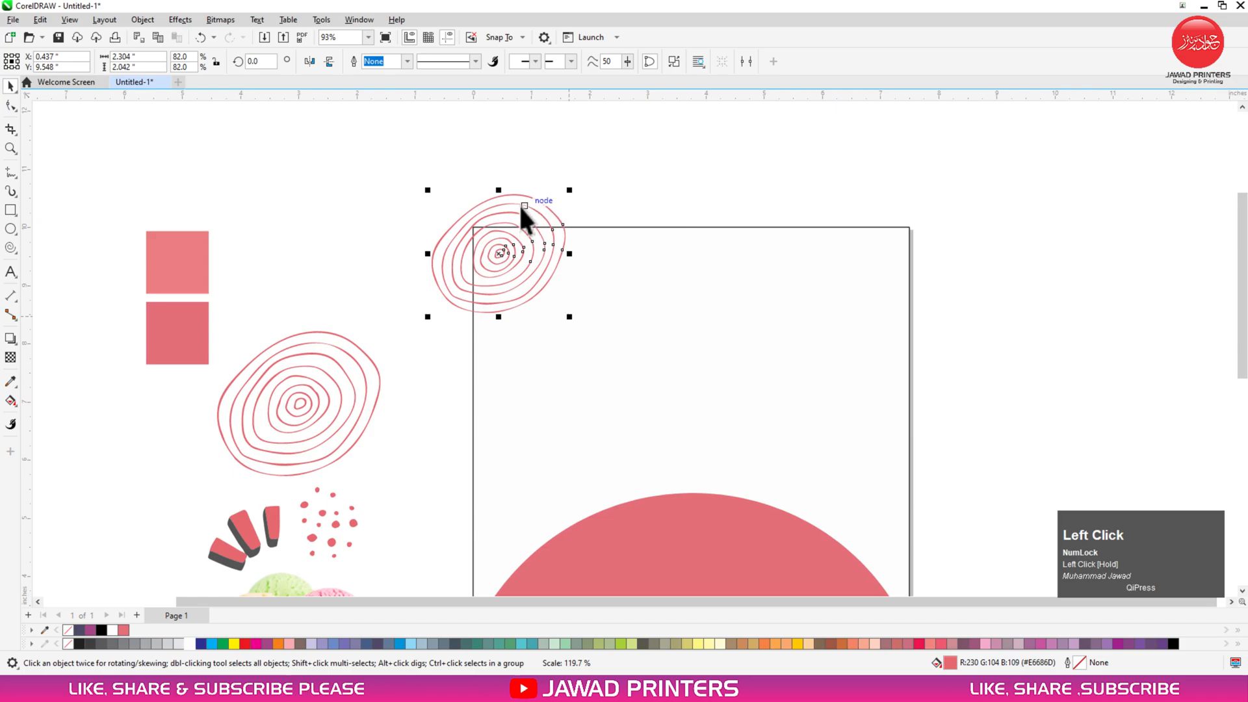
PowerClip the ring ornament copy inside the page-sized rectangle.
right_click(522, 205)
click(564, 345)
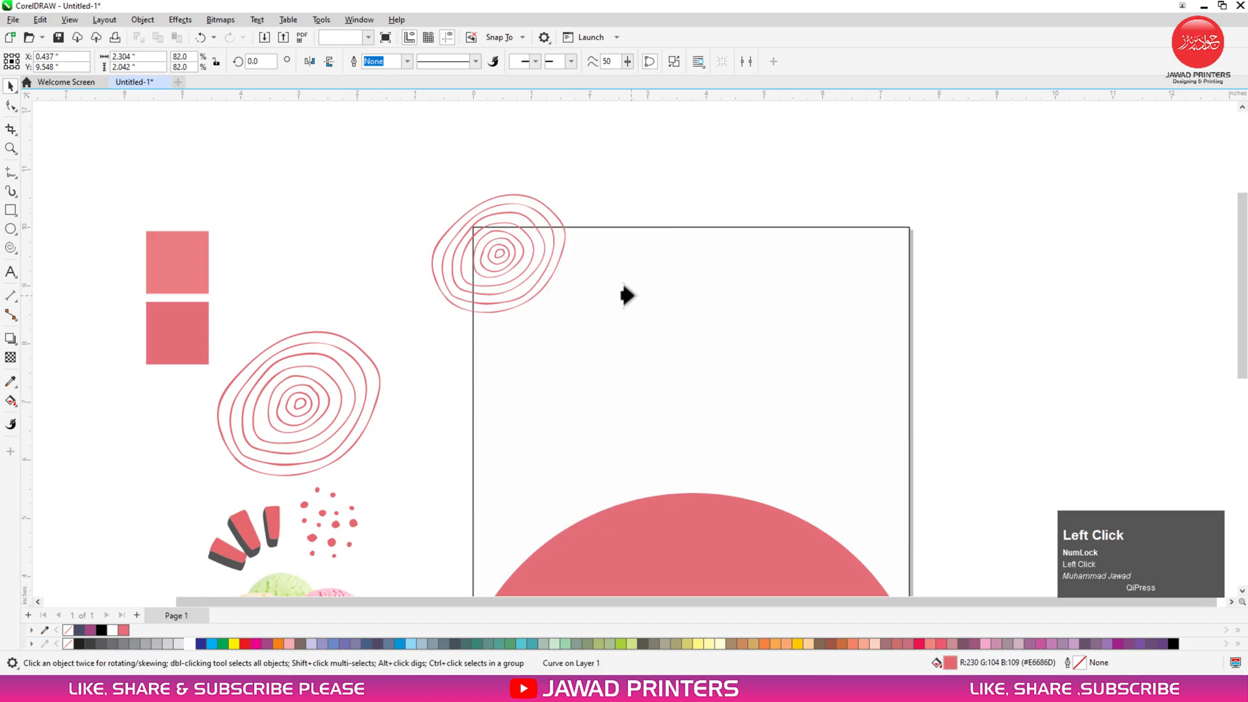
click(623, 293)
click(681, 193)
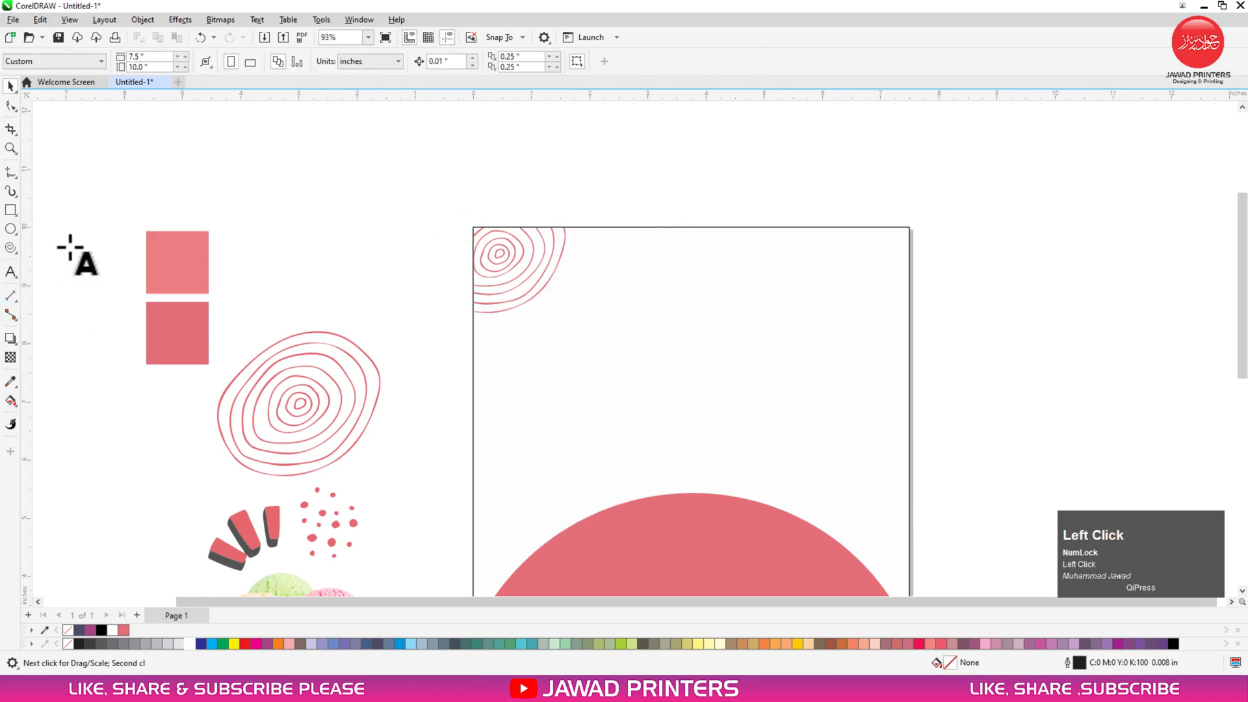
Add the text DELICIOUS above the arch and set its font to Brittany Signature.
click(10, 272)
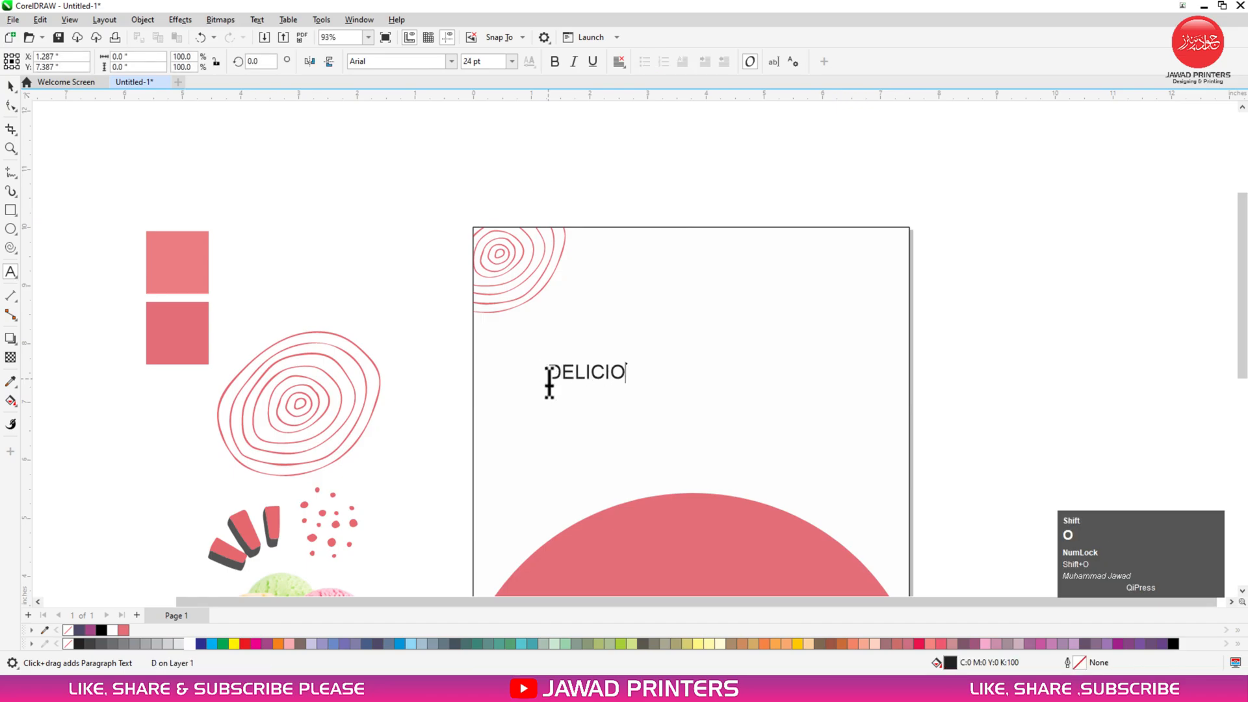
key(ctrl+space)
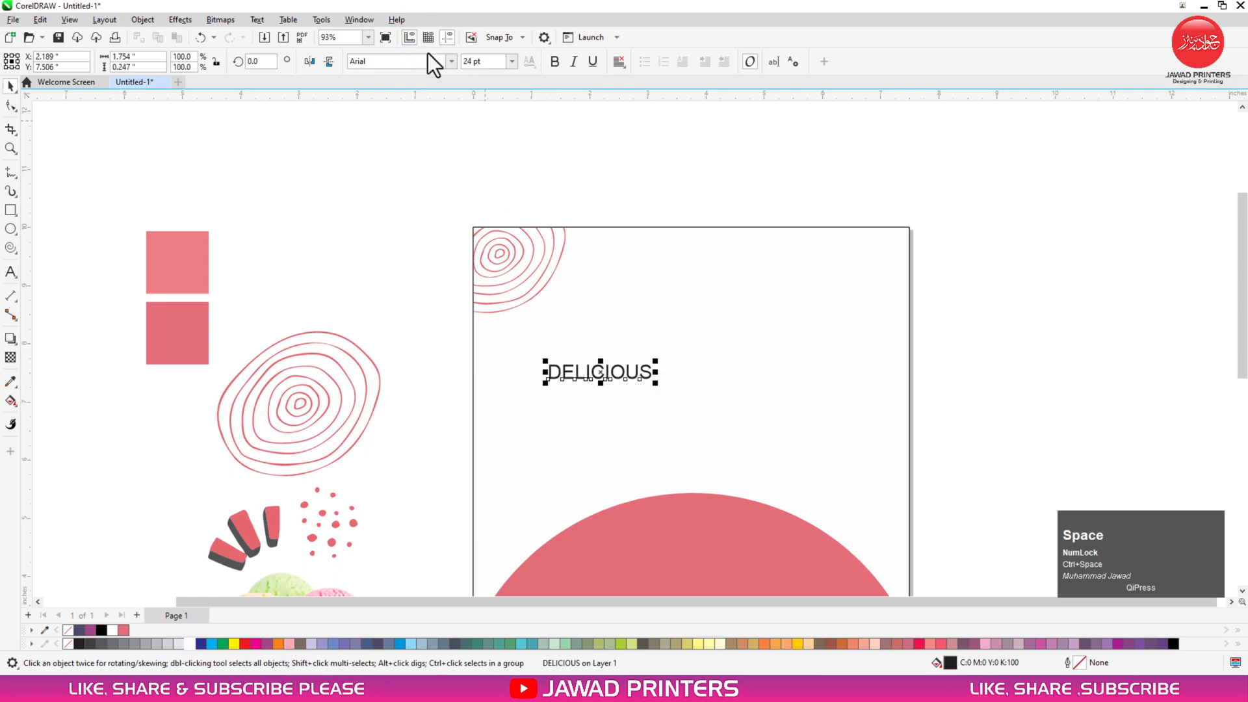
click(452, 61)
click(440, 109)
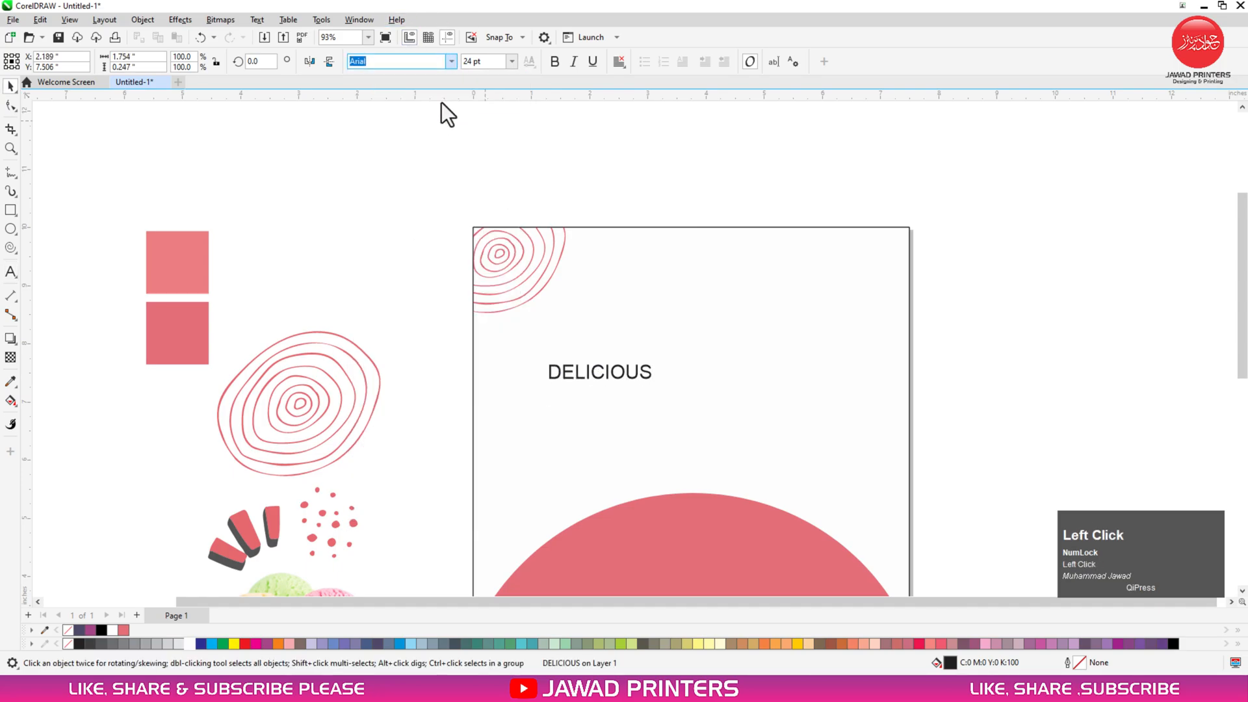
click(452, 61)
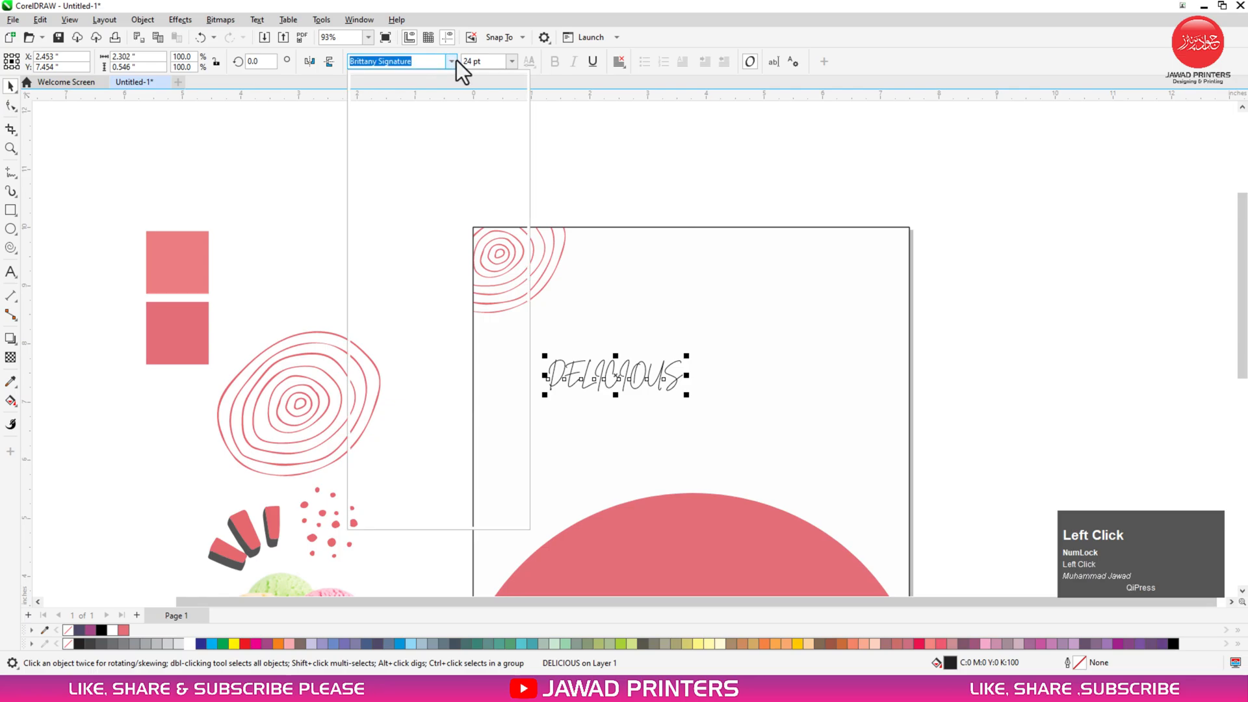
click(458, 187)
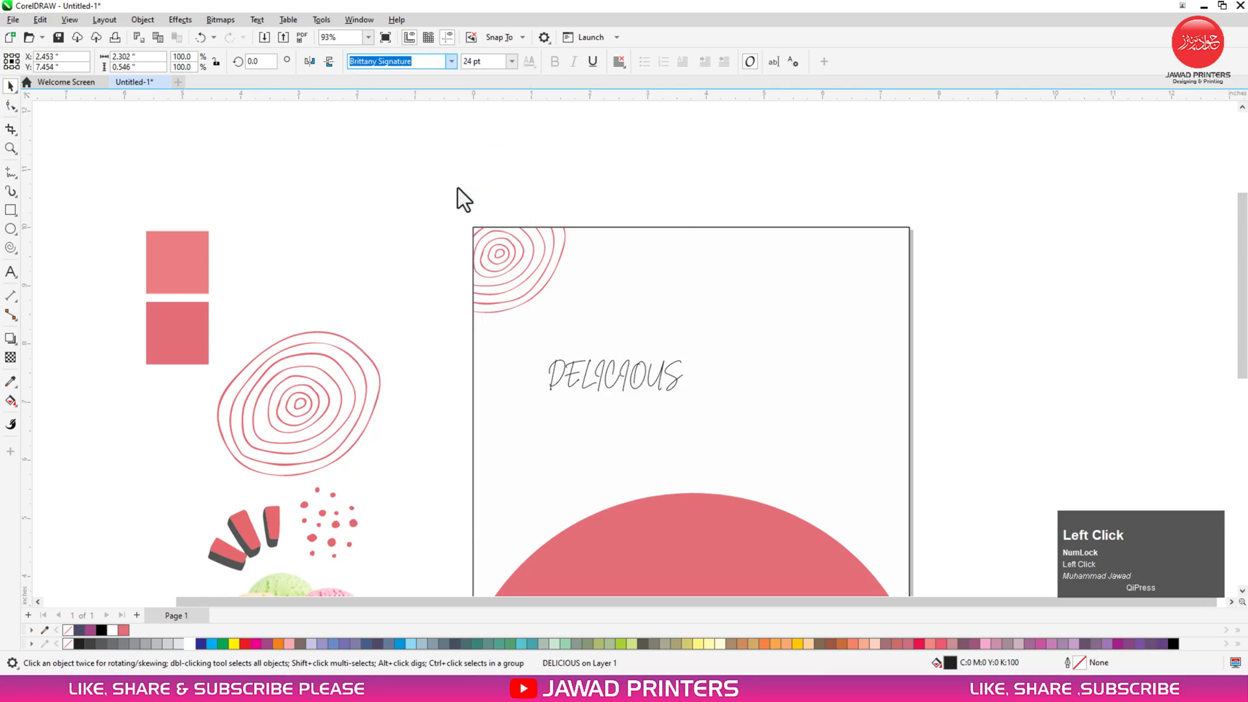
Change the DELICIOUS text to Title Case and place it near the page's top at about 51.8 pt.
double_click(682, 365)
drag(681, 376, 560, 377)
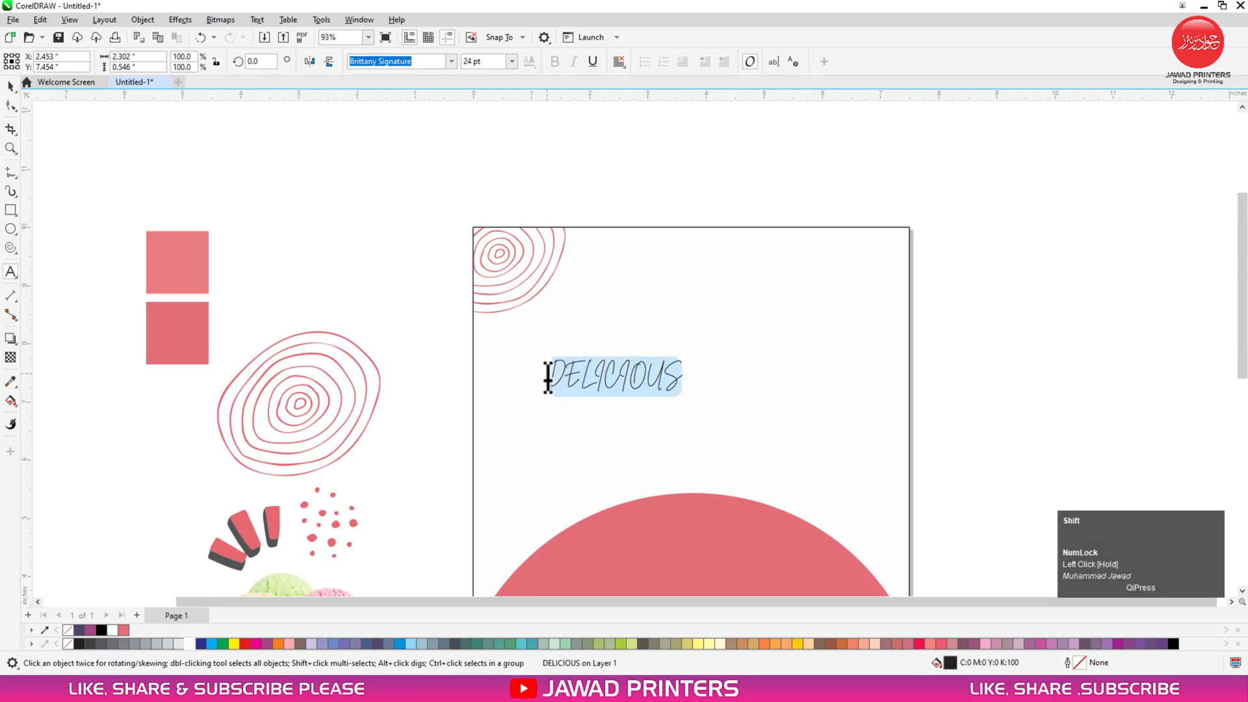
key(shift+F3)
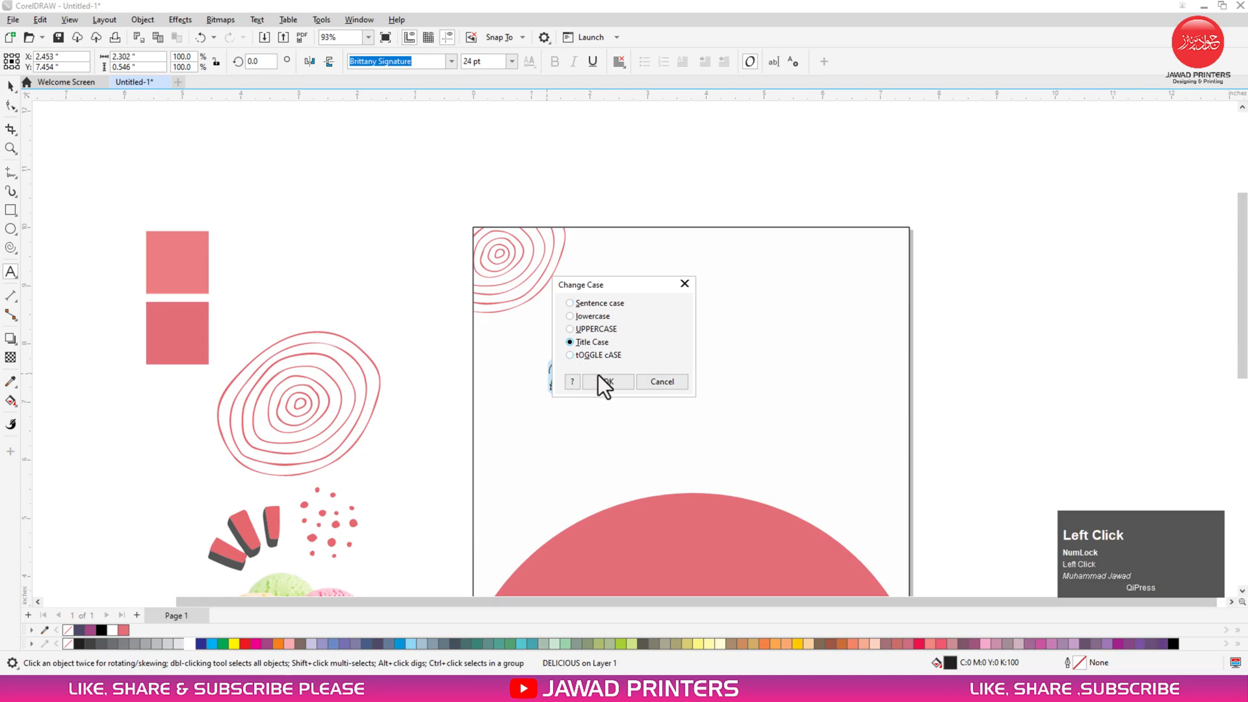
click(598, 380)
key(space)
drag(595, 370, 740, 330)
Duplicate the Delicious text just below itself and replace the copy's wording with ICE CREAM.
drag(678, 301, 678, 342)
right_click(678, 342)
click(678, 342)
double_click(678, 342)
key(ctrl+a)
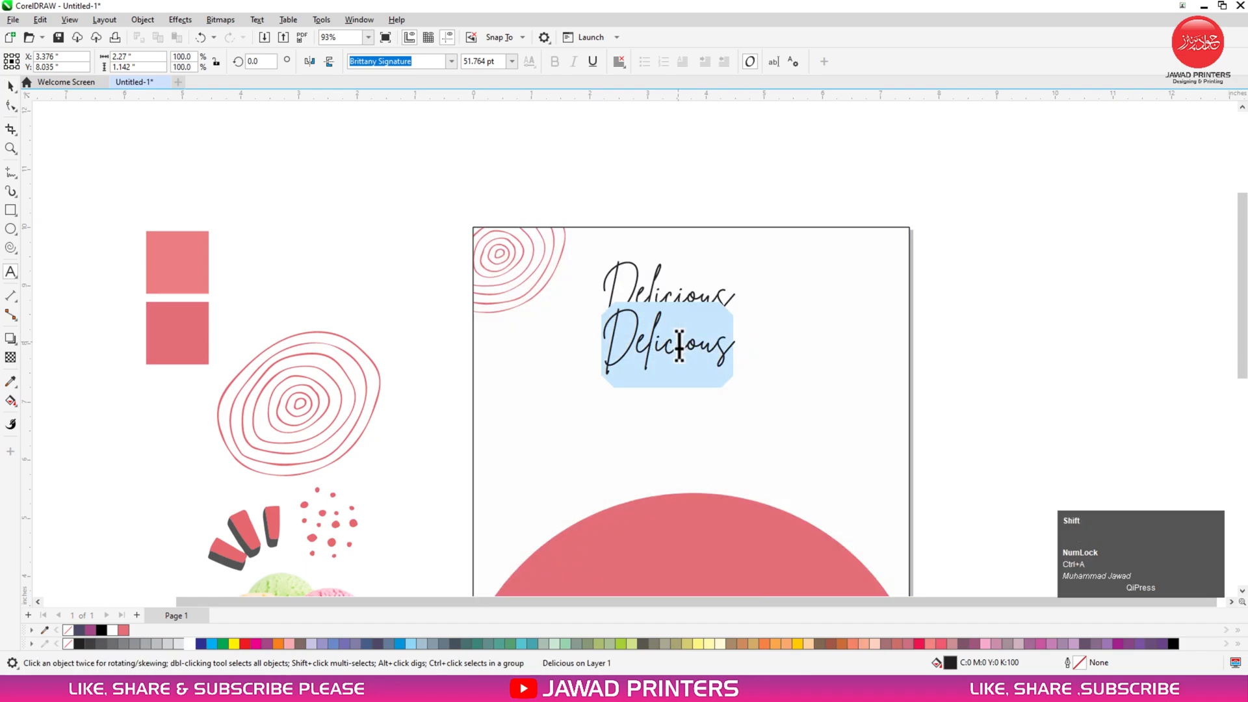
text(ICE CREA)
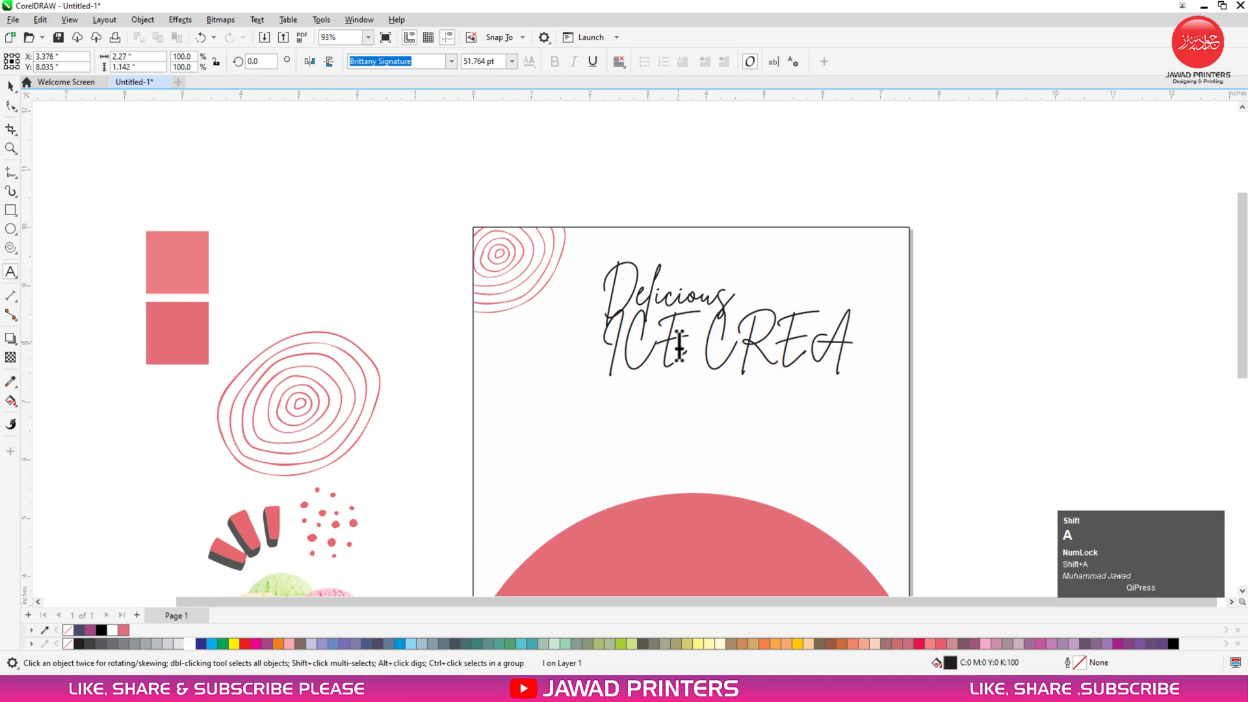
text(M)
key(ctrl+space)
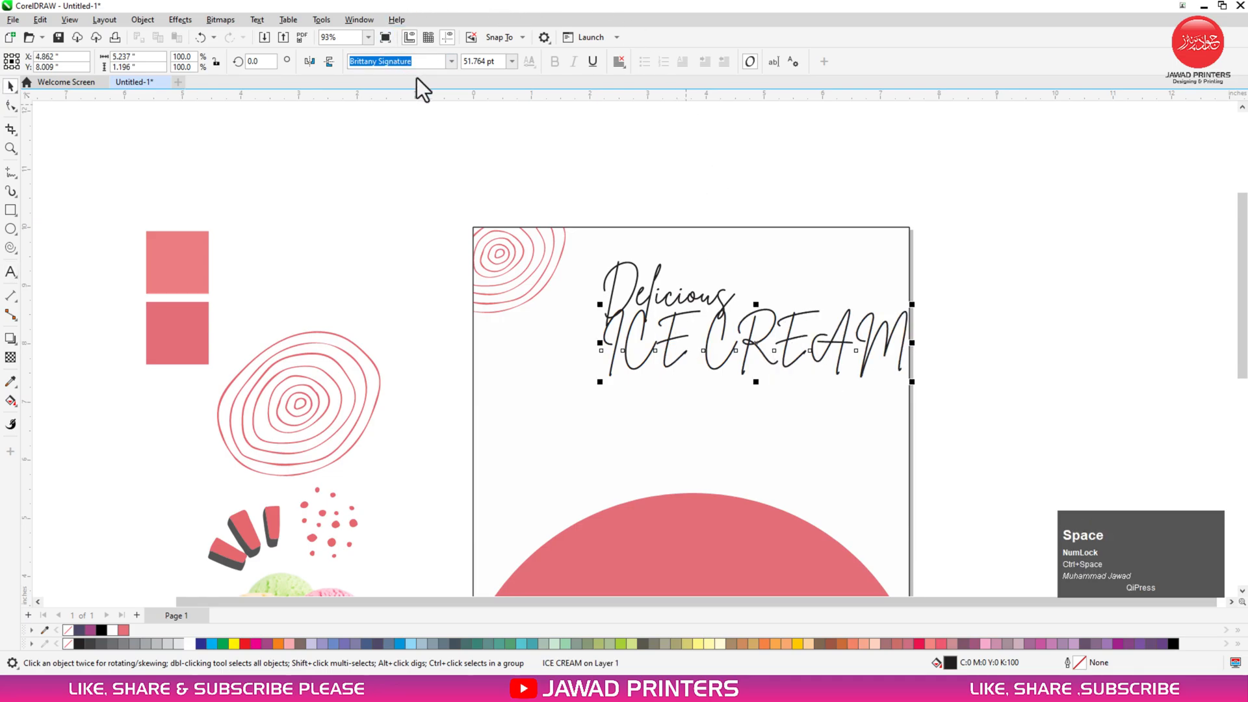
Set the ICE CREAM text in bold Archive and centre it horizontally on the page rectangle.
click(450, 63)
click(620, 306)
shift+click(765, 384)
key(c)
click(988, 349)
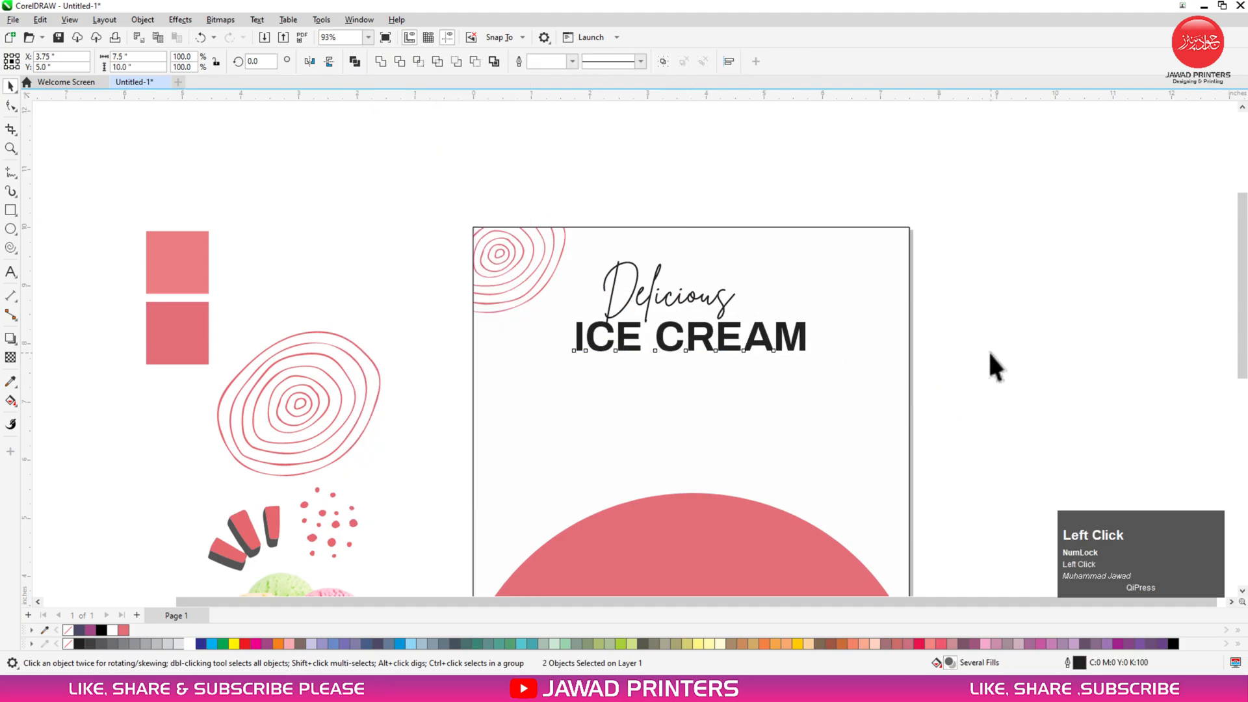
Centre the Delicious text horizontally on the page rectangle and move it slightly up from ICE CREAM.
click(703, 307)
shift+click(793, 296)
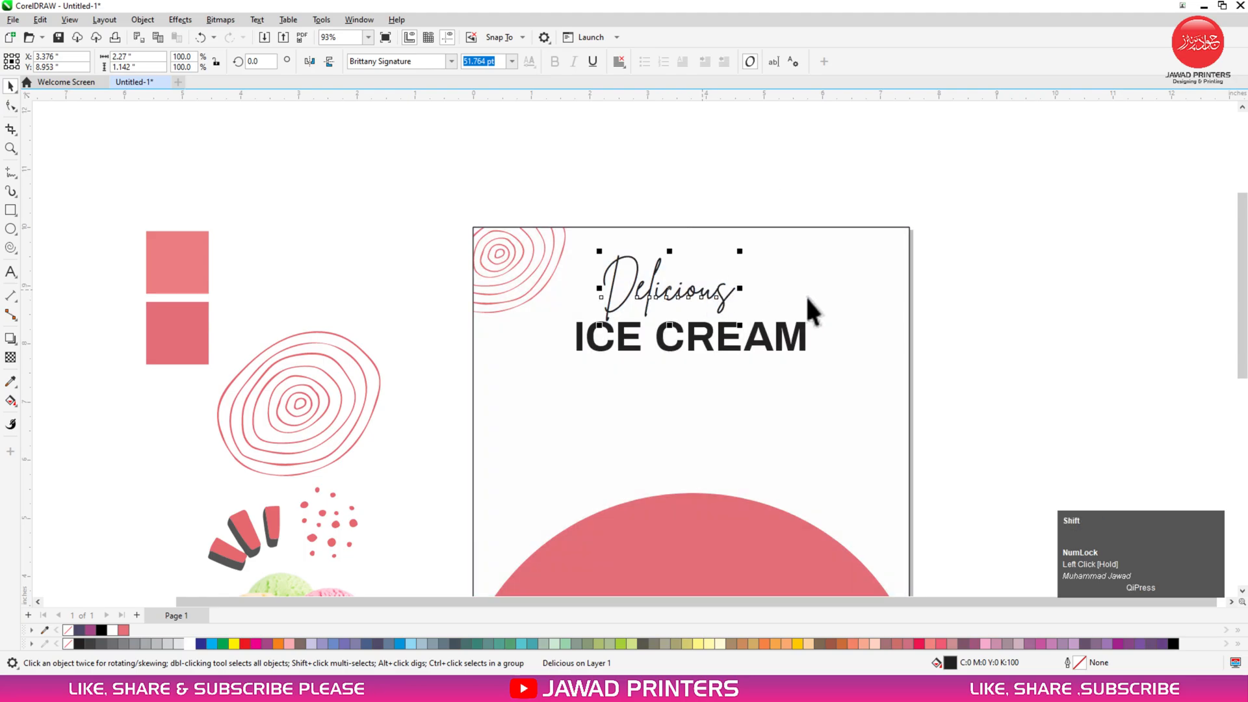
key(c)
click(965, 297)
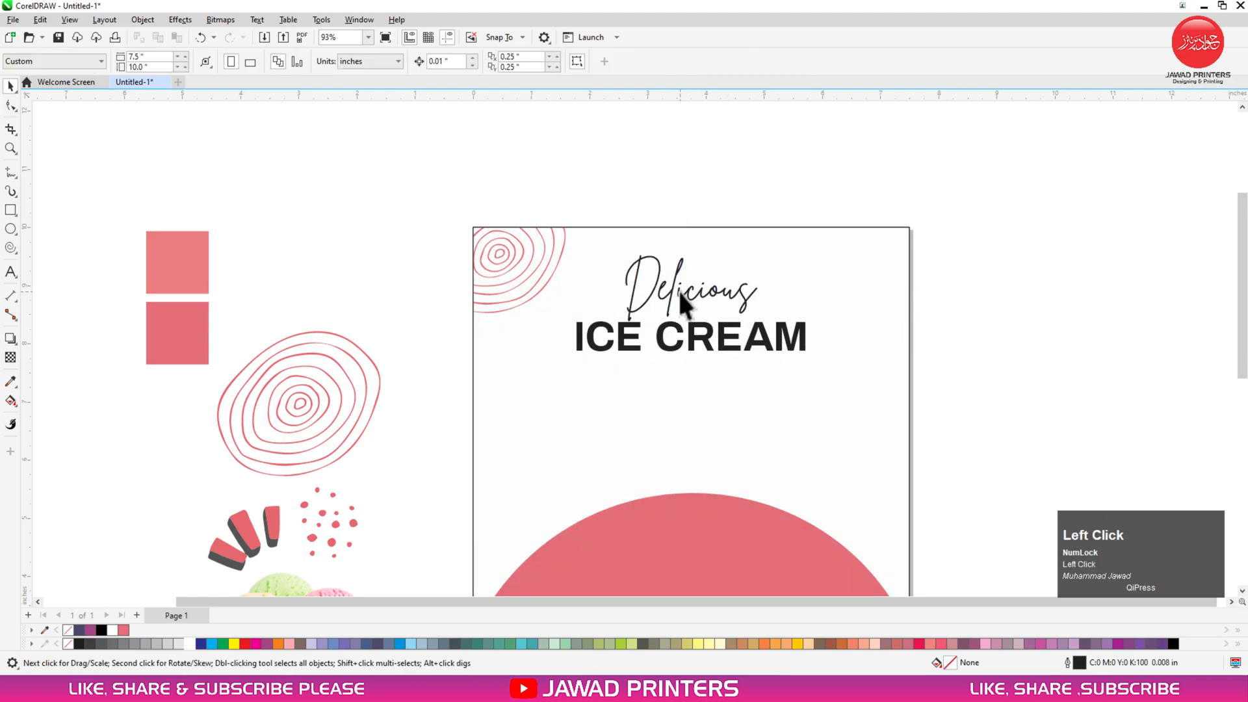
drag(669, 287, 675, 279)
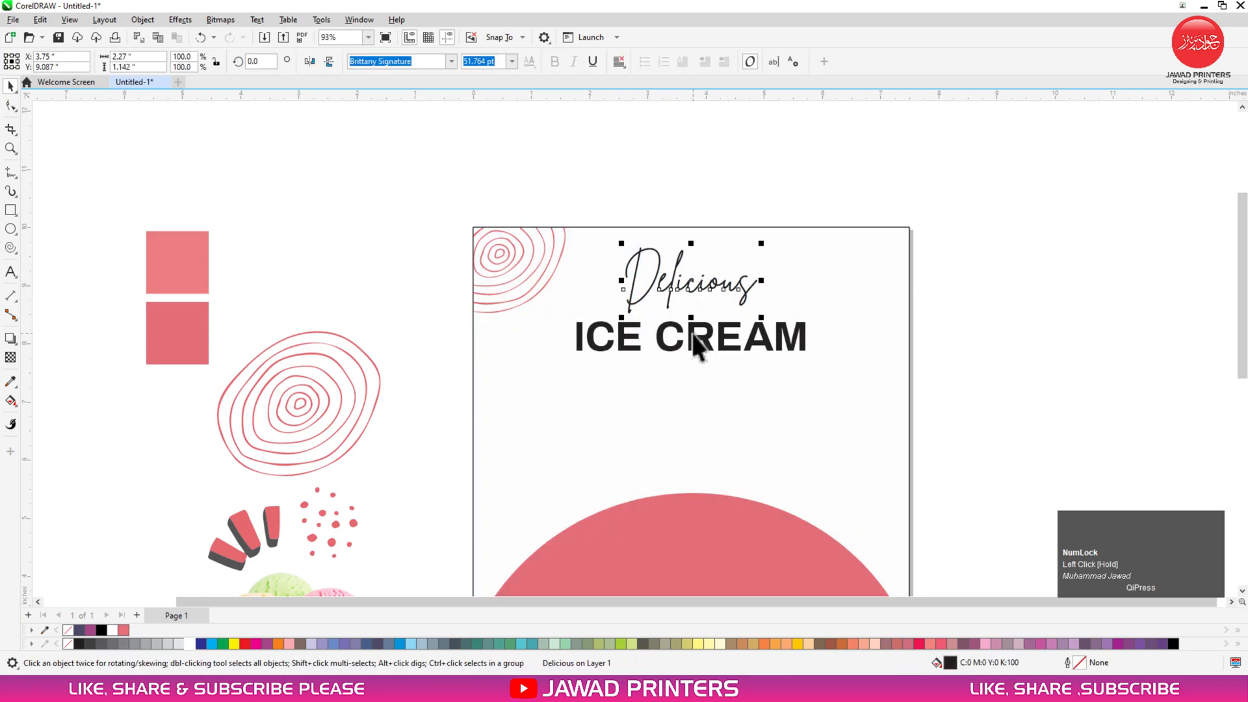
Enlarge the ICE CREAM text to about 65 pt and fill it with the arch's pink (#E46E79).
click(694, 343)
drag(810, 355, 841, 367)
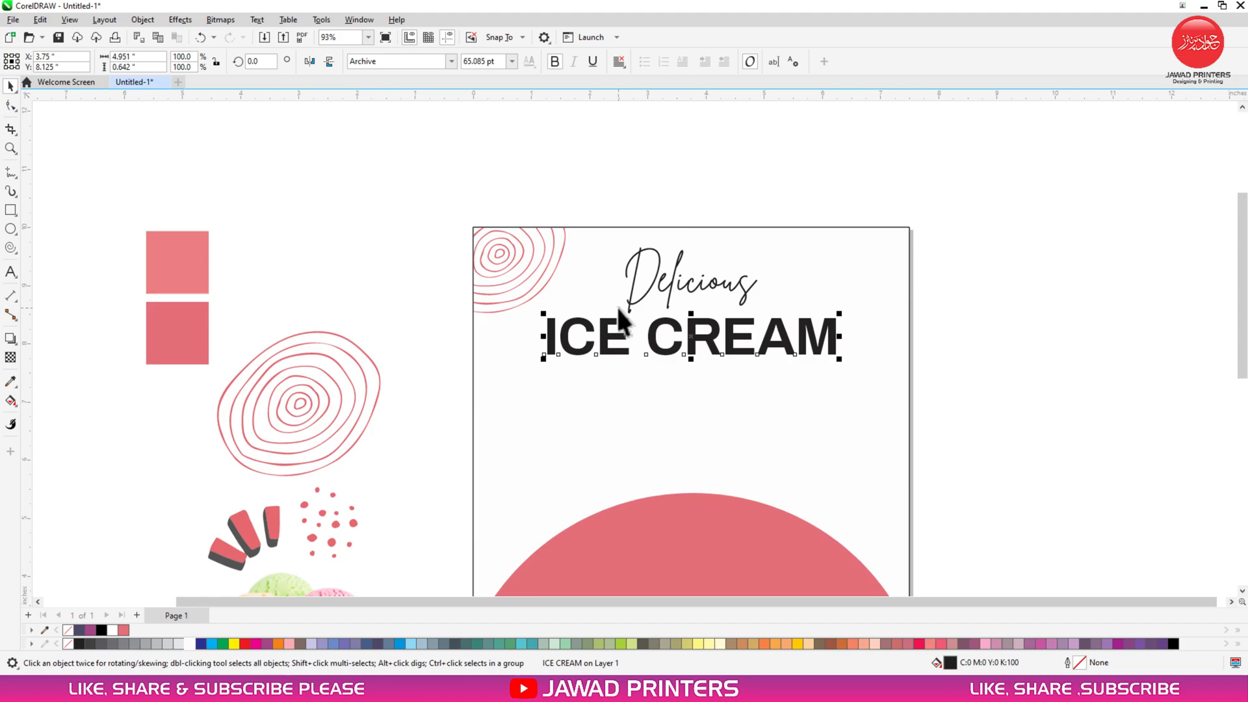
click(123, 629)
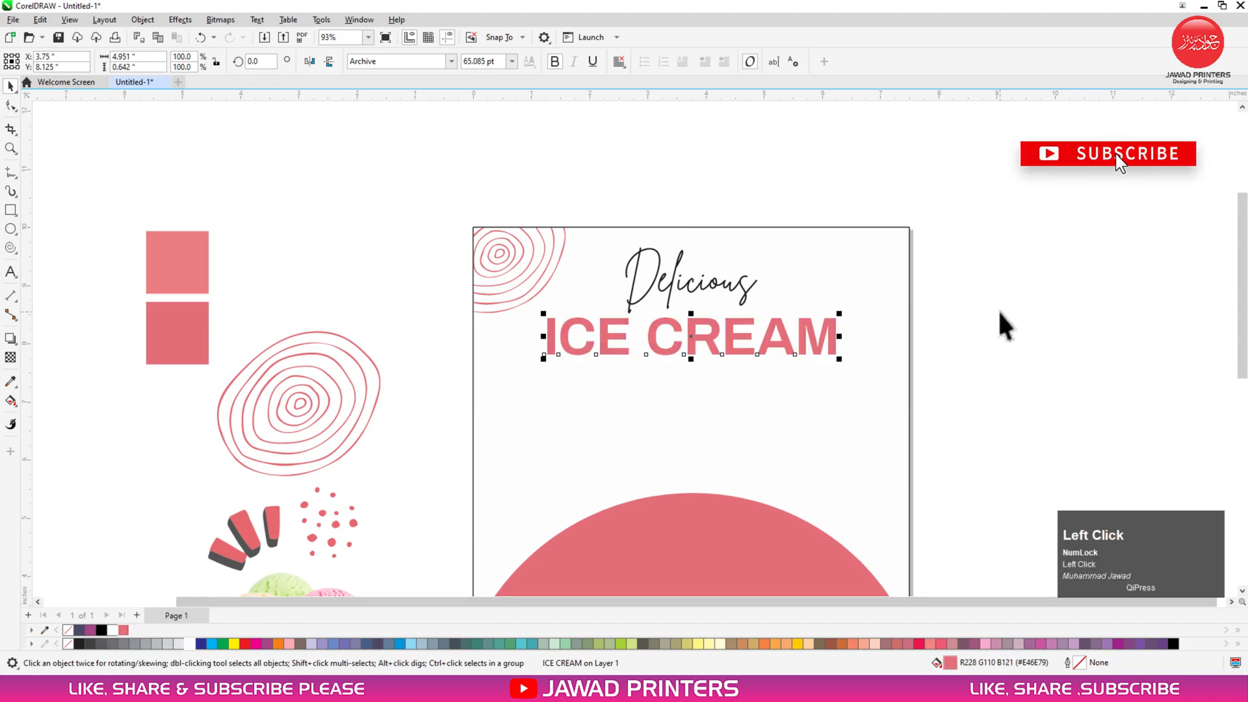
click(1024, 290)
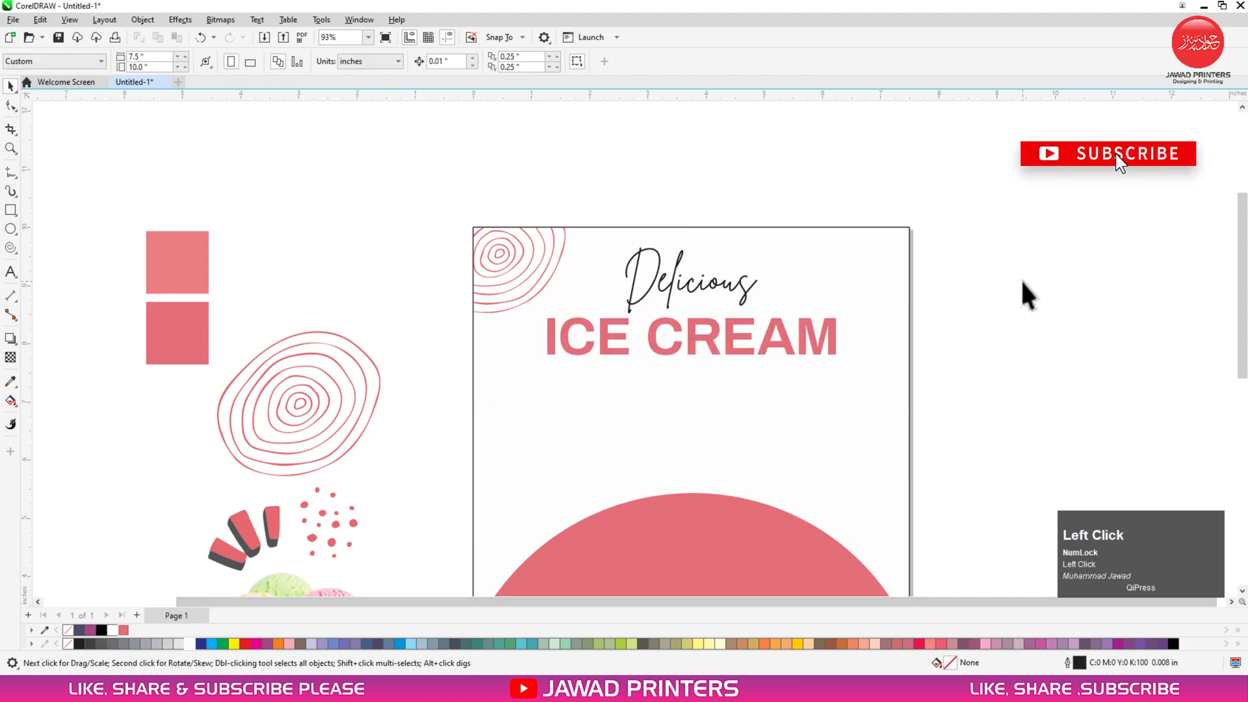
Copy the pink dots ornament to the page's upper-right corner and PowerClip it inside the page rectangle.
click(334, 527)
drag(334, 525, 849, 374)
key(space)
drag(329, 517, 887, 251)
right_click(1064, 240)
right_click(889, 254)
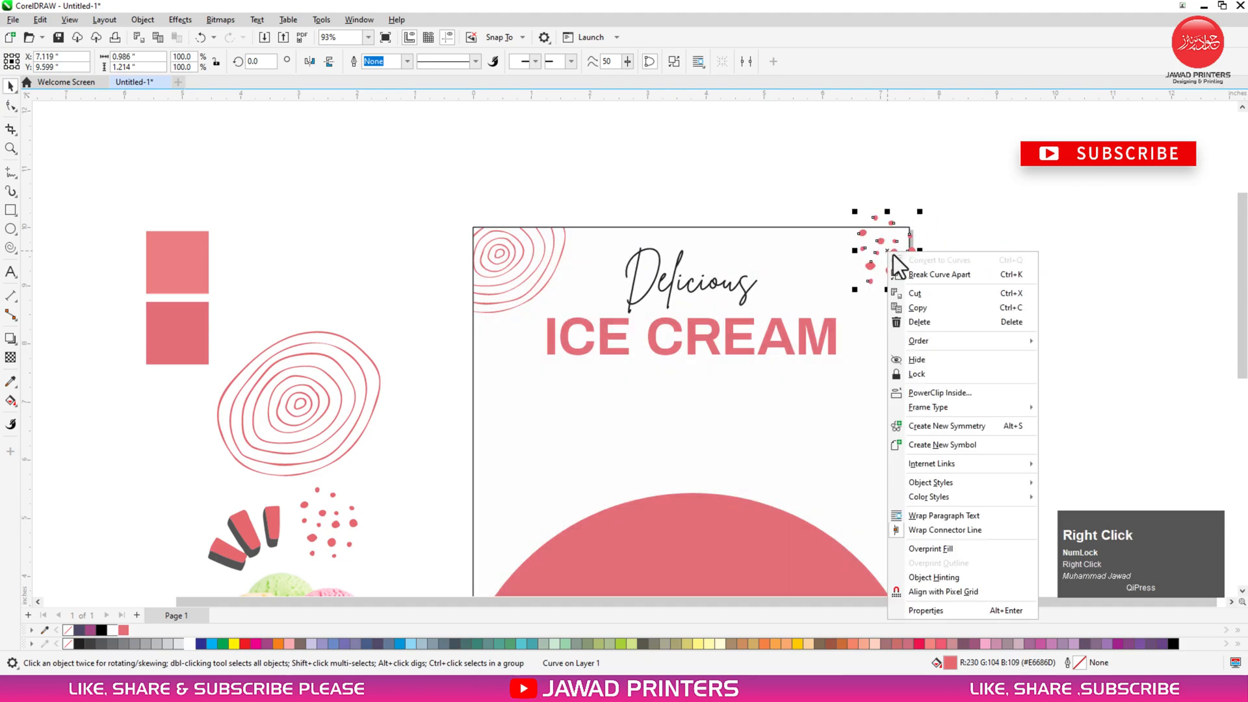
click(920, 391)
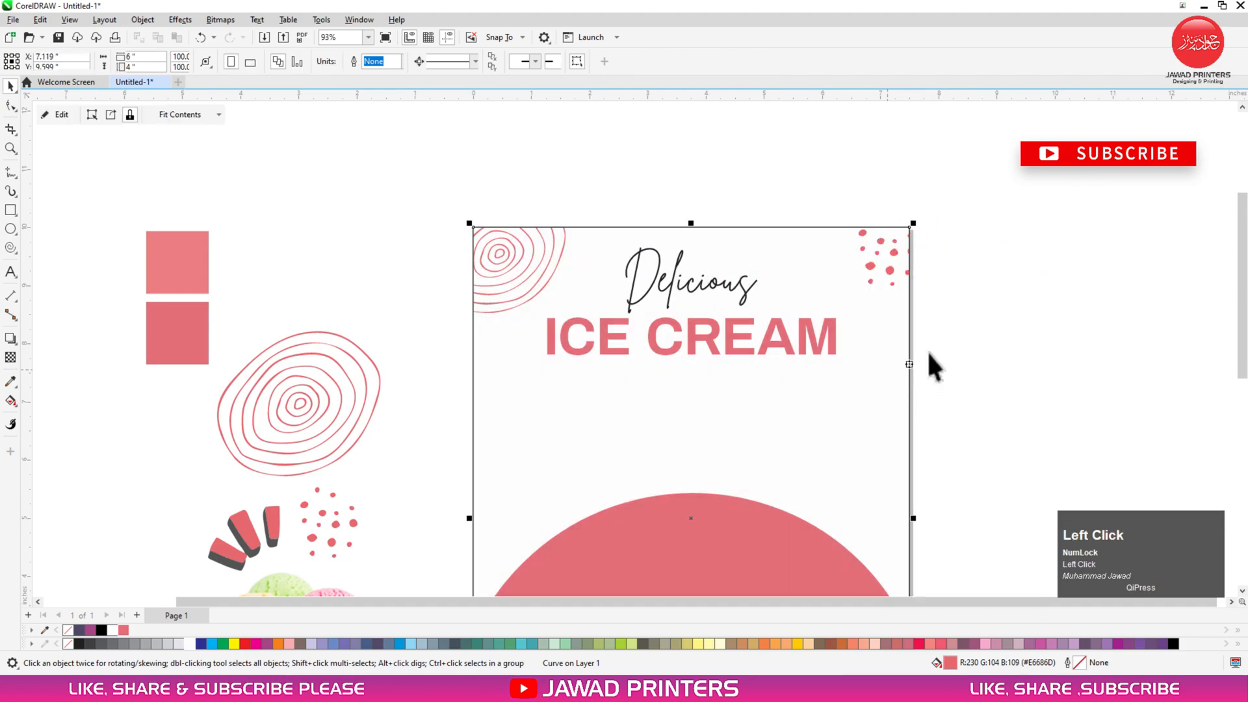
Draw a rectangle about 3.31 by 0.79 inches below ICE CREAM and fully round its corners into a pill.
click(11, 210)
drag(596, 367, 789, 414)
key(space)
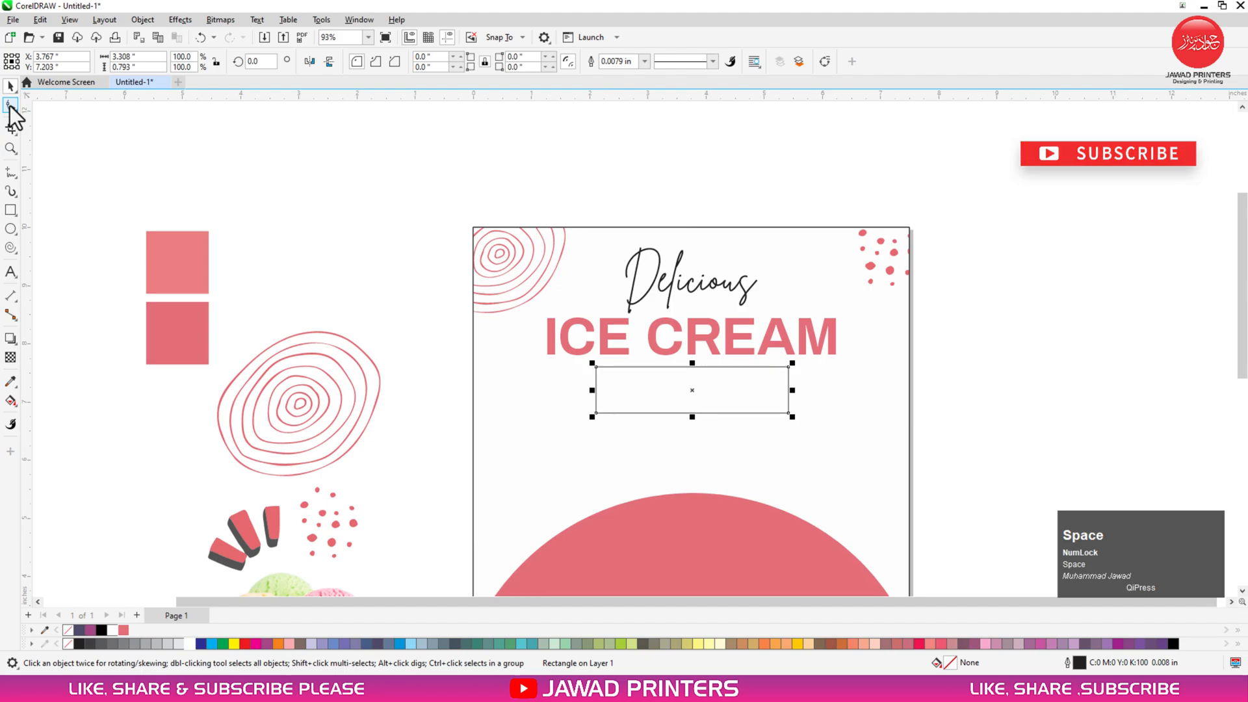
click(10, 105)
drag(625, 369, 786, 402)
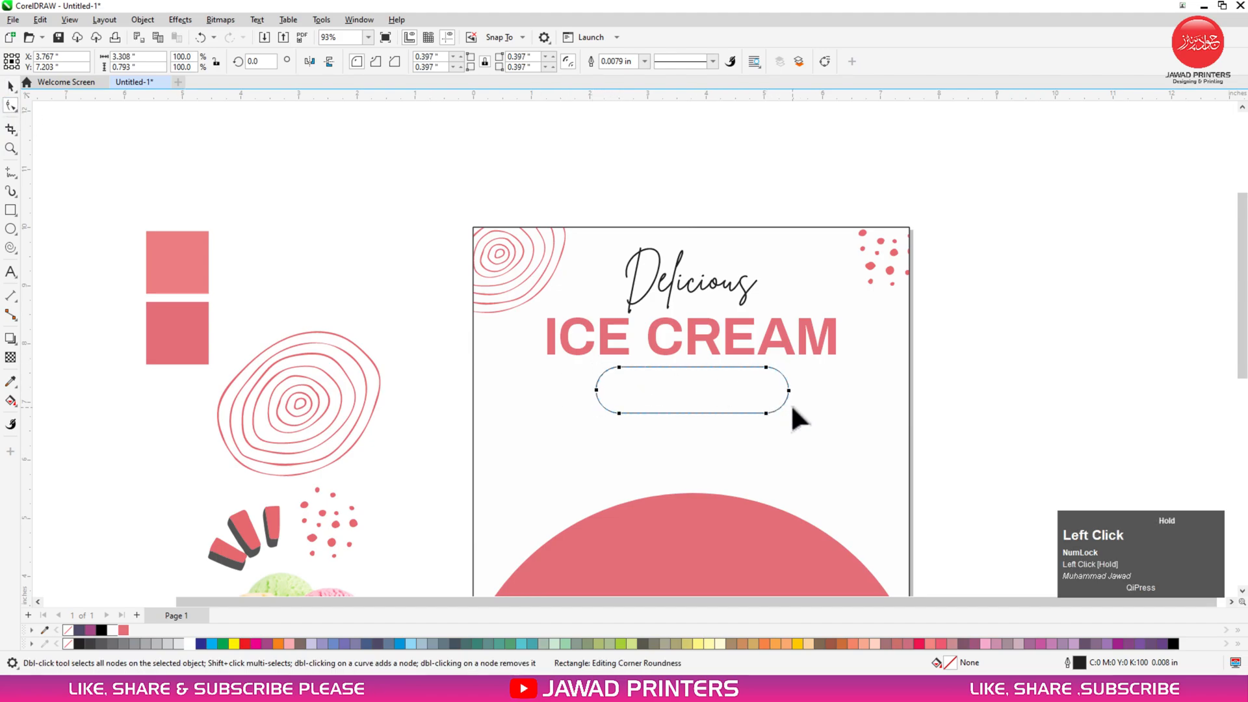
key(space)
Centre the pill shape horizontally on the page rectangle.
shift+click(900, 419)
key(c)
key(c)
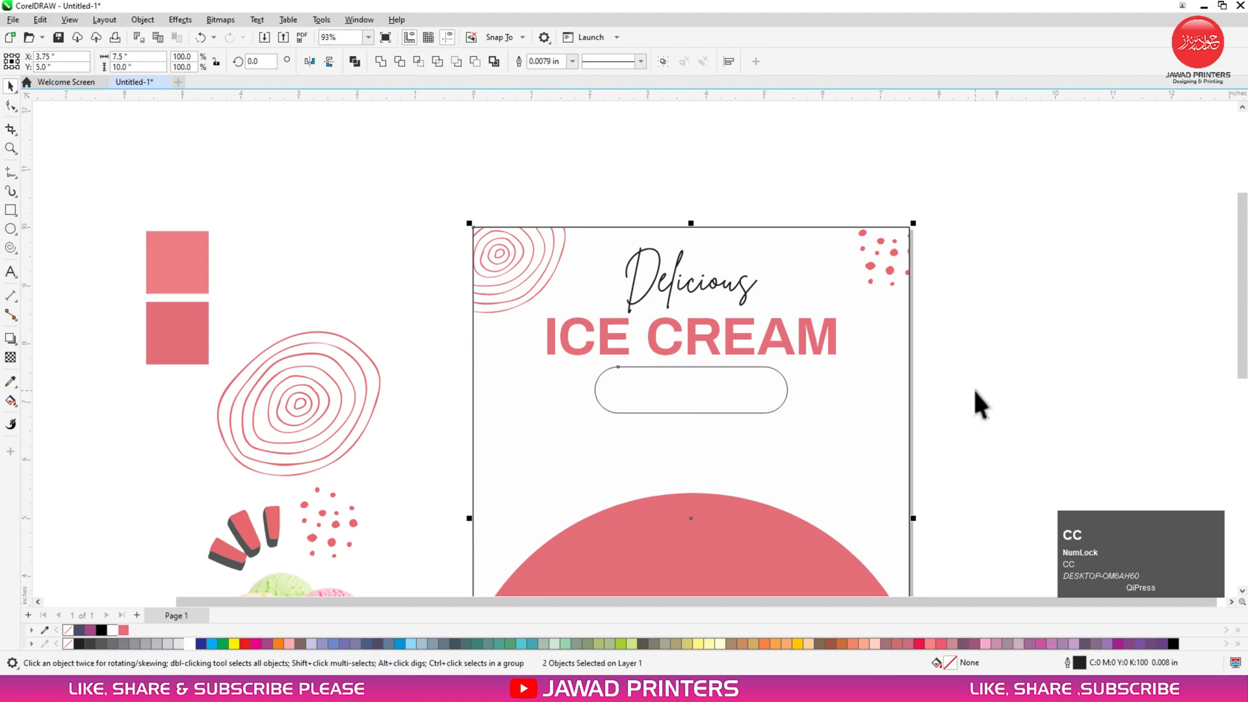
click(974, 390)
Fill the pill shape with the arch's pink and remove its outline.
click(737, 393)
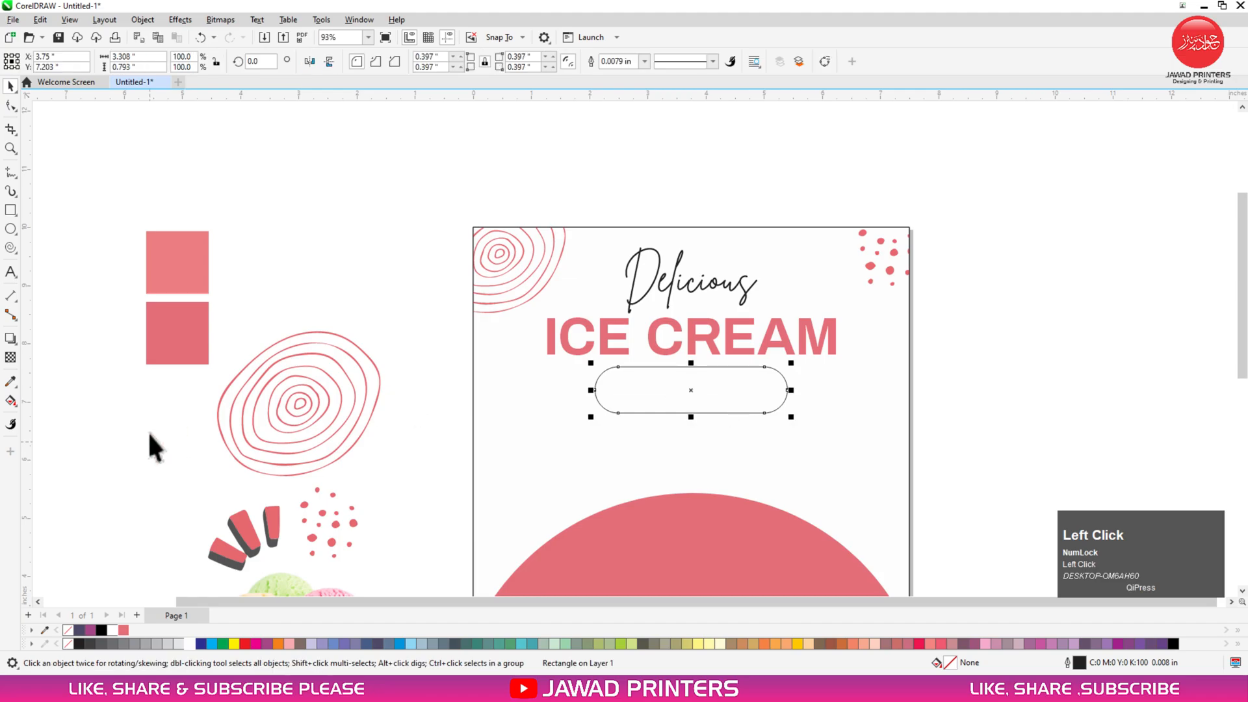
click(123, 629)
click(101, 455)
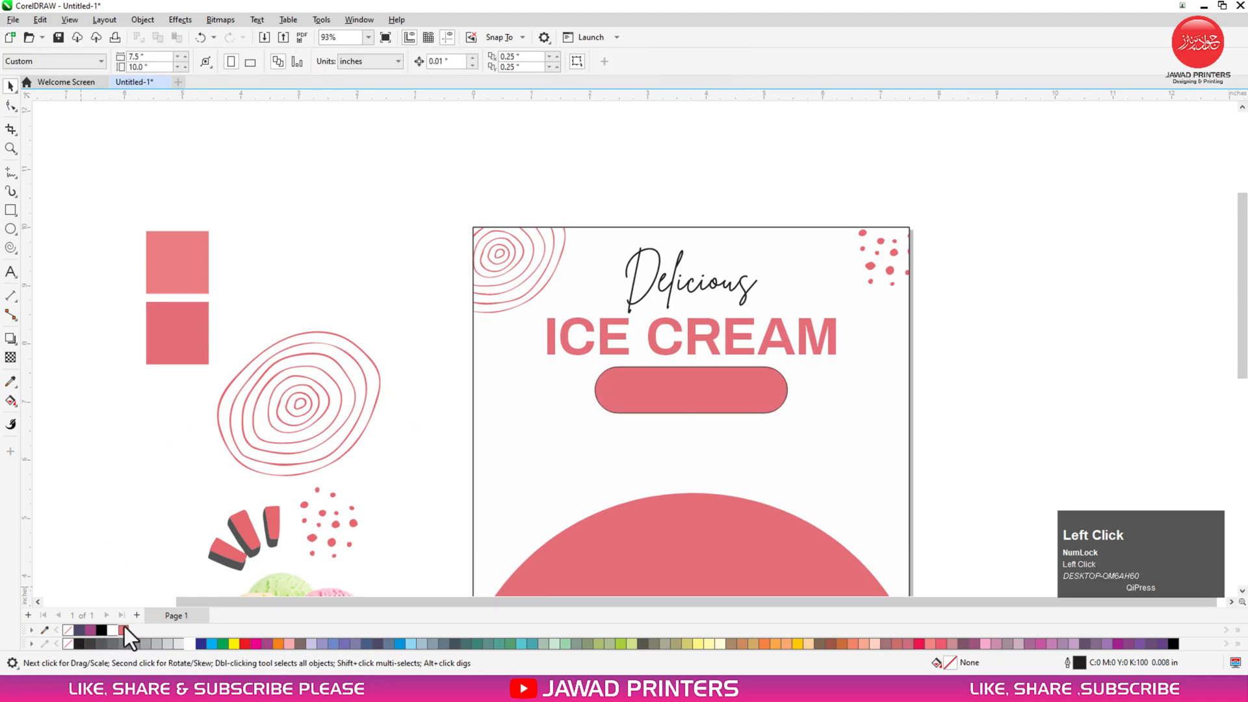
right_click(68, 629)
click(154, 467)
Place another copy of the pink dots ornament to the right between the pill shape and the arch.
scroll(156, 468, down, 2)
key(F2)
drag(689, 298, 145, 590)
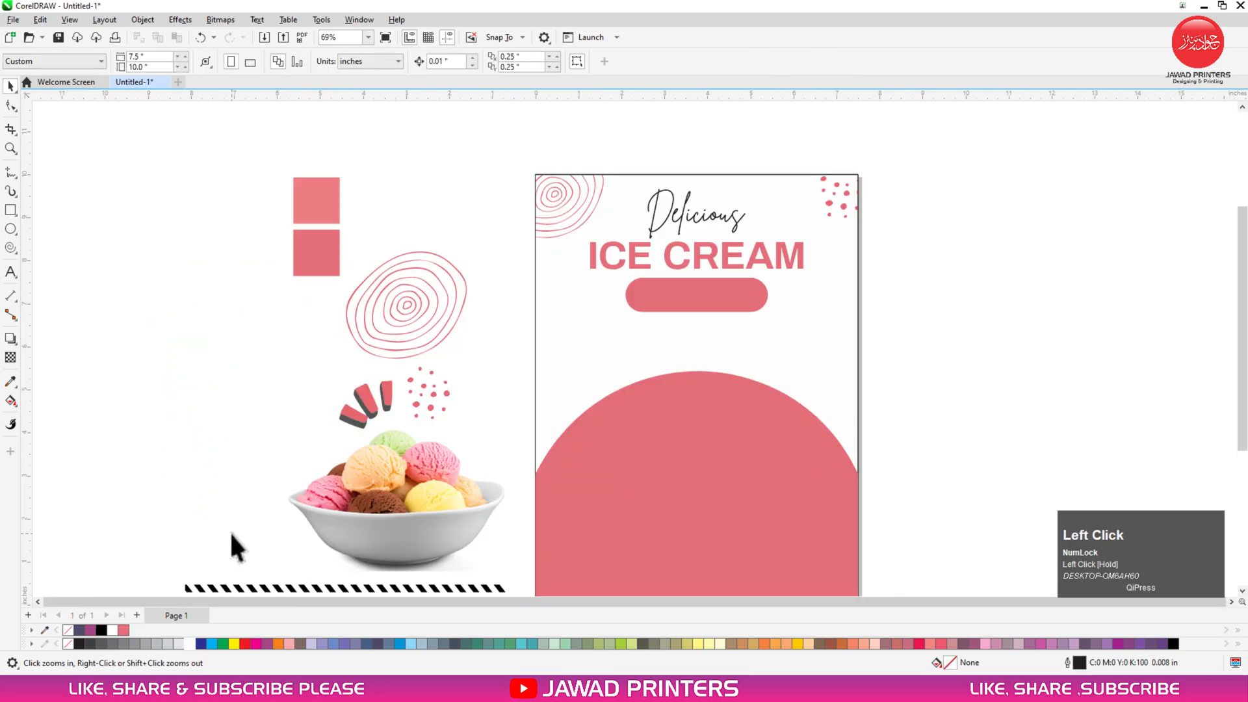
drag(422, 390, 638, 309)
drag(789, 331, 808, 334)
right_click(807, 334)
Lower the top edge of the pink arch slightly.
key(F2)
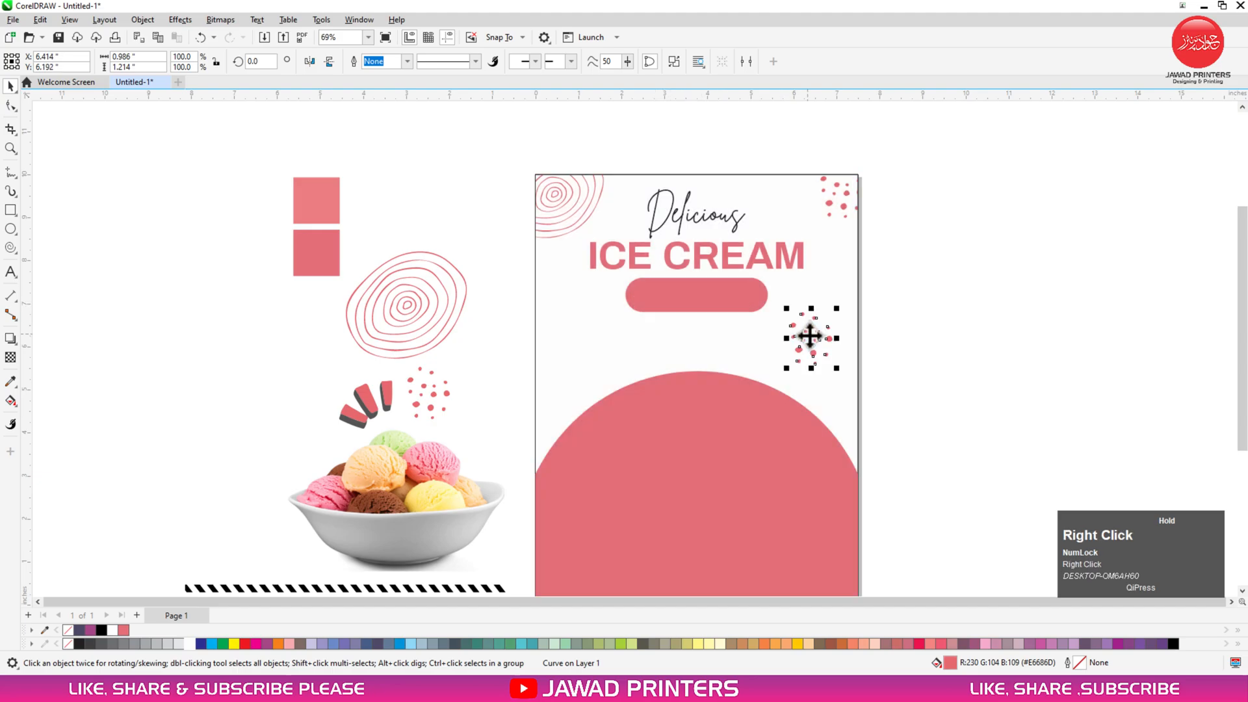
drag(974, 217, 498, 583)
click(695, 382)
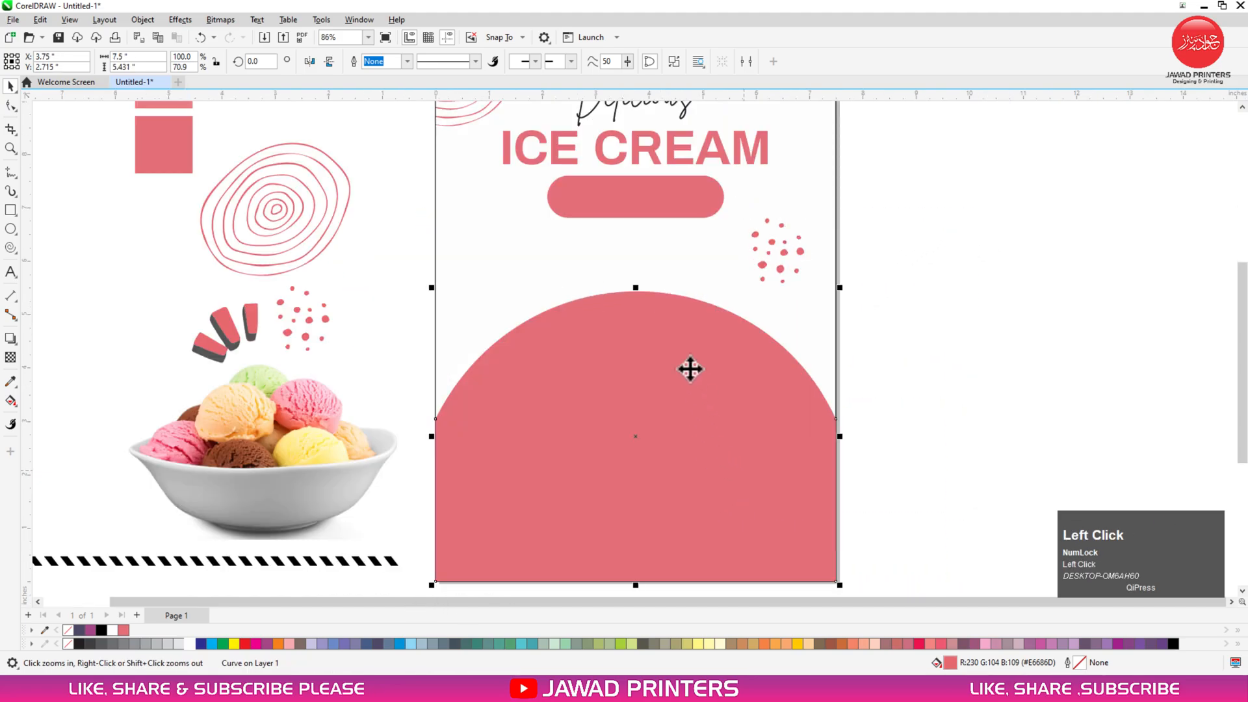
drag(638, 285, 637, 303)
Move the pill shape slightly down and centre it horizontally on the page rectangle.
drag(650, 195, 652, 205)
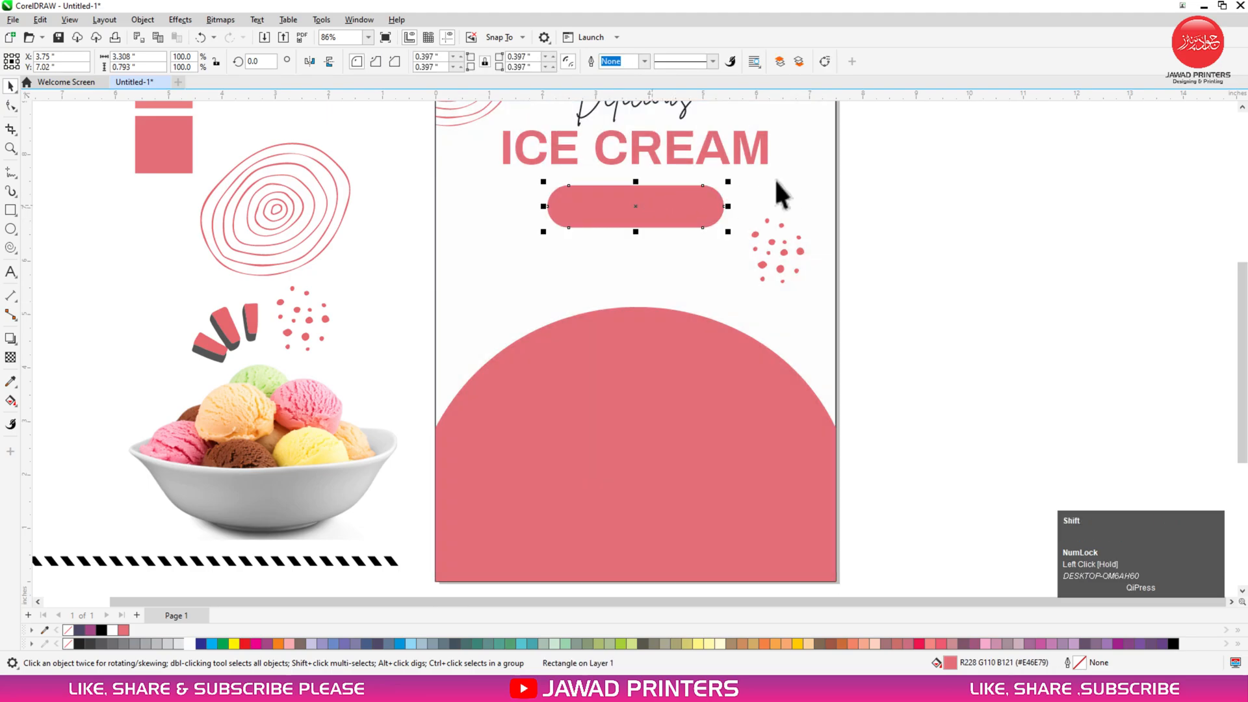
shift+click(794, 178)
key(c)
click(856, 199)
Recolour the dots ornament beside the pill with the lighter pink sampled from the upper colour square.
key(F2)
drag(929, 113, 422, 440)
click(830, 318)
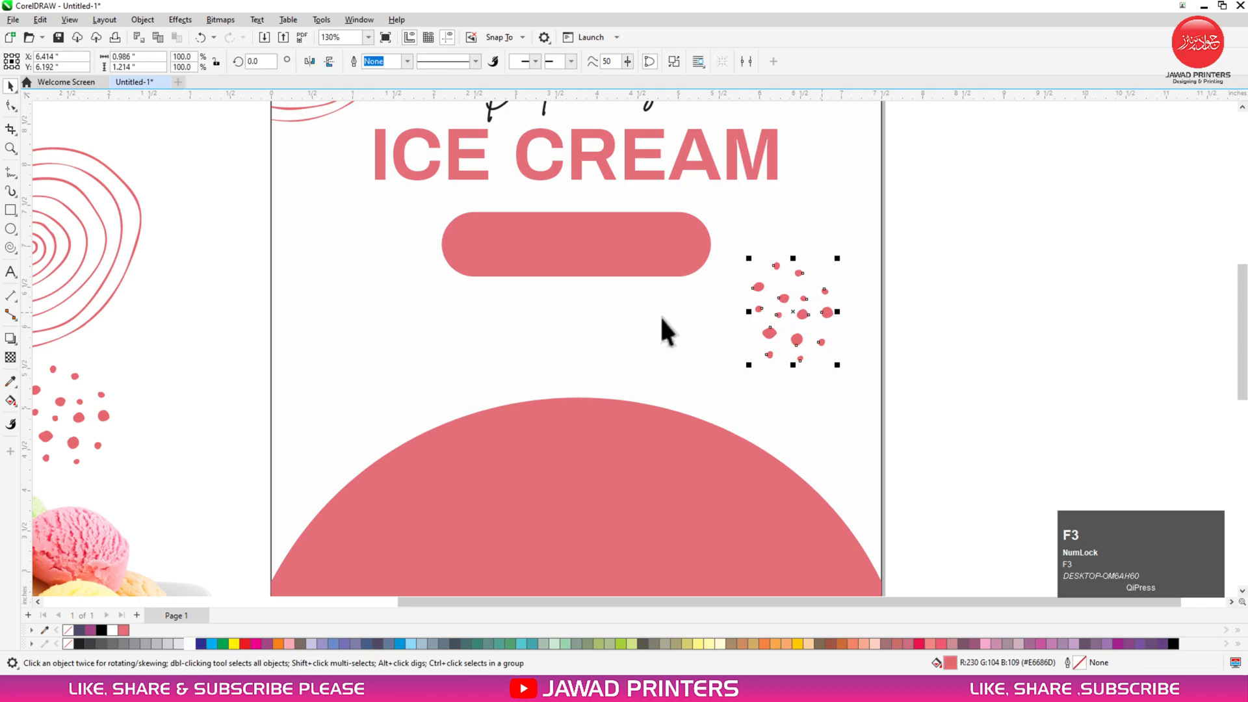
key(F3)
drag(822, 121, 206, 458)
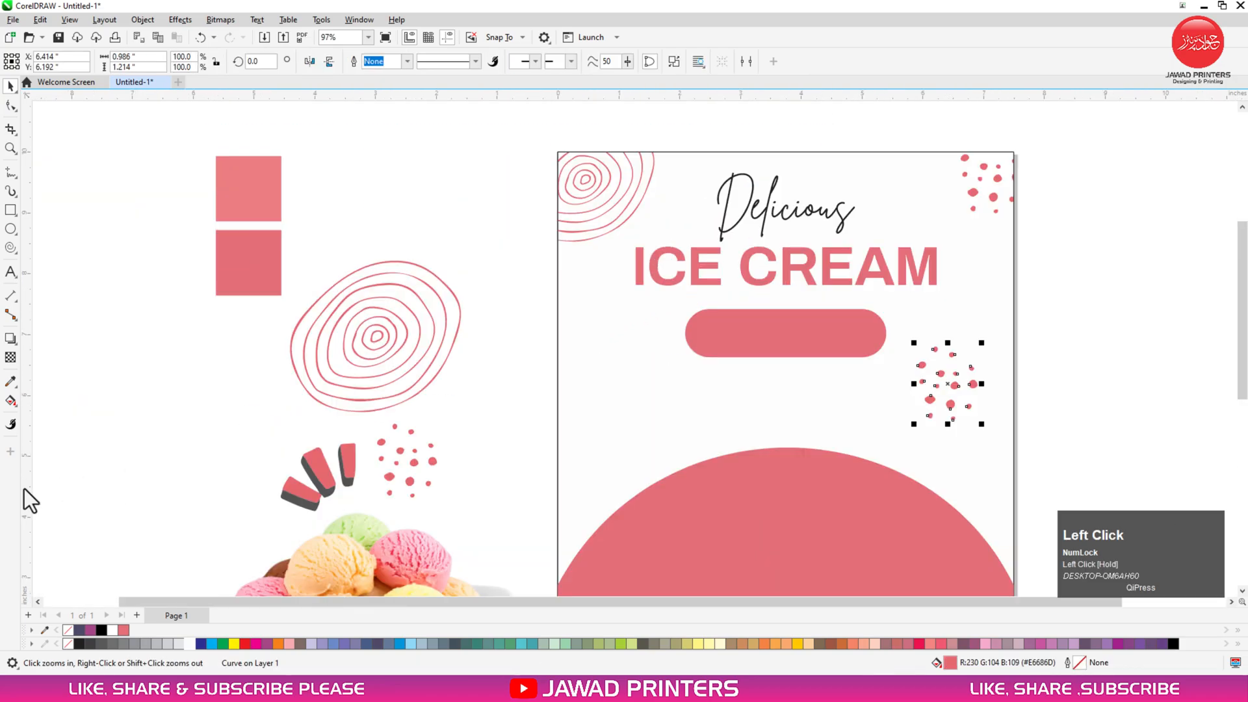
click(10, 382)
click(263, 194)
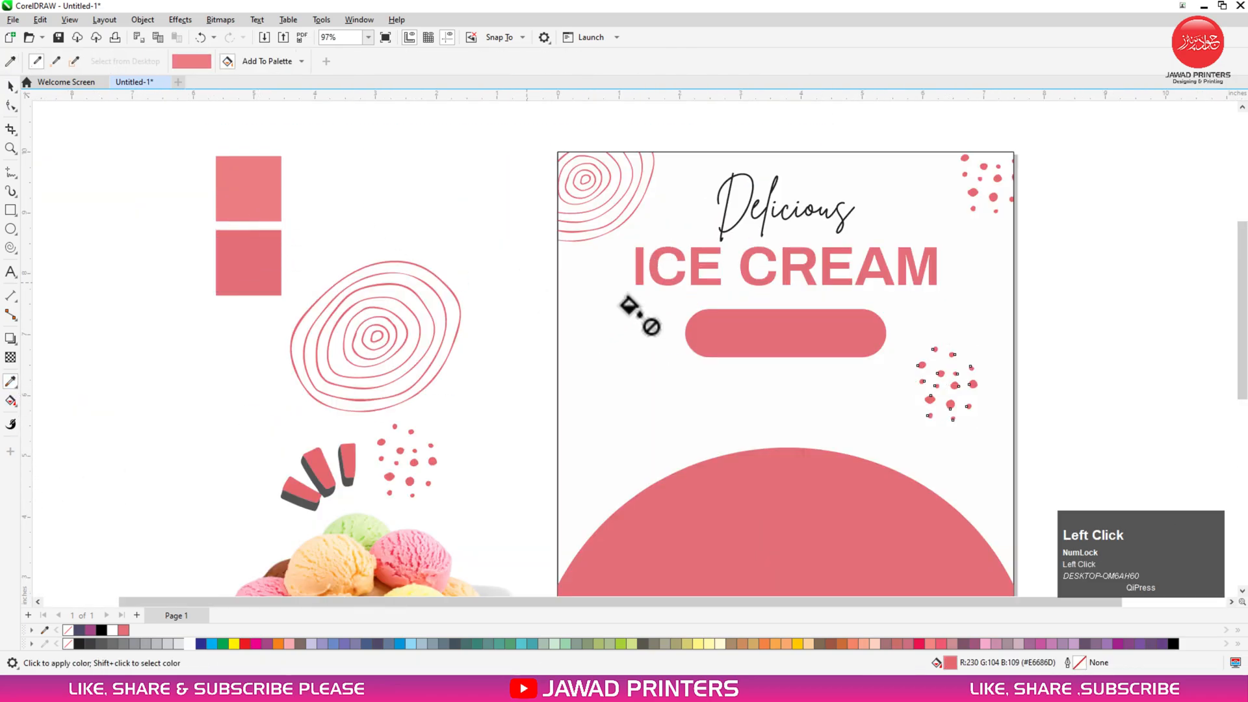
click(950, 383)
key(space)
Place the light pink dots over the pill's left end, vertically centred on it, and copy them to its right end.
click(951, 384)
drag(951, 384, 732, 335)
shift+click(790, 342)
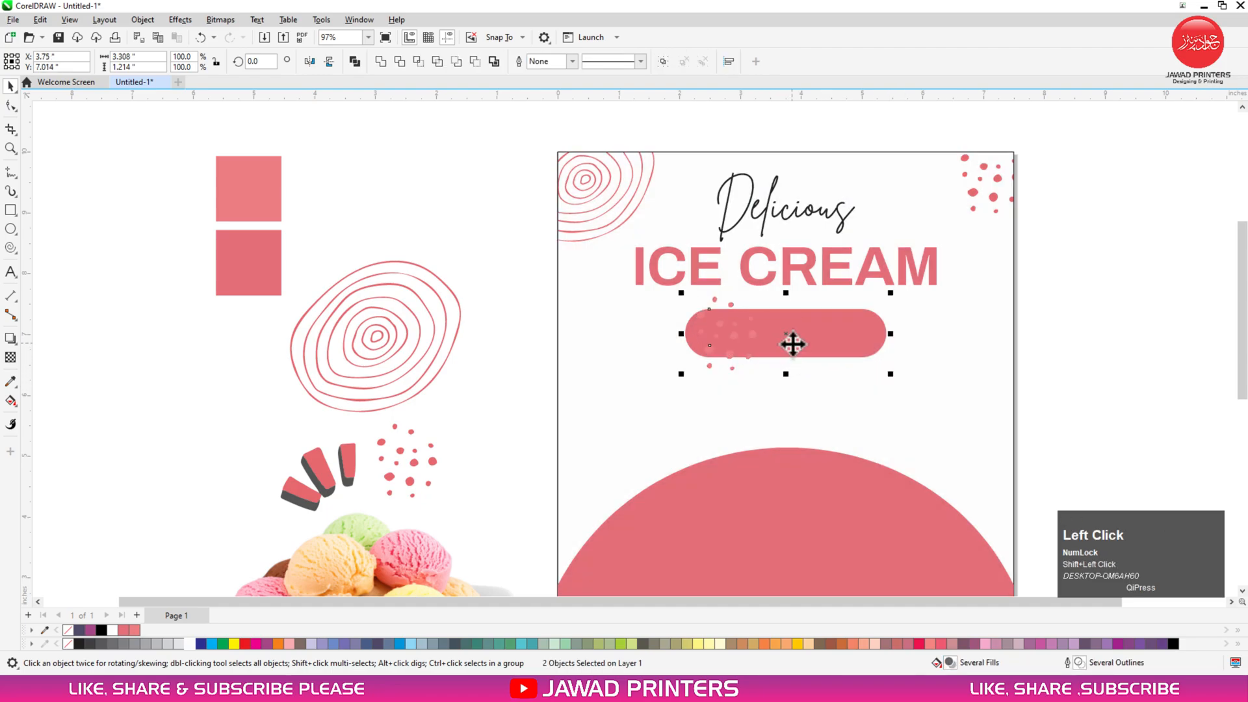
click(1095, 343)
drag(736, 336, 852, 329)
PowerClip both light pink dots ornaments inside the pill shape.
shift+click(727, 302)
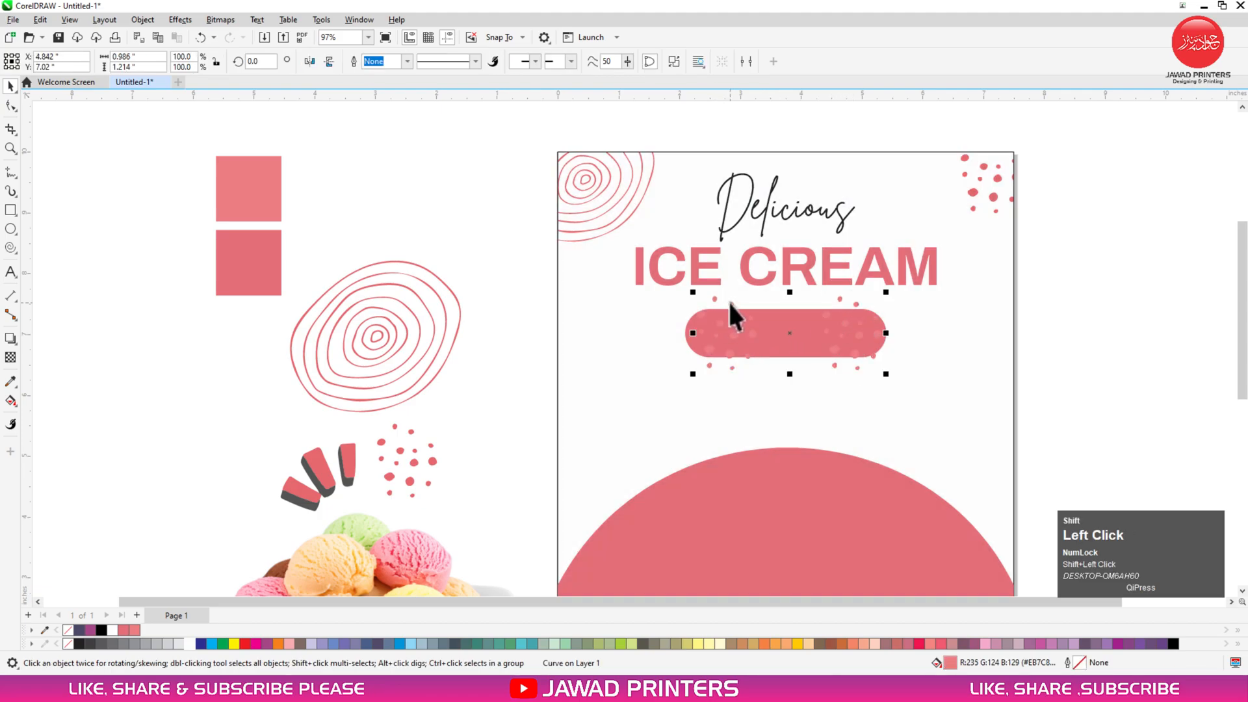
right_click(729, 303)
click(762, 475)
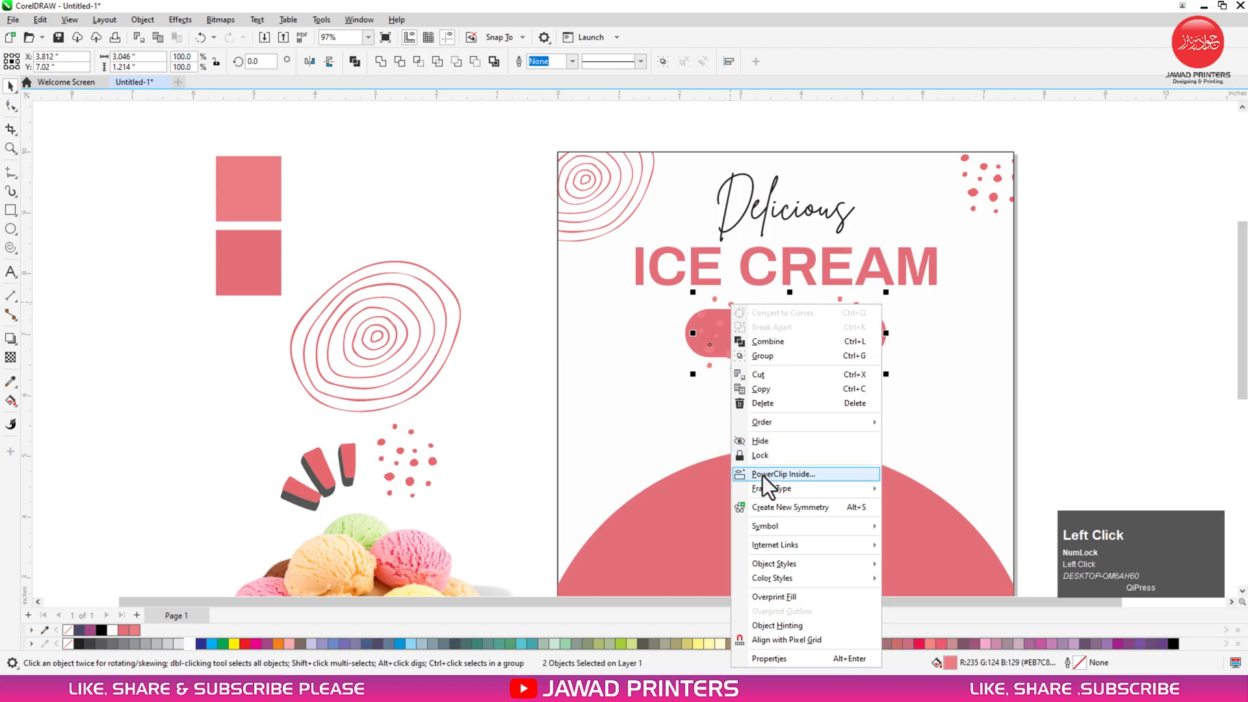
click(1004, 331)
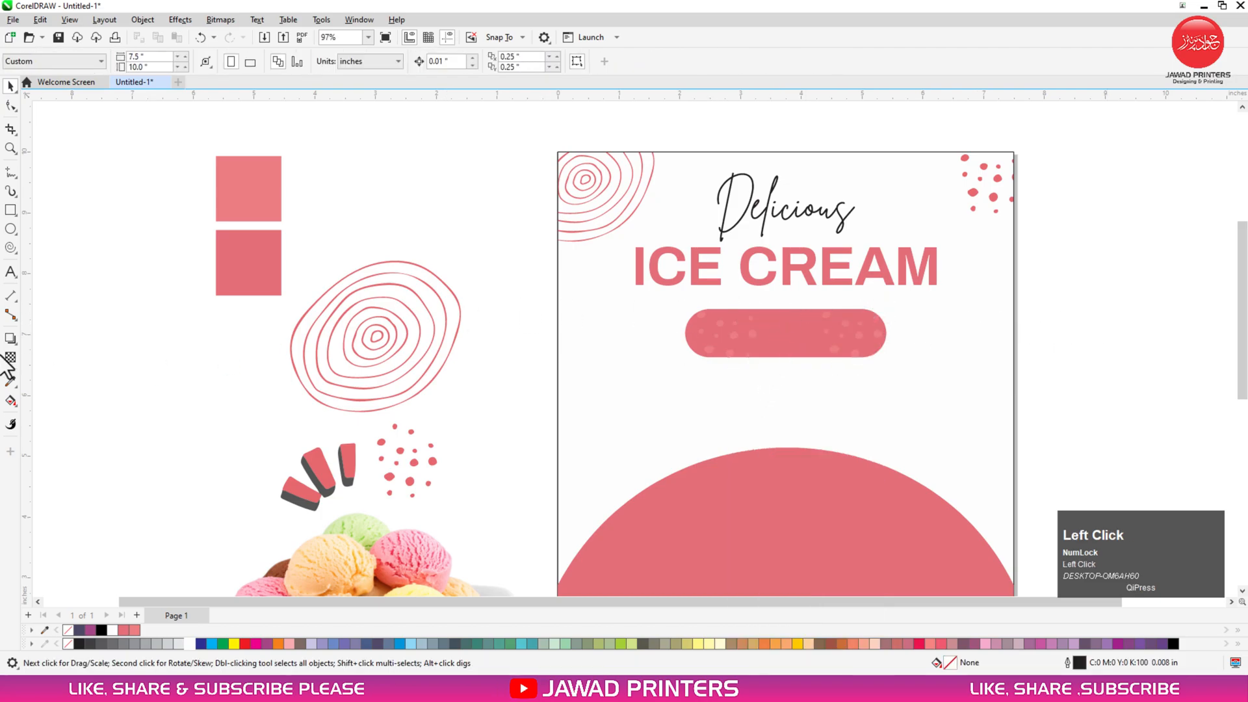
Add the text ORDER NOW between the pill and the arch in the Barlow Condensed Black font.
click(11, 271)
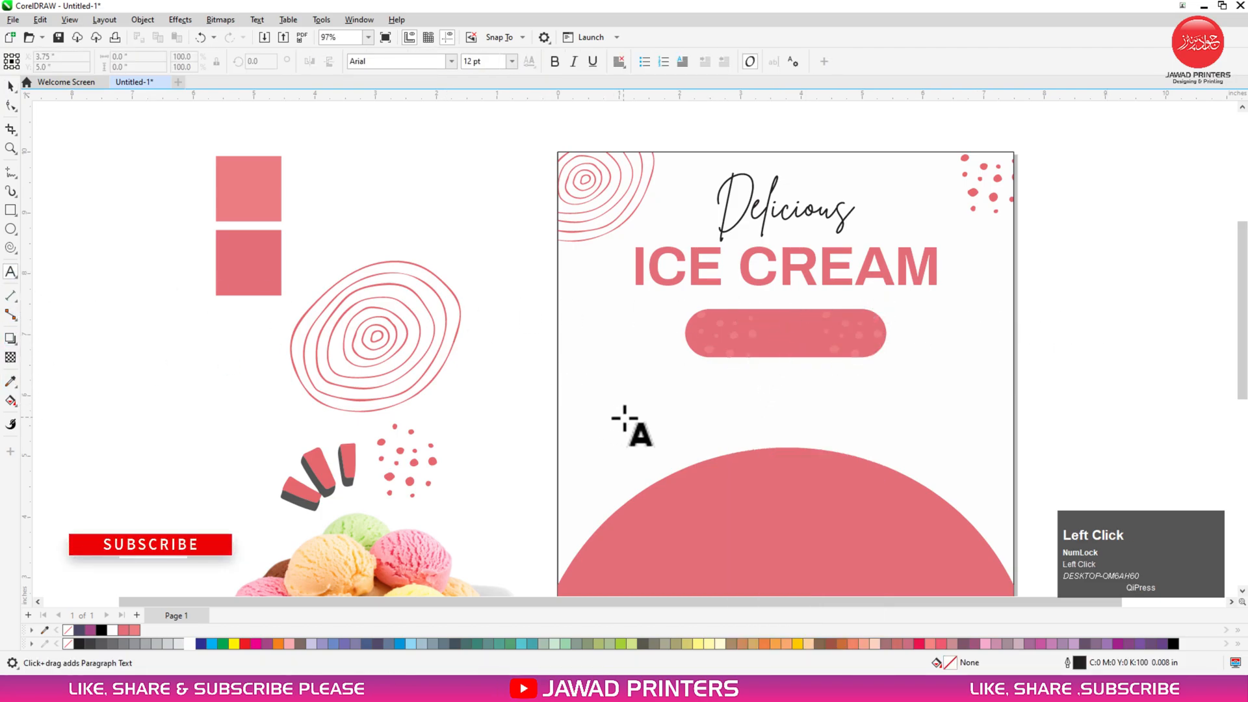
text(QR)
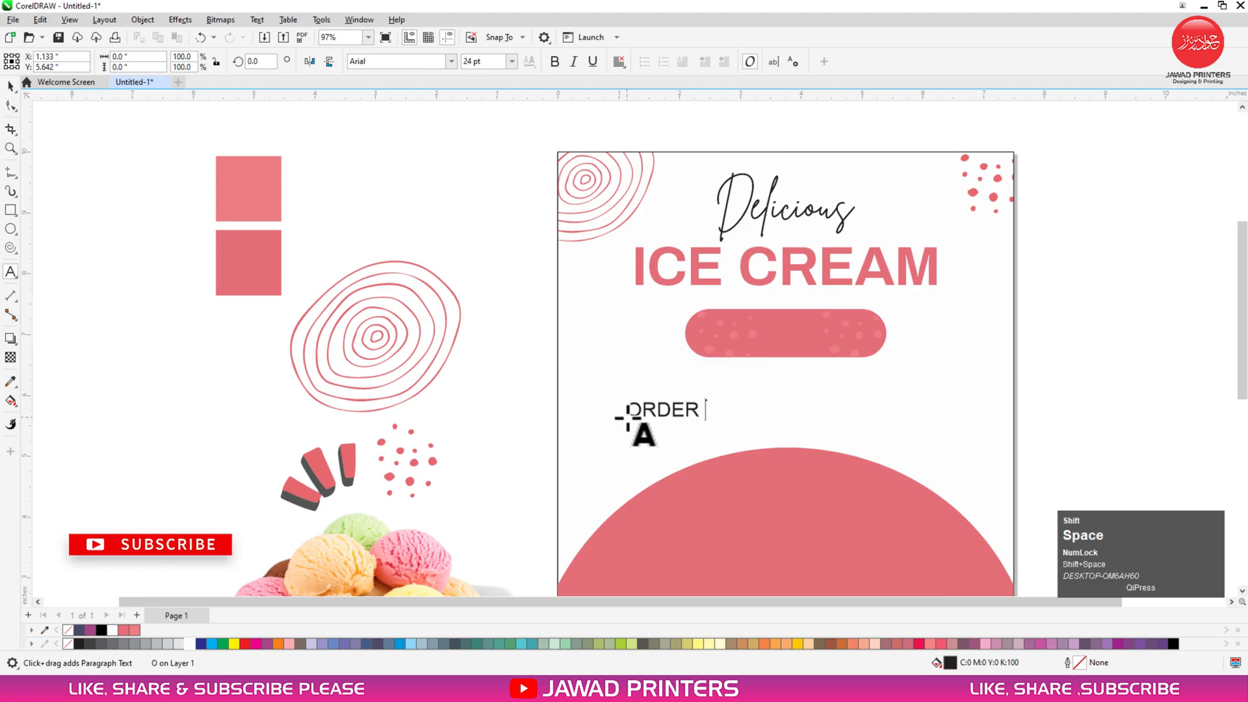
text(DER NOW)
key(ctrl+space)
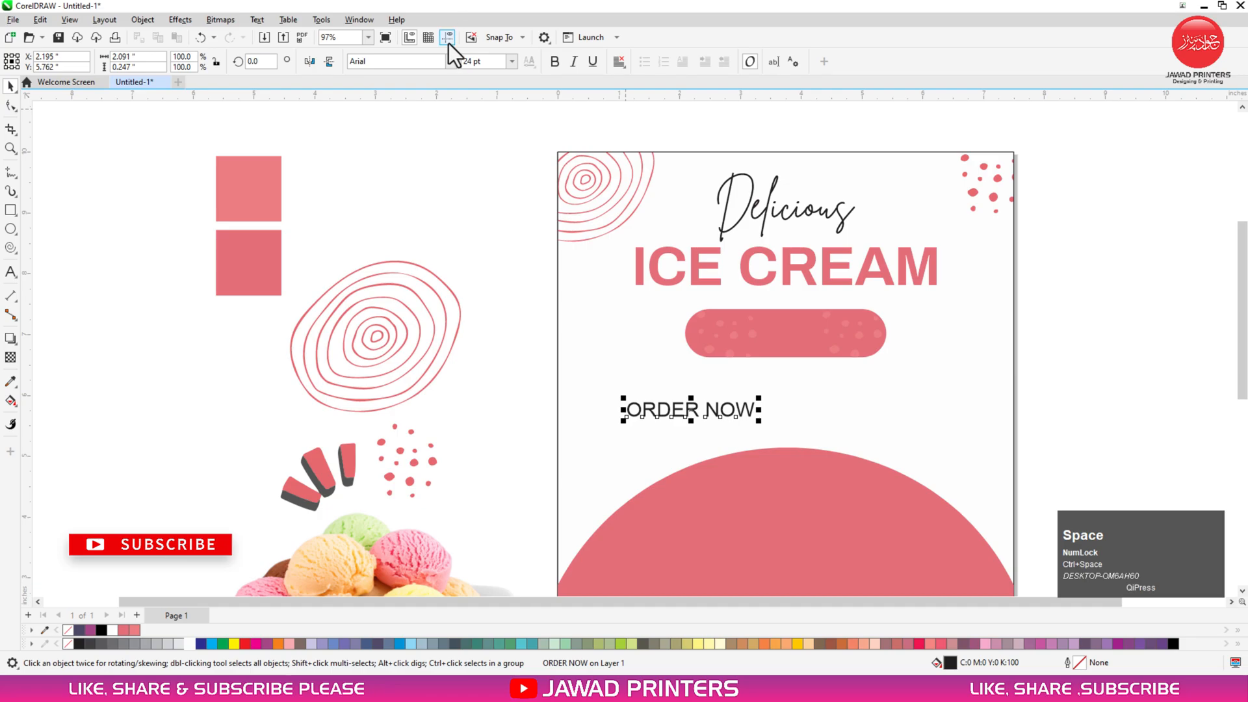
click(450, 58)
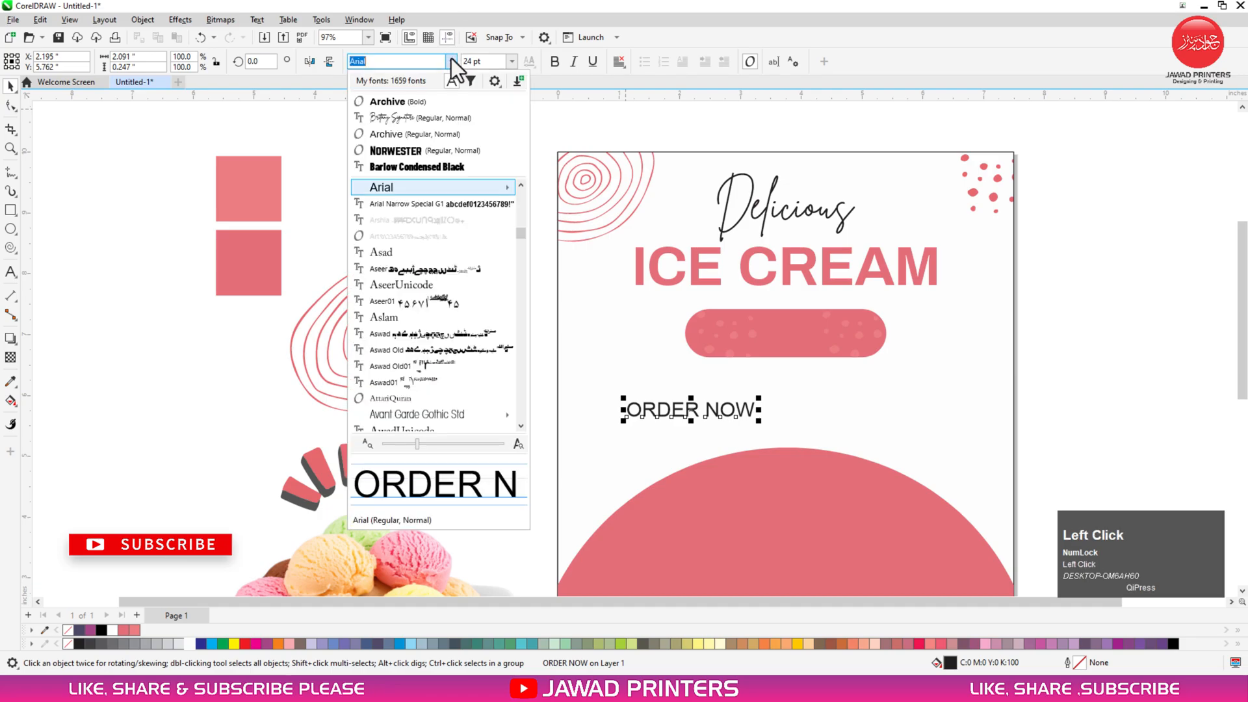
click(431, 162)
Centre the ORDER NOW text horizontally and vertically on the pill shape.
shift+click(796, 331)
key(c)
key(e)
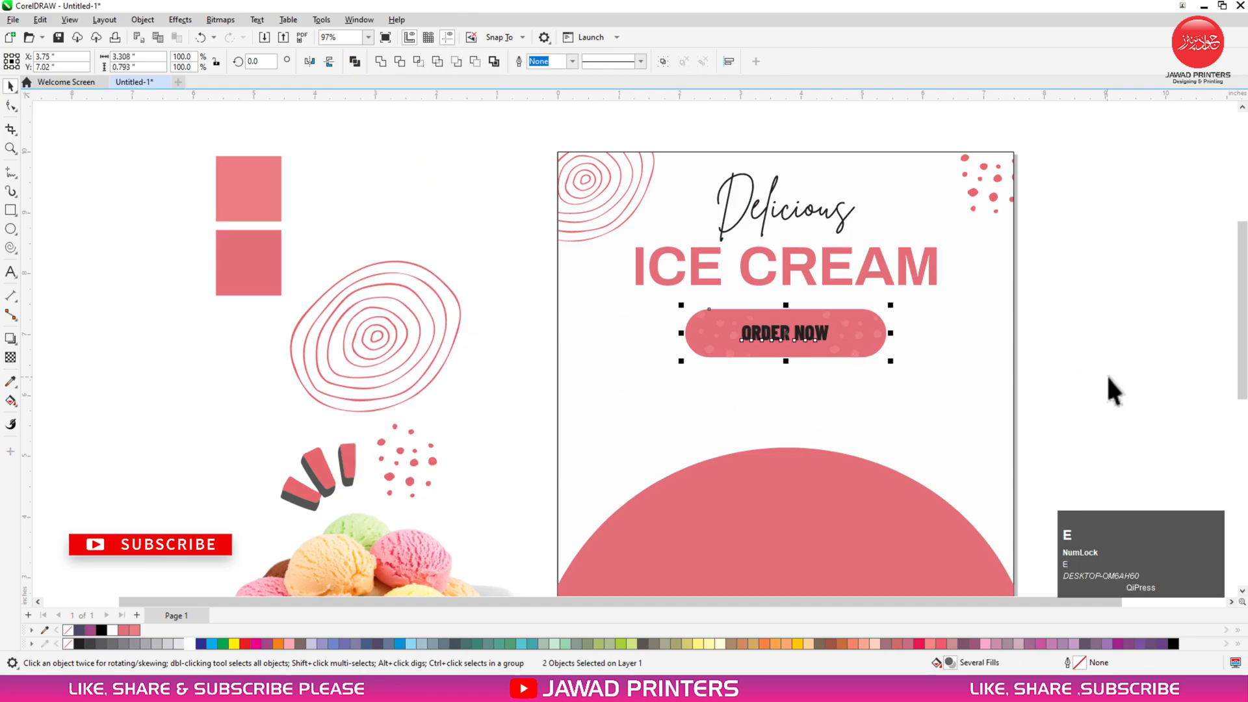
Enlarge the ORDER NOW text about its centre to about 38.8 pt and fill it white.
click(813, 329)
drag(830, 357, 864, 357)
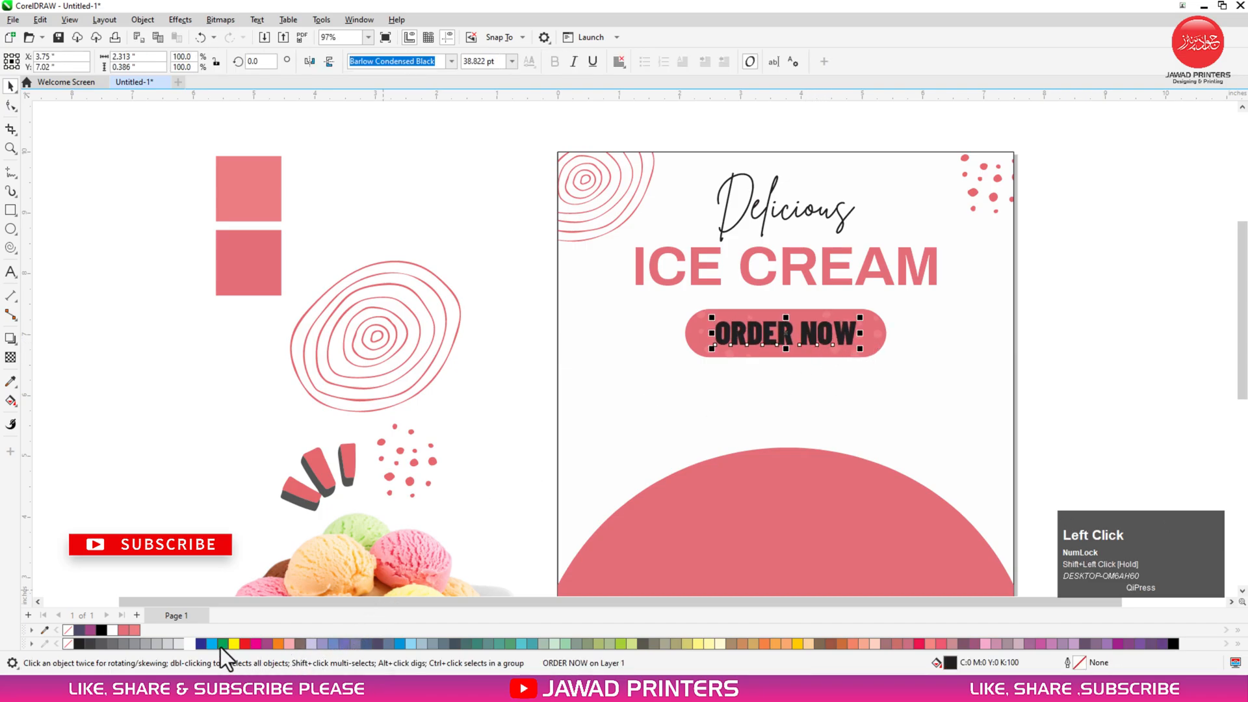
click(189, 642)
key(Escape)
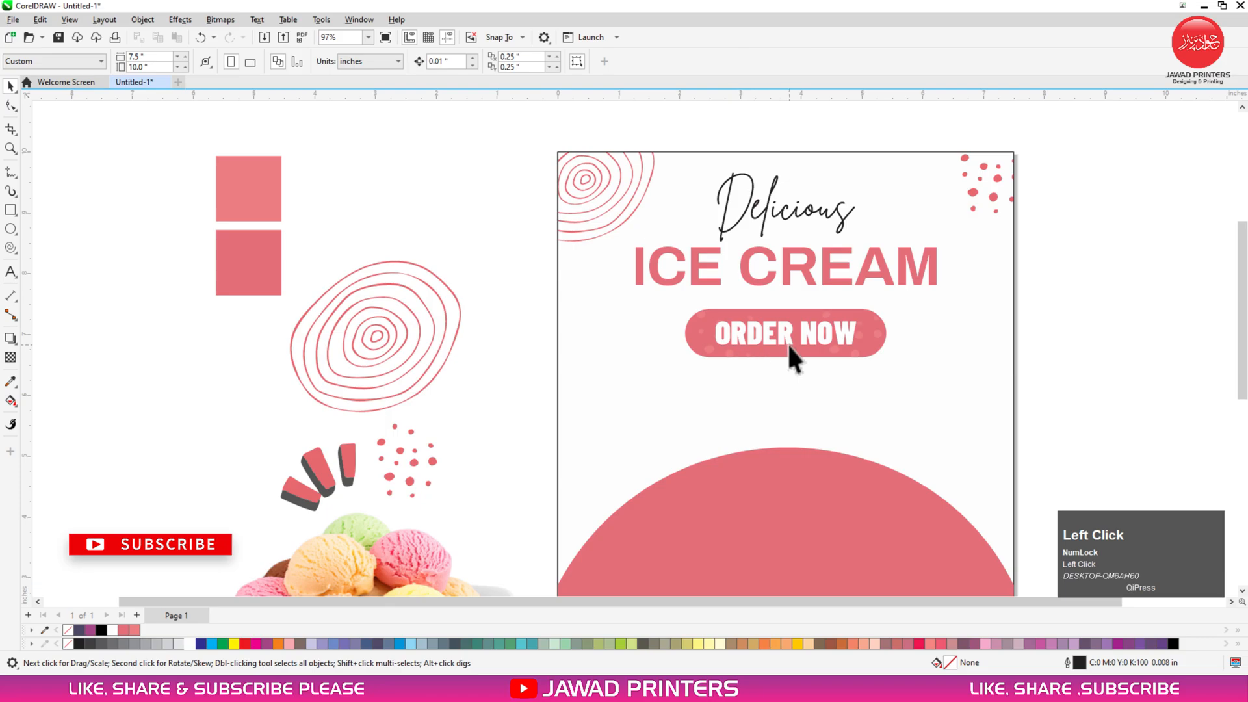
click(1069, 279)
Move the ice cream bowl image onto the pink arch and bring it to the front.
scroll(1070, 280, down, 1)
key(F2)
drag(1114, 193, 490, 554)
key(space)
drag(513, 463, 813, 450)
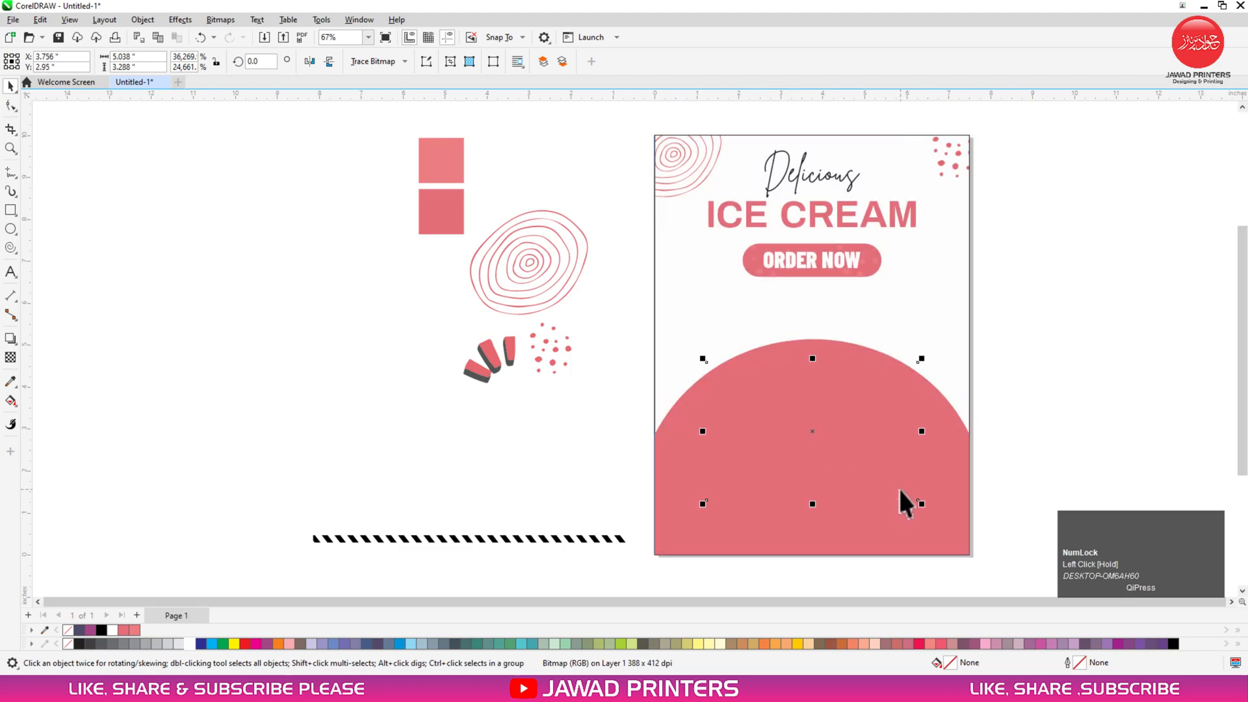
key(shift+Page_Up)
shift+click(938, 444)
click(1039, 312)
Lower the arch's top to about 4.59 inches high and enlarge the bowl image to about 5.47 by 3.57 inches.
click(822, 347)
drag(815, 335, 817, 364)
ctrl+click(870, 432)
drag(922, 463, 955, 474)
Nudge the bowl image slightly down and centre it horizontally on the page rectangle.
drag(813, 412, 812, 416)
shift+click(952, 288)
key(c)
click(1027, 293)
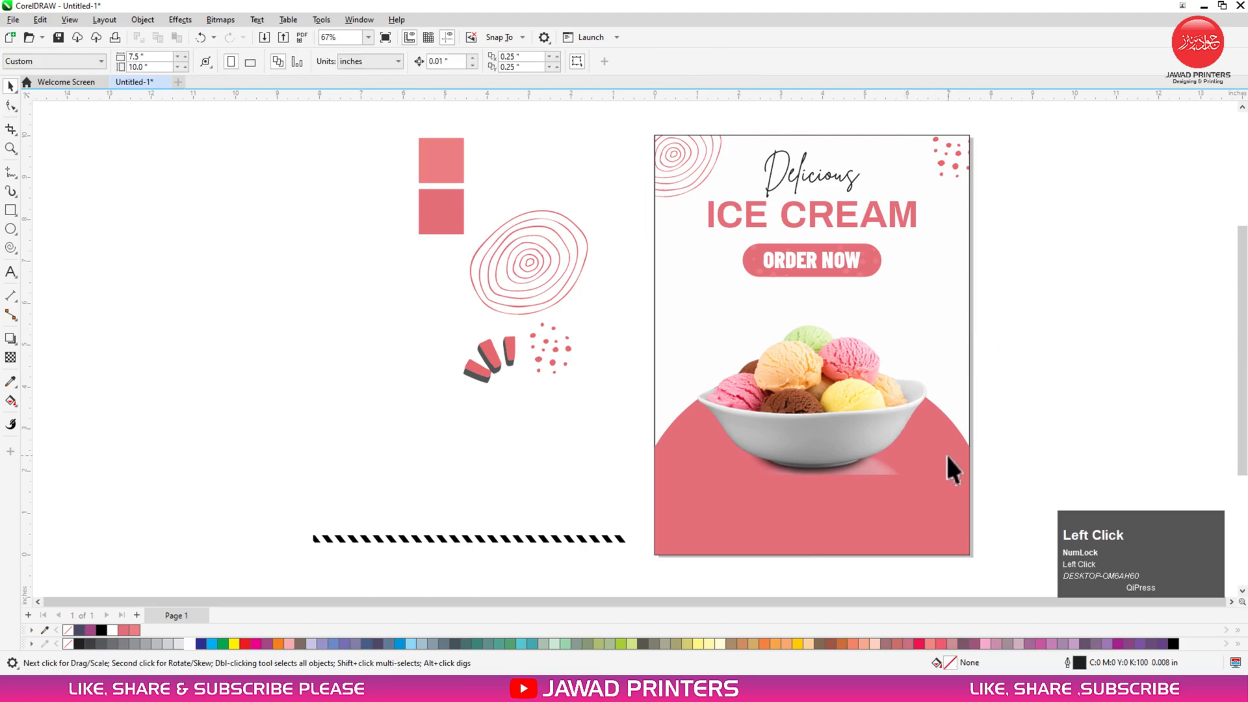
Place the contour rings ornament behind the bowl's right side and the three-stroke accent above the bowl's left side.
drag(543, 264, 918, 380)
click(444, 330)
drag(497, 353, 738, 329)
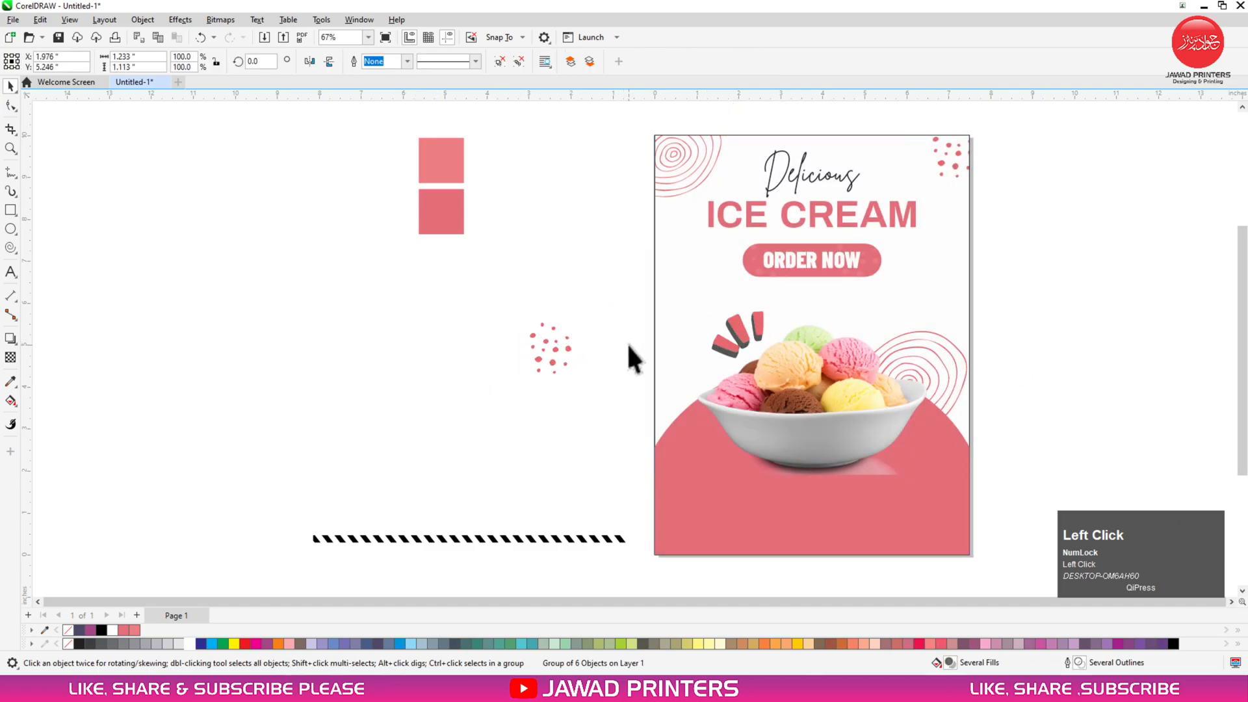
click(627, 342)
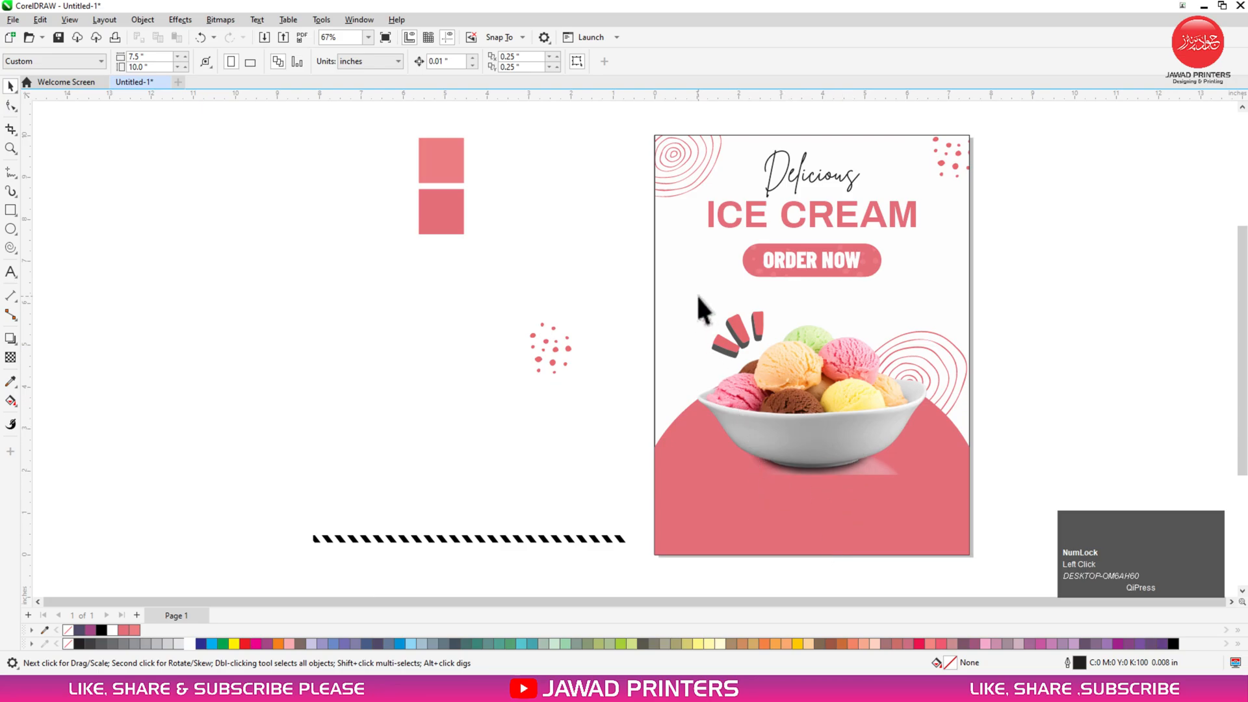
Place the dots ornament across the page's left edge, enlarged to about 1.37 by 2.23 inches and filled with the lighter pink.
click(541, 351)
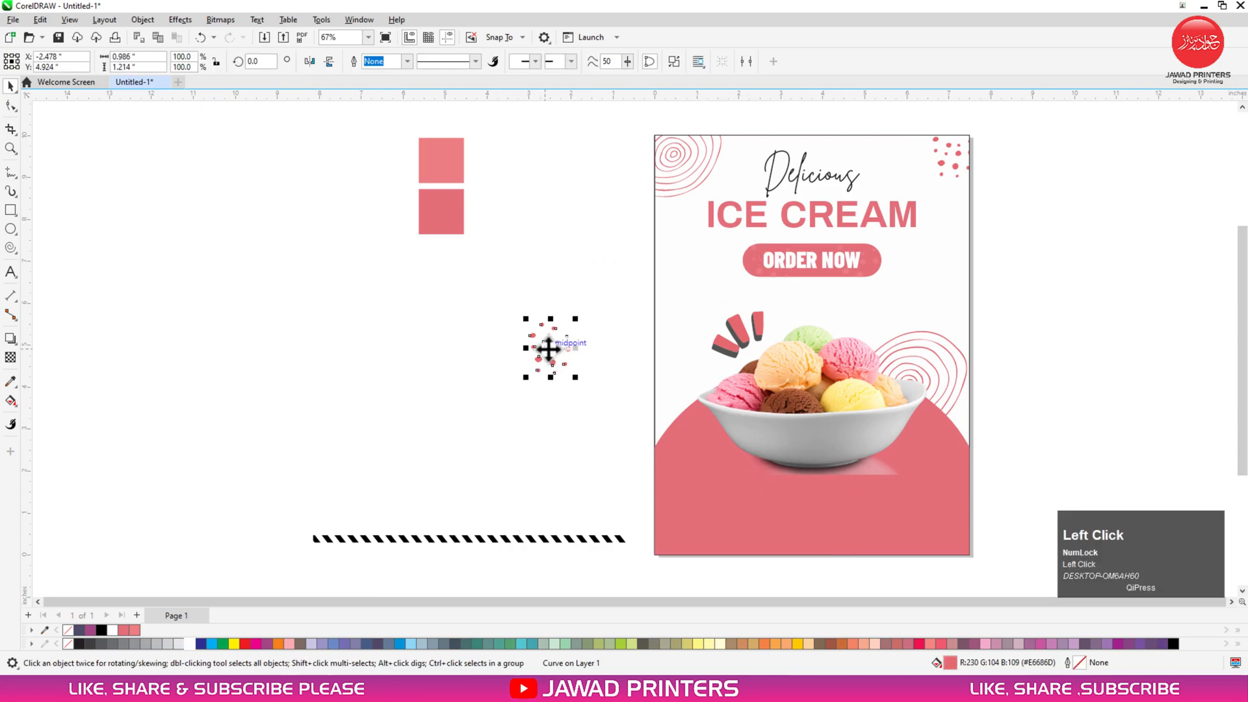
drag(655, 321, 661, 375)
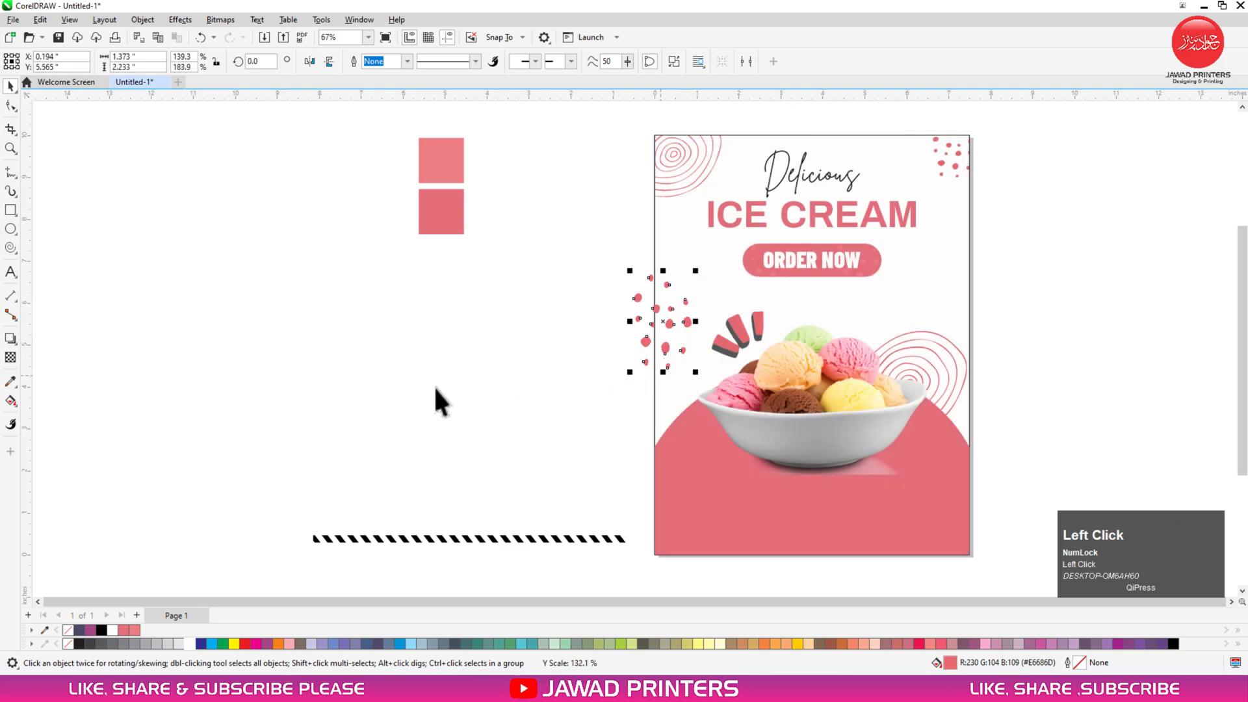
click(137, 631)
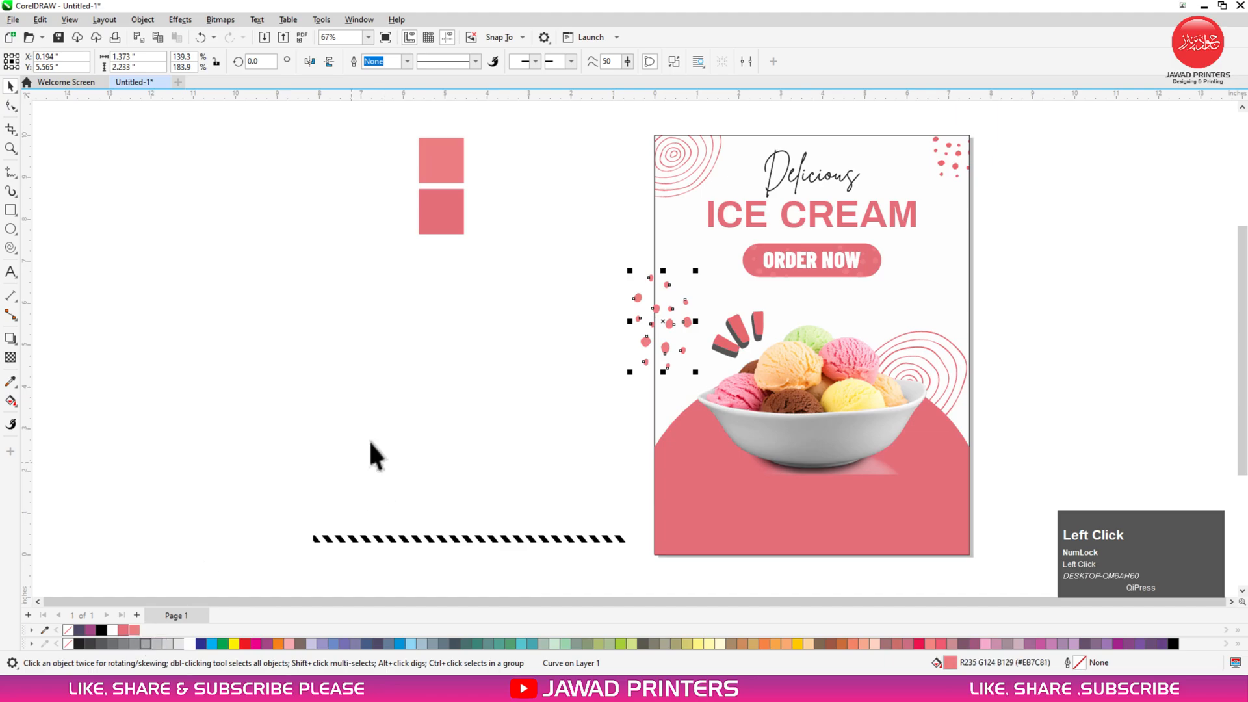
PowerClip the enlarged dots ornament inside the page rectangle.
right_click(662, 320)
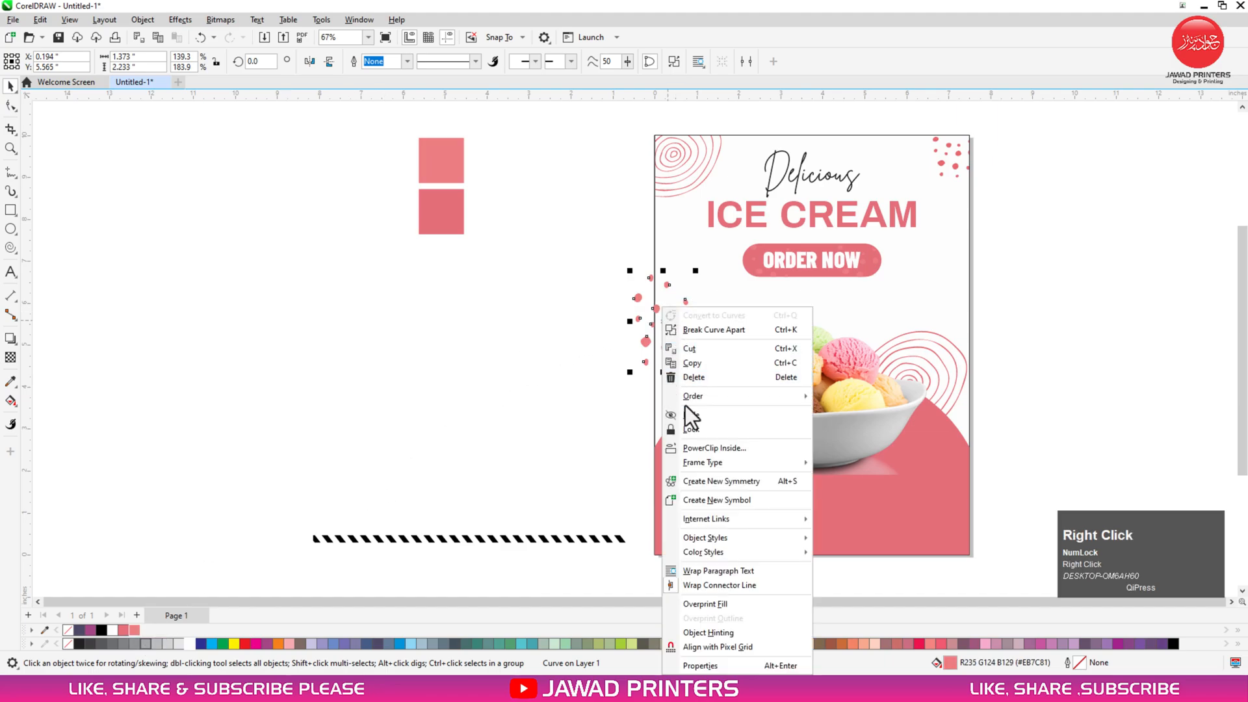
click(696, 448)
click(918, 292)
click(1035, 264)
Try a drop shadow on the bowl image with Multiply blending, opacity 35 and feather 12.
click(793, 422)
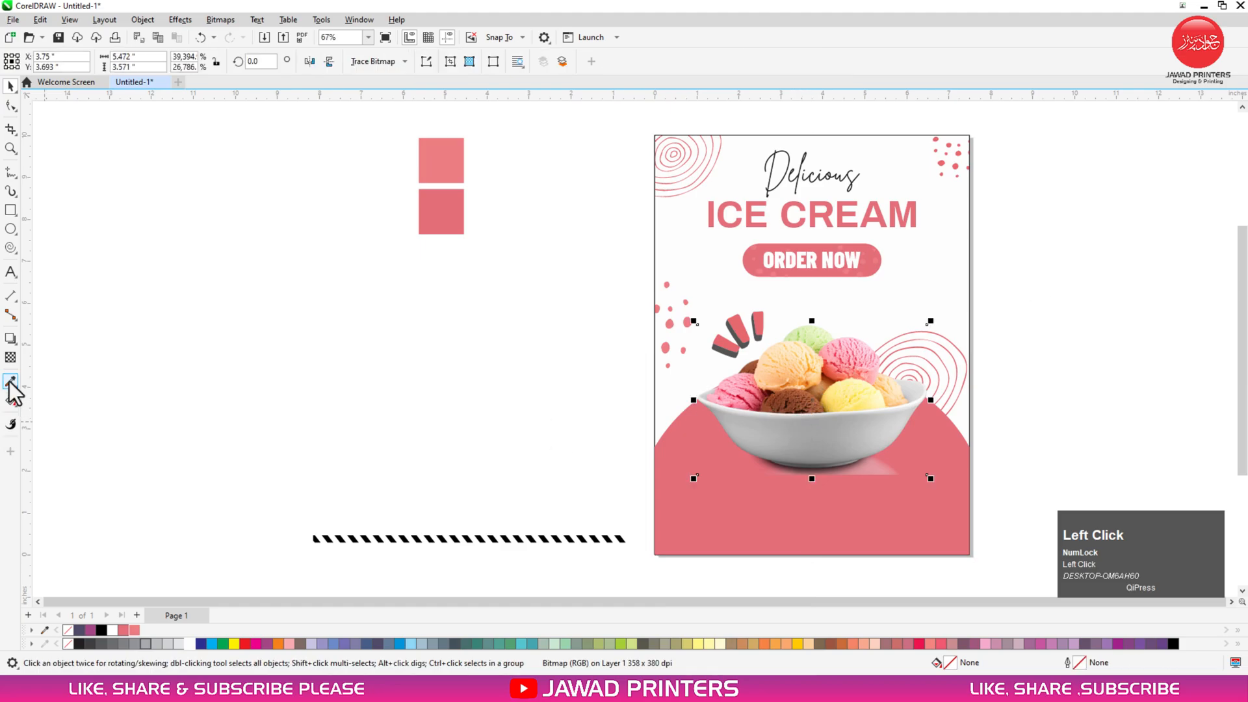
click(10, 338)
drag(813, 401, 860, 451)
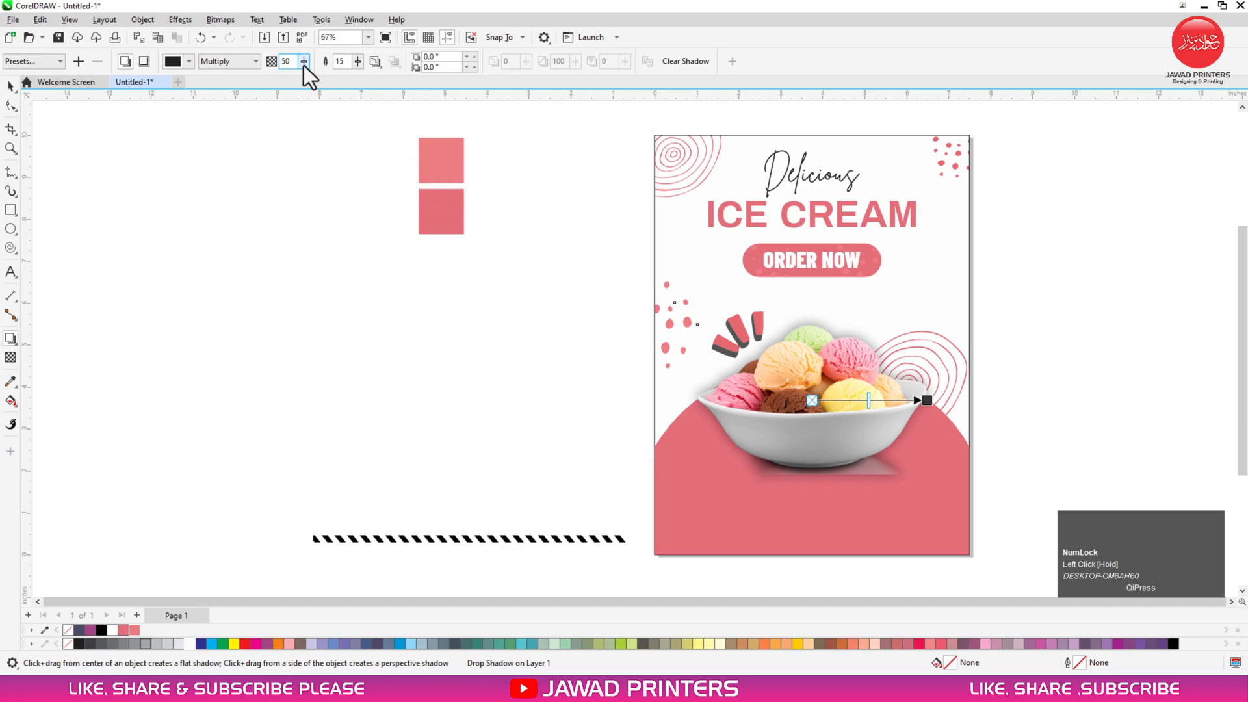
click(341, 61)
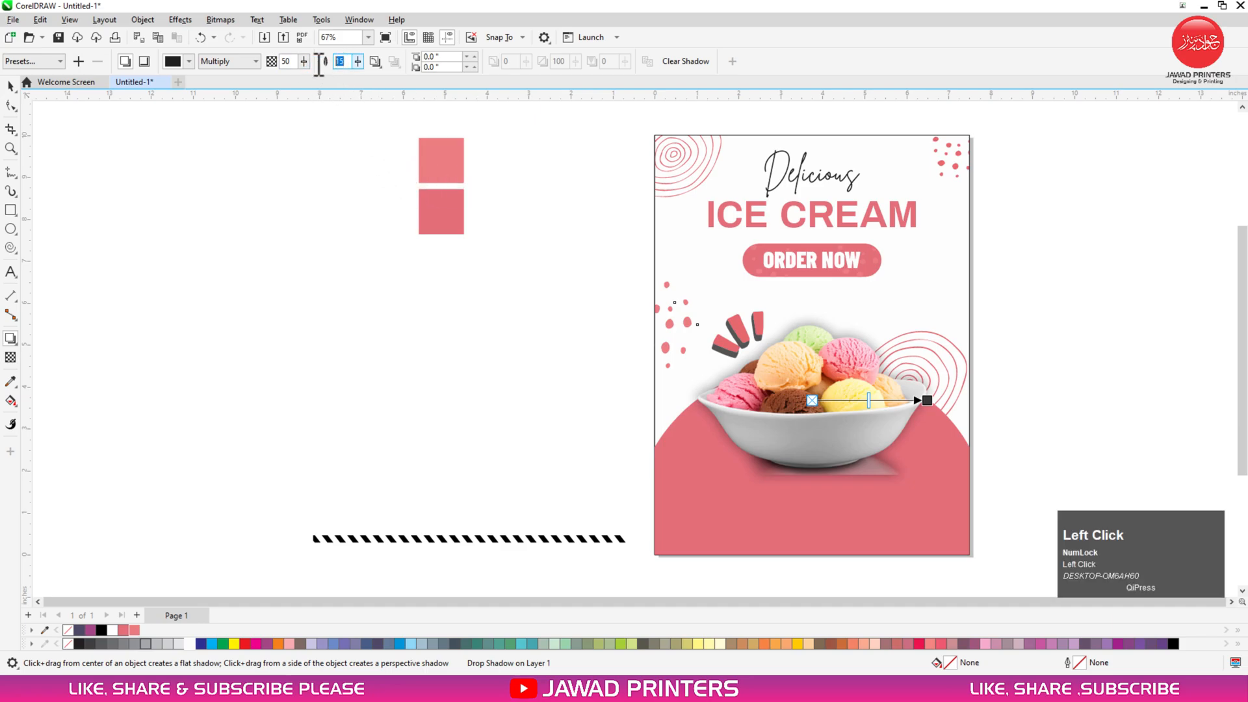
click(285, 61)
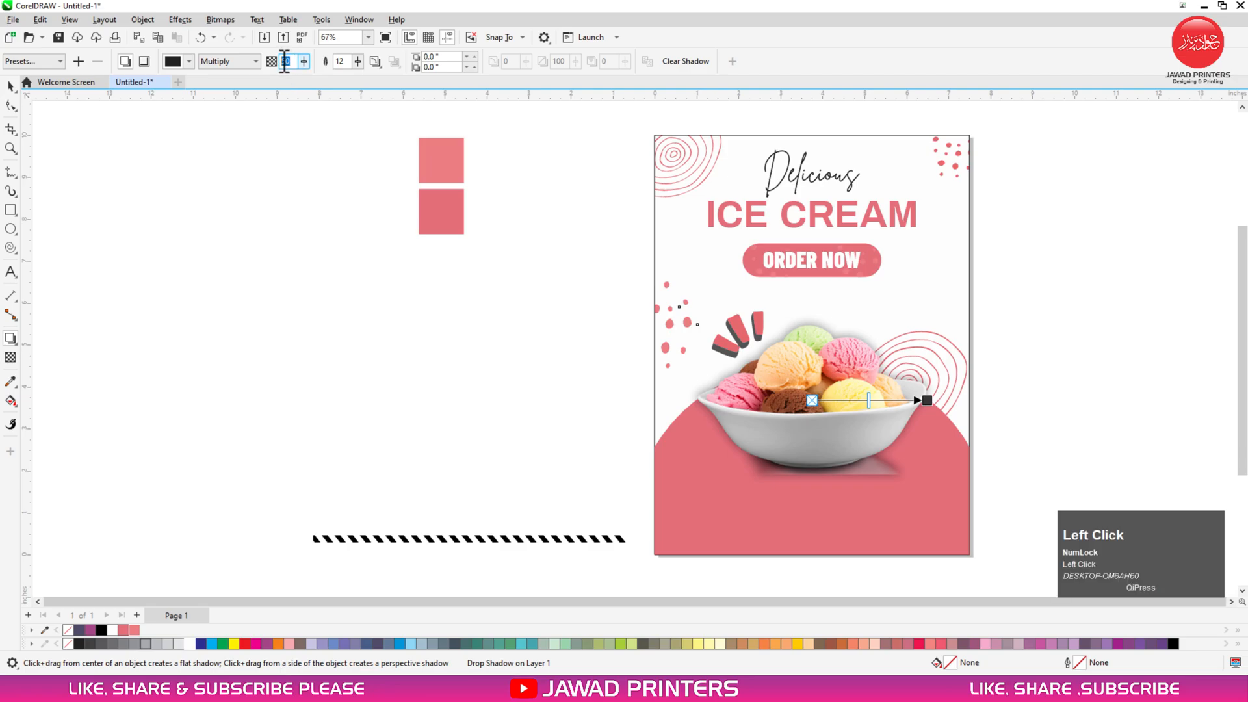
text(35)
key(Return)
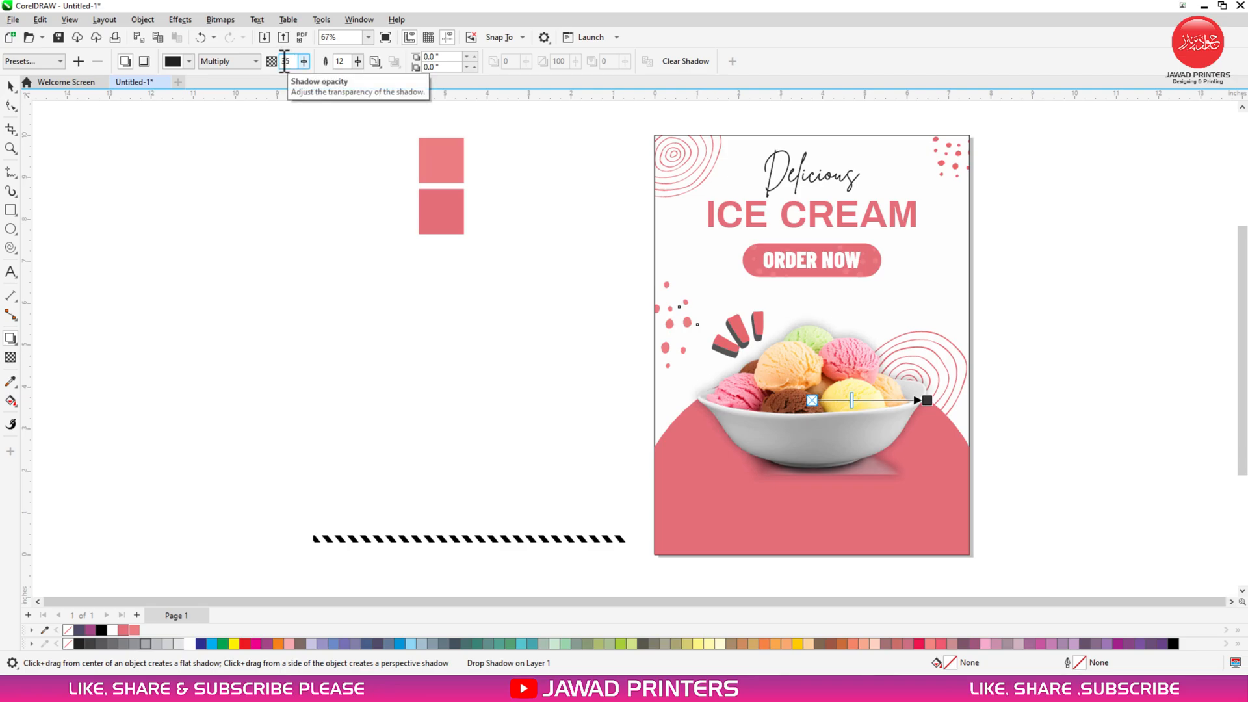
Clear the drop shadow from the bowl image.
click(10, 85)
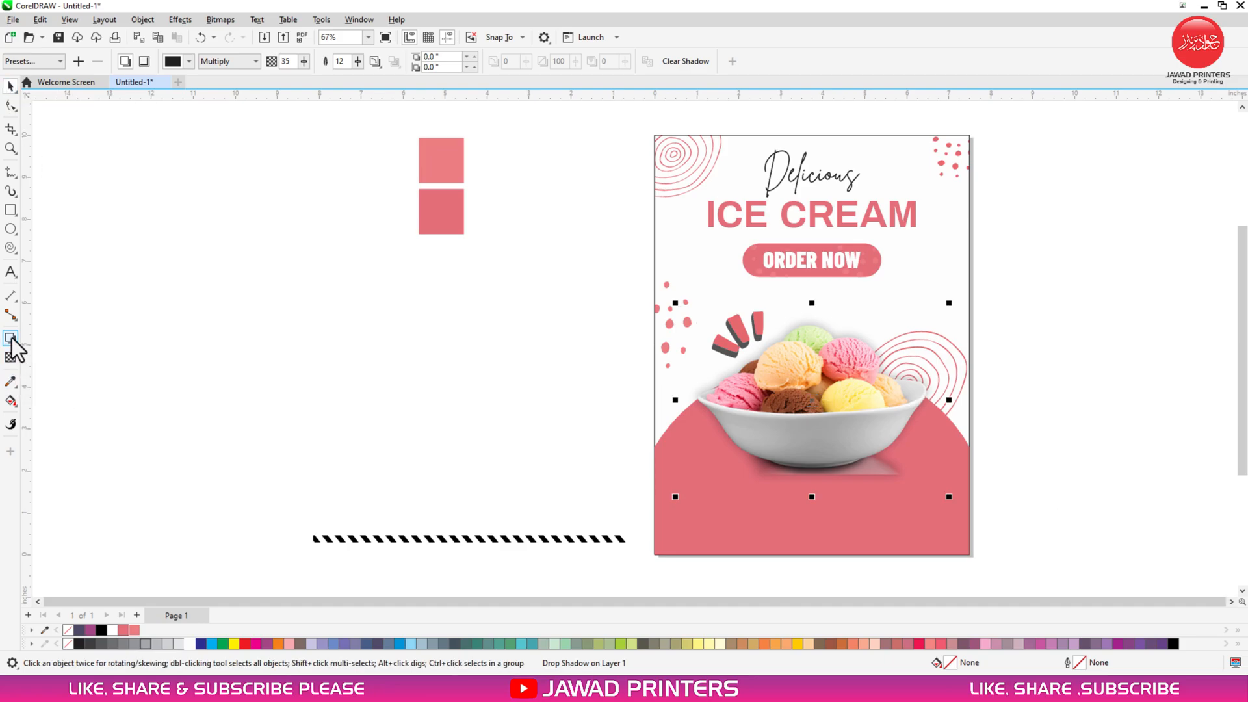
click(669, 58)
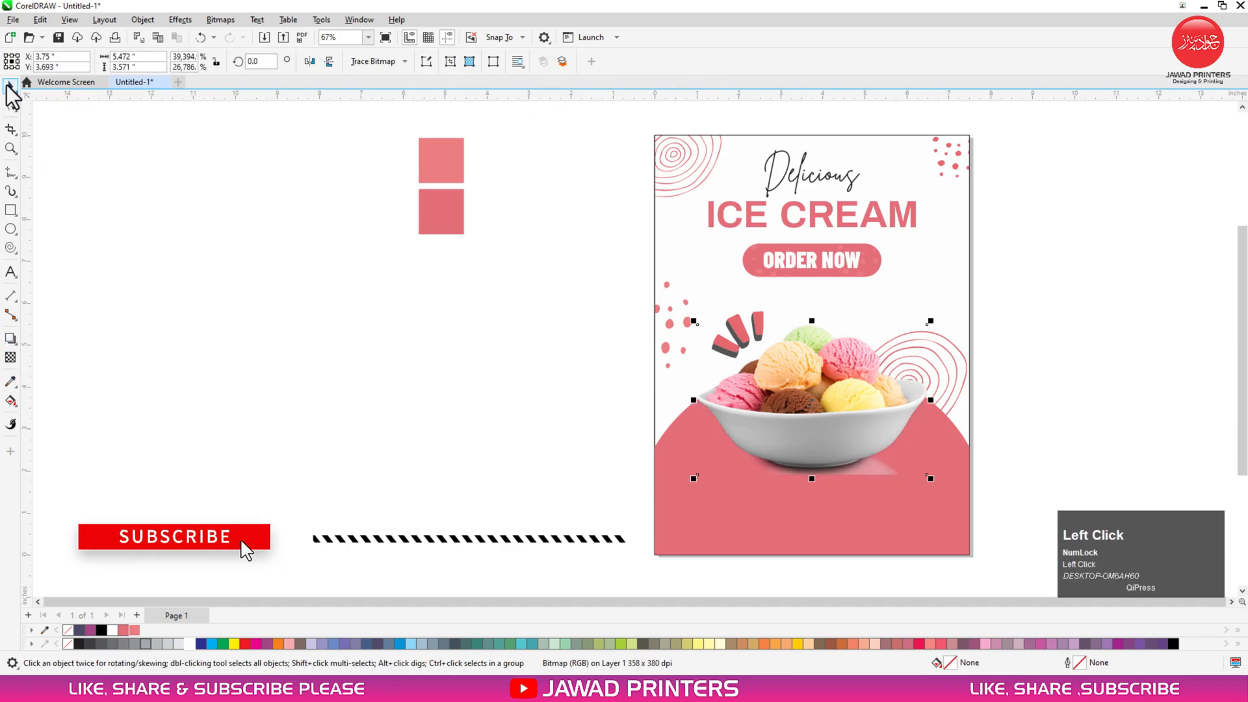
click(304, 405)
Align the black striped strip to the arch's horizontal centre and bottom edge, and bring it to the front.
click(536, 539)
shift+click(773, 534)
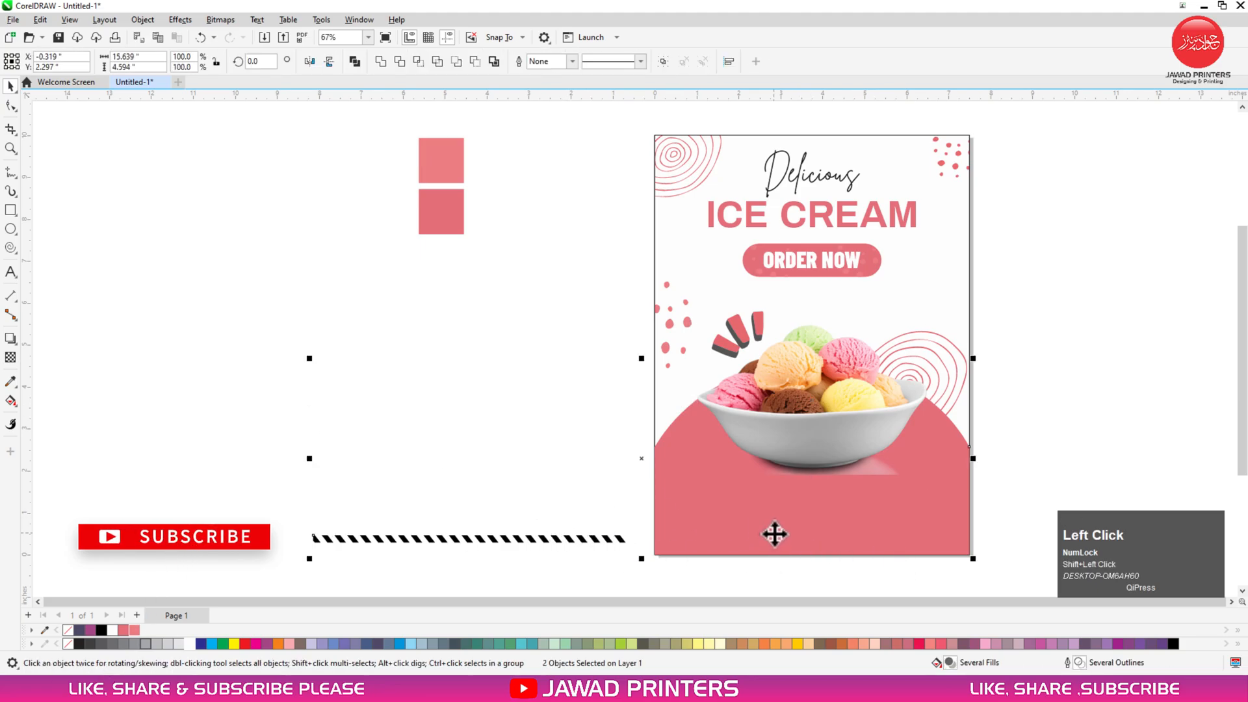
key(c)
key(b)
scroll(562, 580, down, 1)
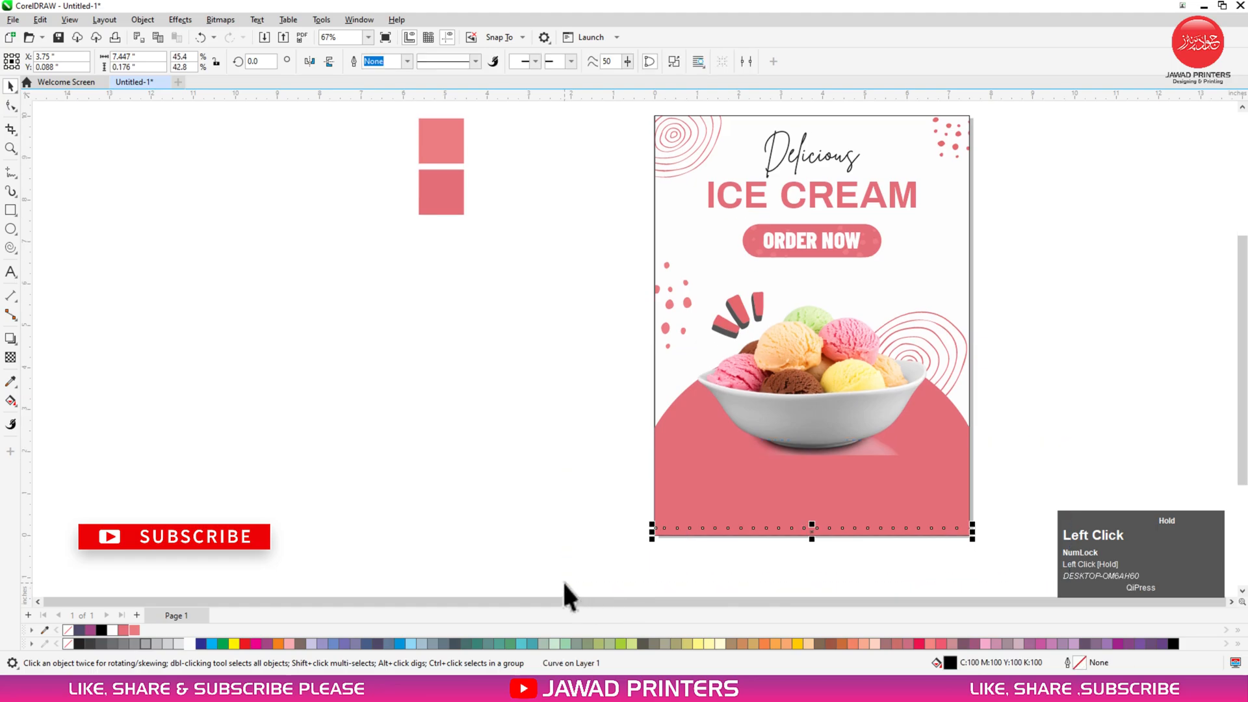
key(shift+Page_Up)
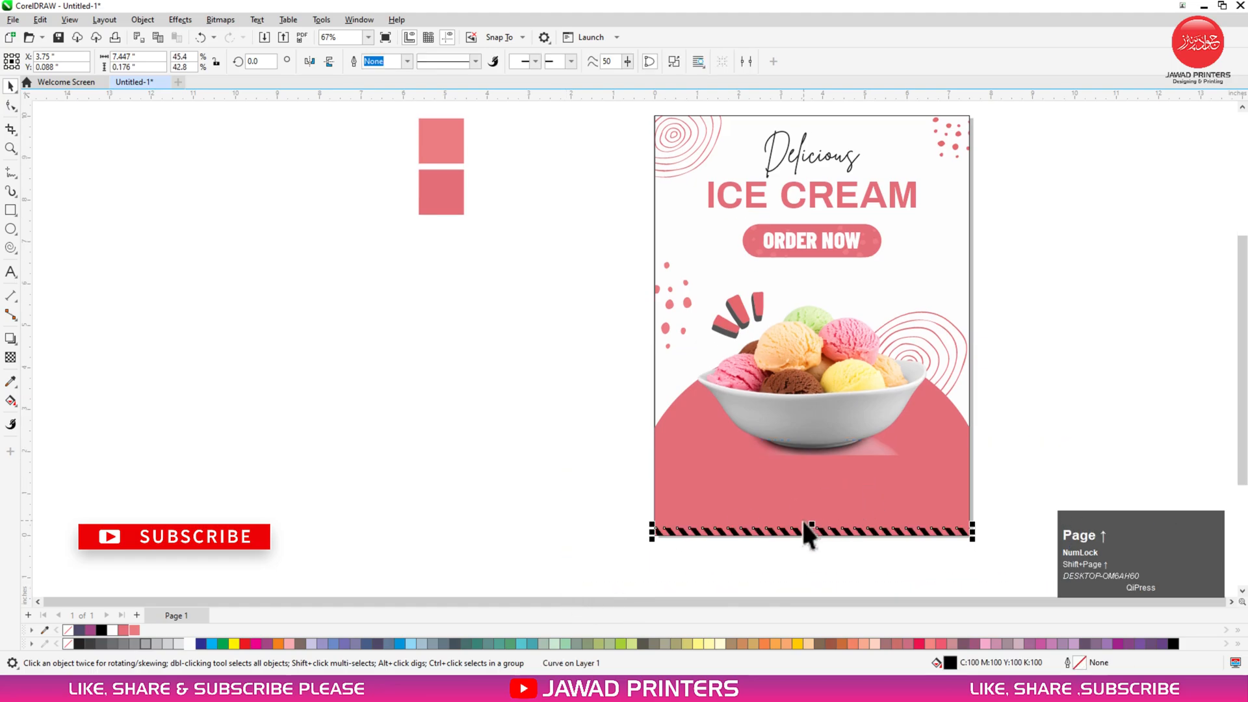
Stretch the striped strip at the arch's bottom edge to about 0.48 in tall and fill it white.
drag(813, 520, 812, 511)
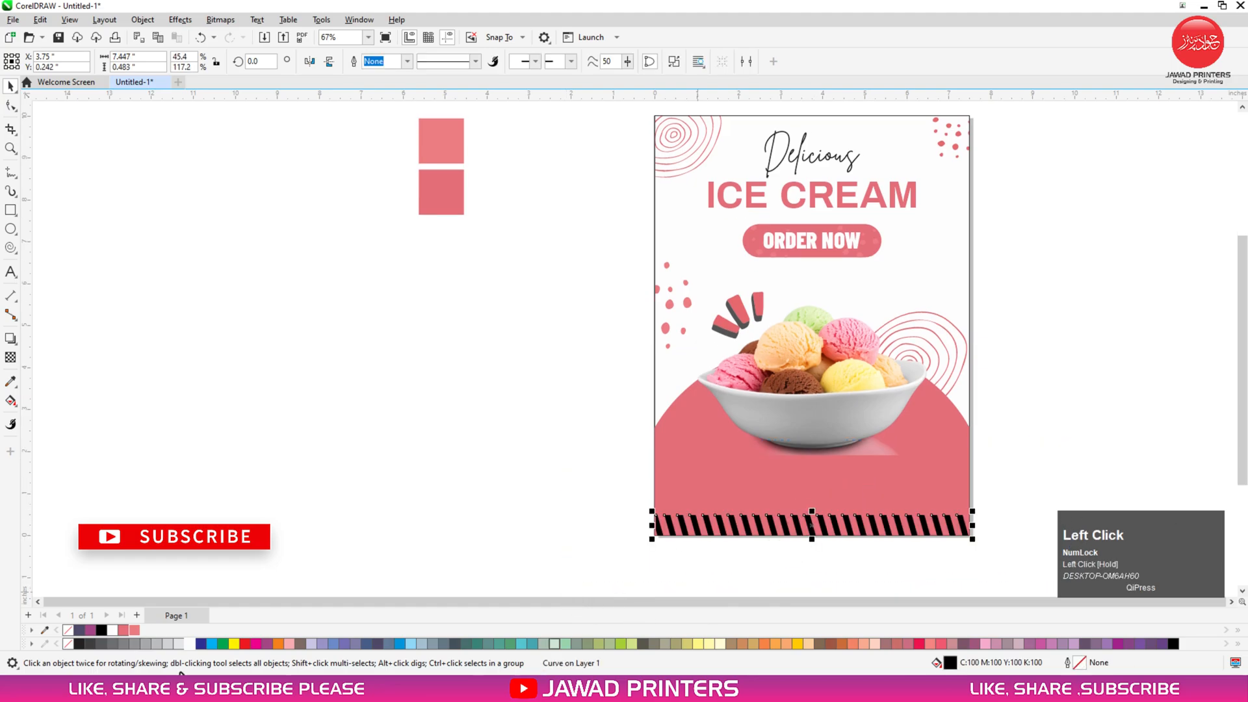
click(190, 645)
click(374, 485)
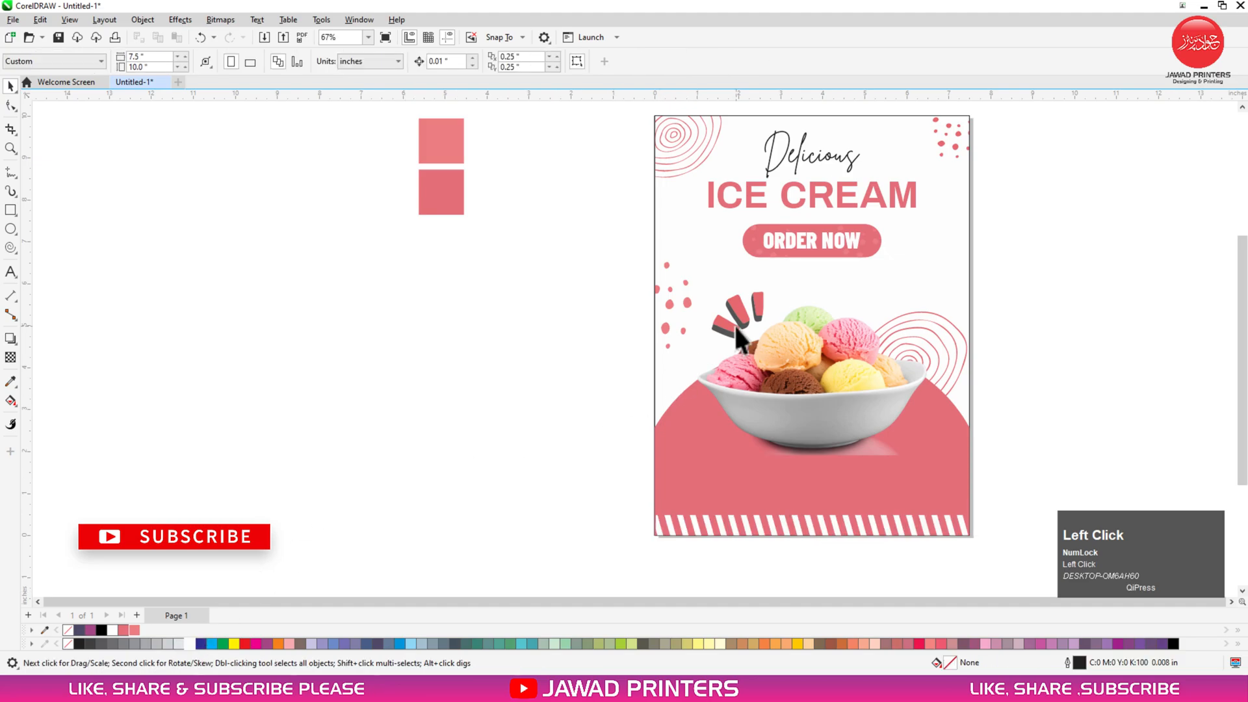
Draw a rectangle about 3.43 by 0.70 in on the arch below the bowl and centre it horizontally on the arch.
scroll(793, 280, down, 1)
key(F2)
drag(958, 180, 610, 434)
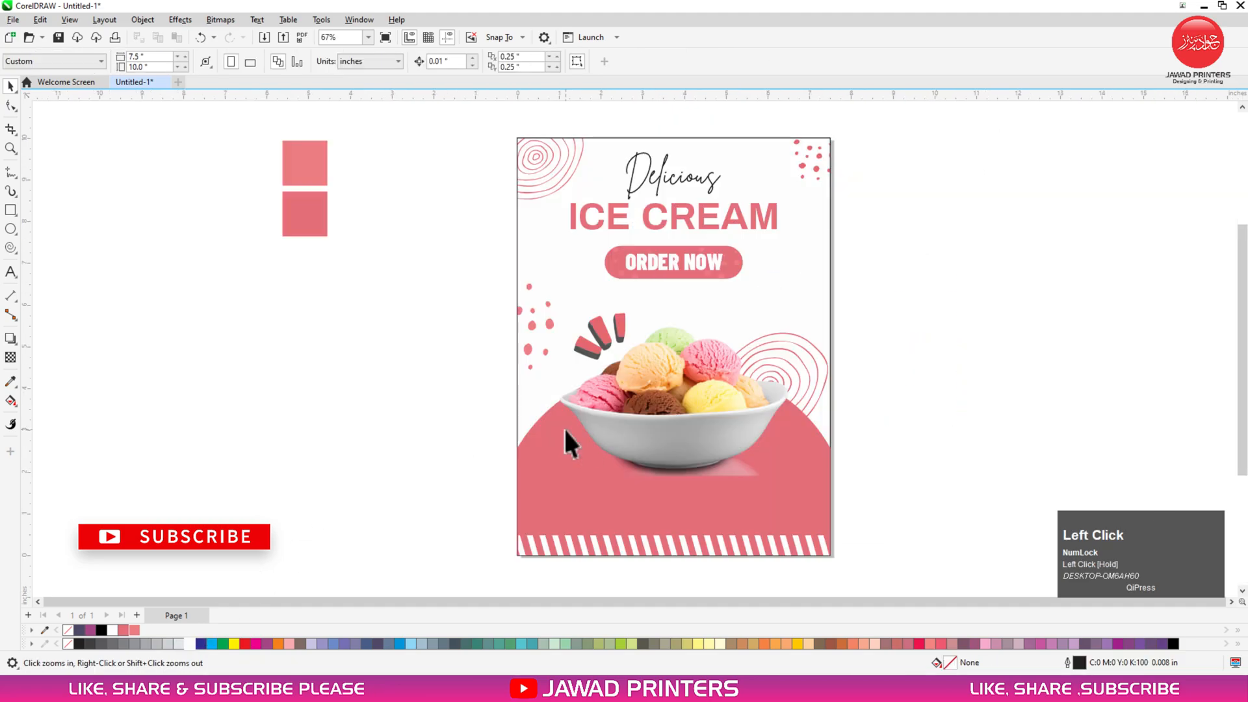
click(11, 210)
drag(749, 491, 606, 521)
key(space)
shift+click(763, 504)
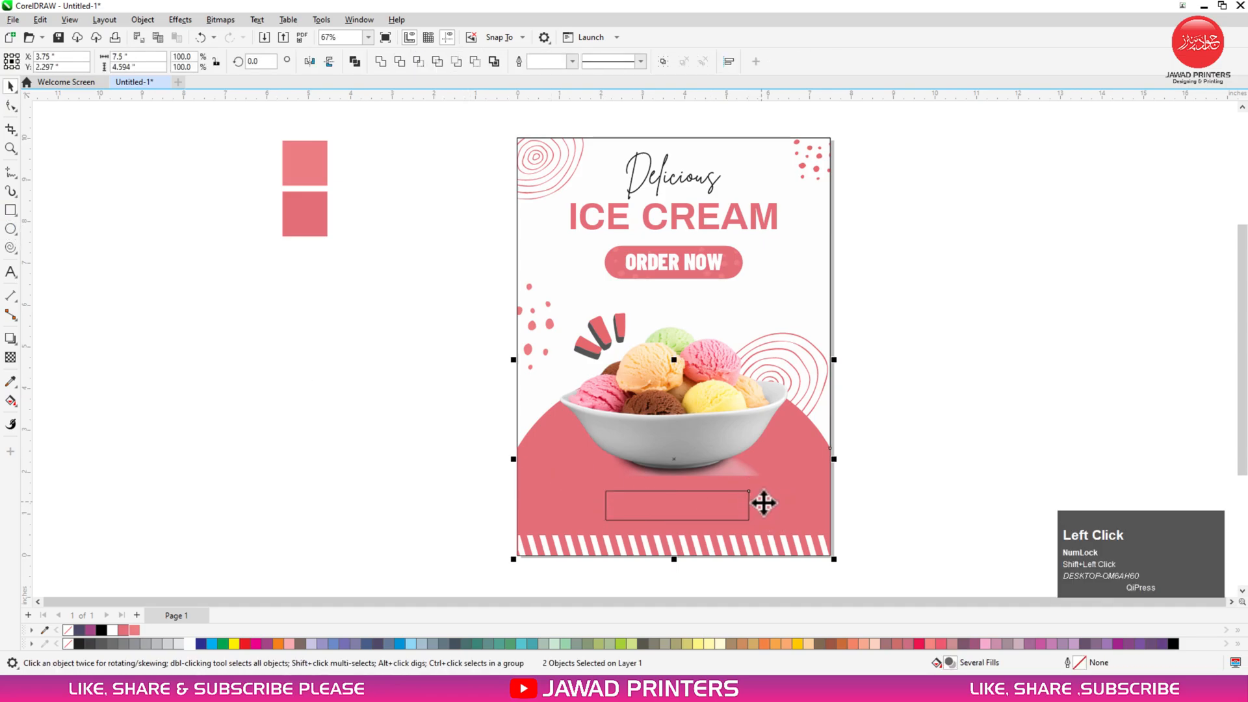
key(c)
key(v)
Fill the new rectangle below the bowl with white and remove its outline.
key(space)
key(F2)
drag(907, 432, 475, 576)
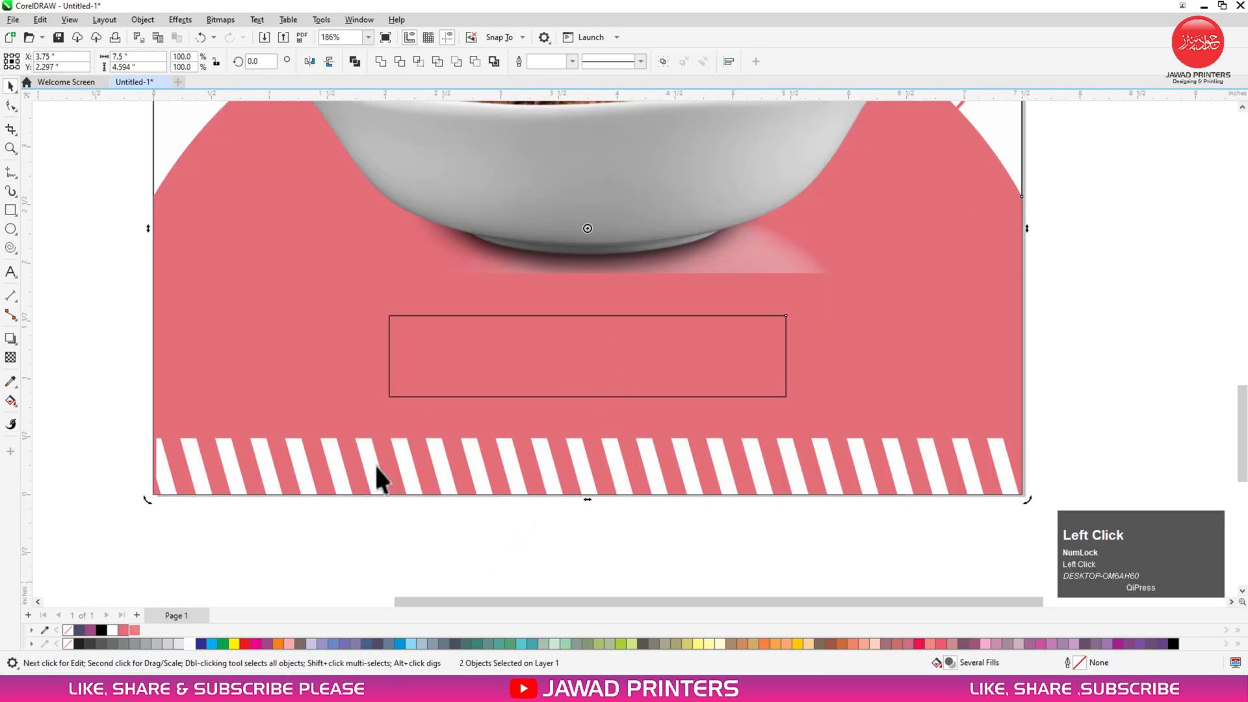
click(439, 397)
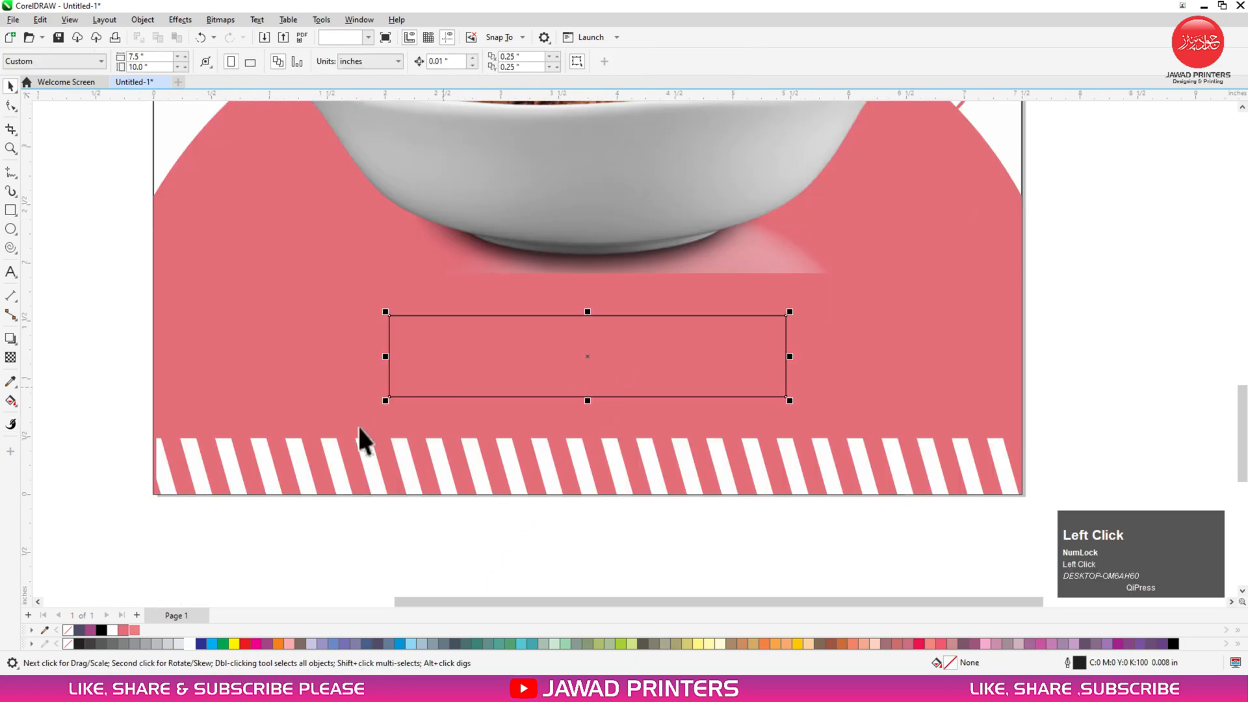
click(118, 632)
right_click(69, 629)
Reshape the white rectangle into a trapezoid about 3.94 in wide by moving its upper corners outward, and centre it on the arch.
click(11, 106)
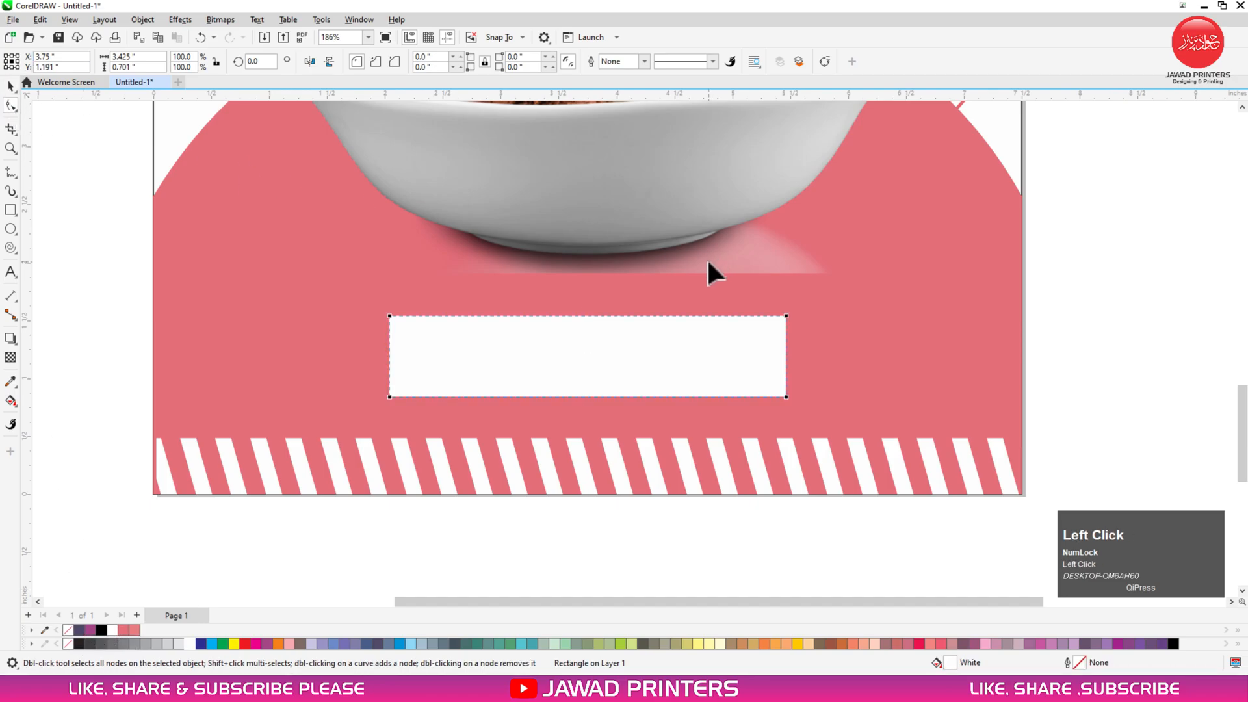
drag(785, 316, 815, 317)
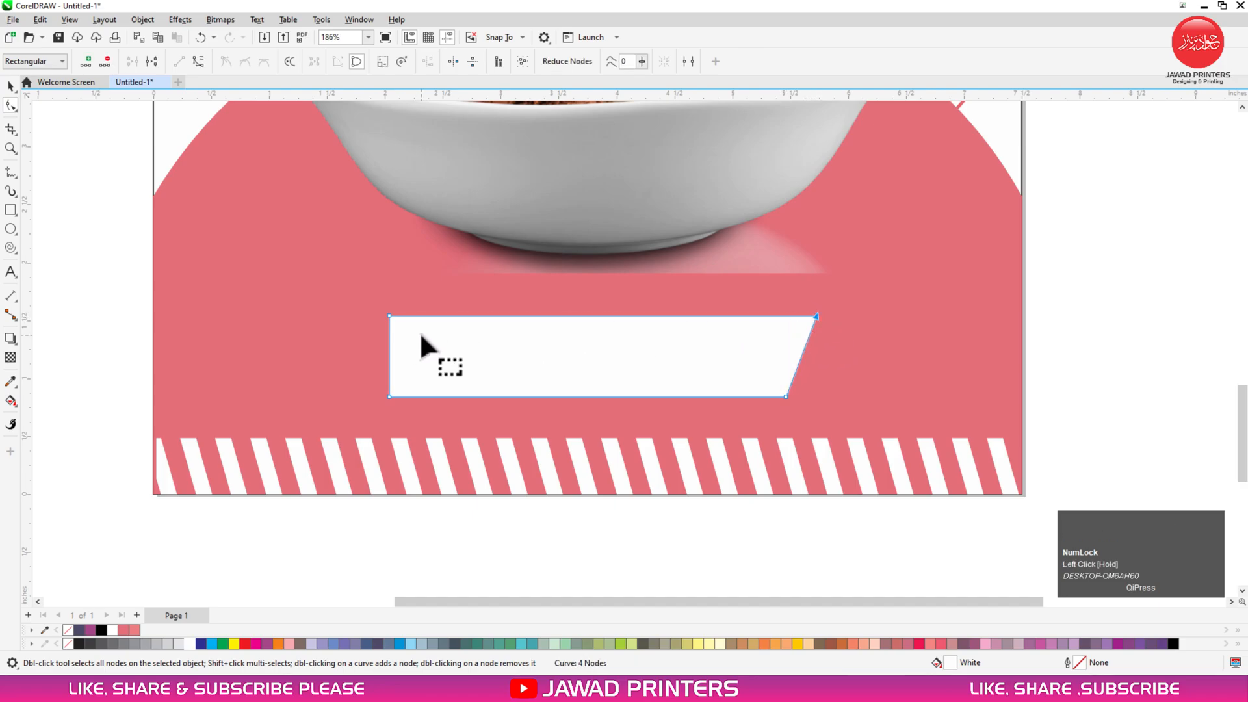
drag(385, 316, 358, 315)
key(ctrl+z)
key(space)
shift+click(910, 357)
key(shift+c)
click(1068, 355)
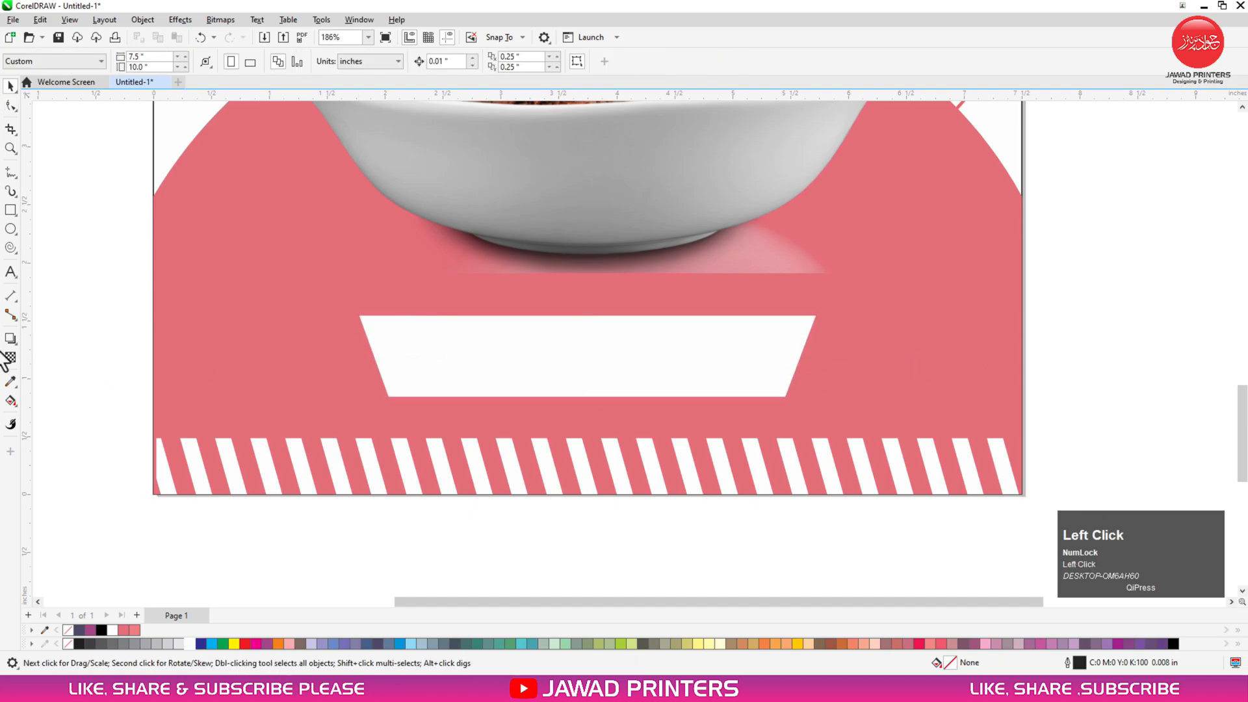
click(10, 271)
click(240, 397)
text(WWW.yourwebs)
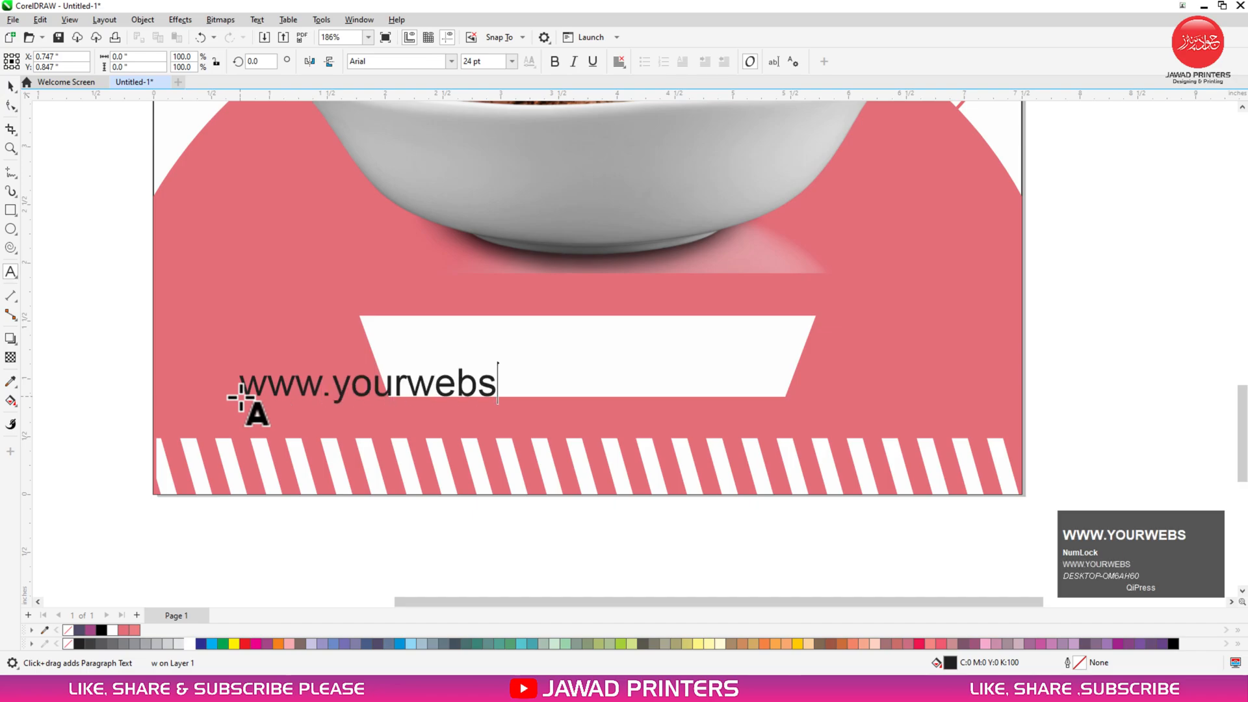
text(ite.com)
key(ctrl+space)
click(451, 58)
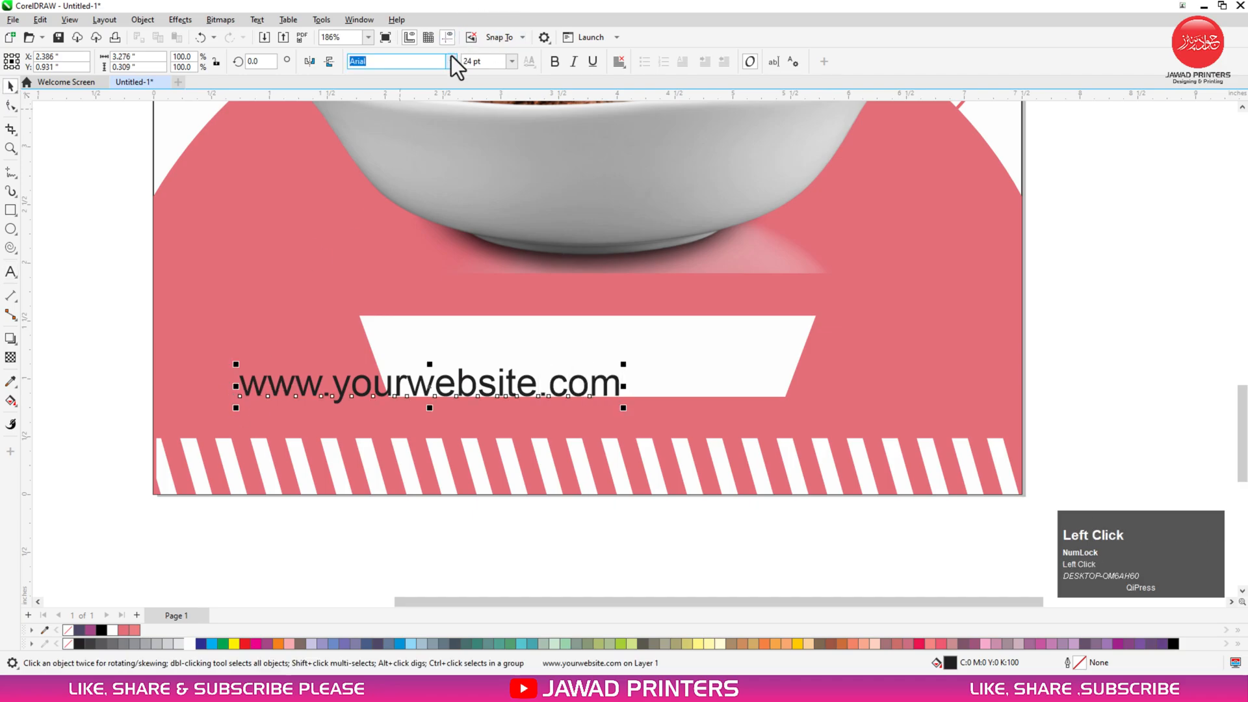
click(432, 104)
Centre the web address horizontally and vertically on the white trapezoid.
shift+click(632, 359)
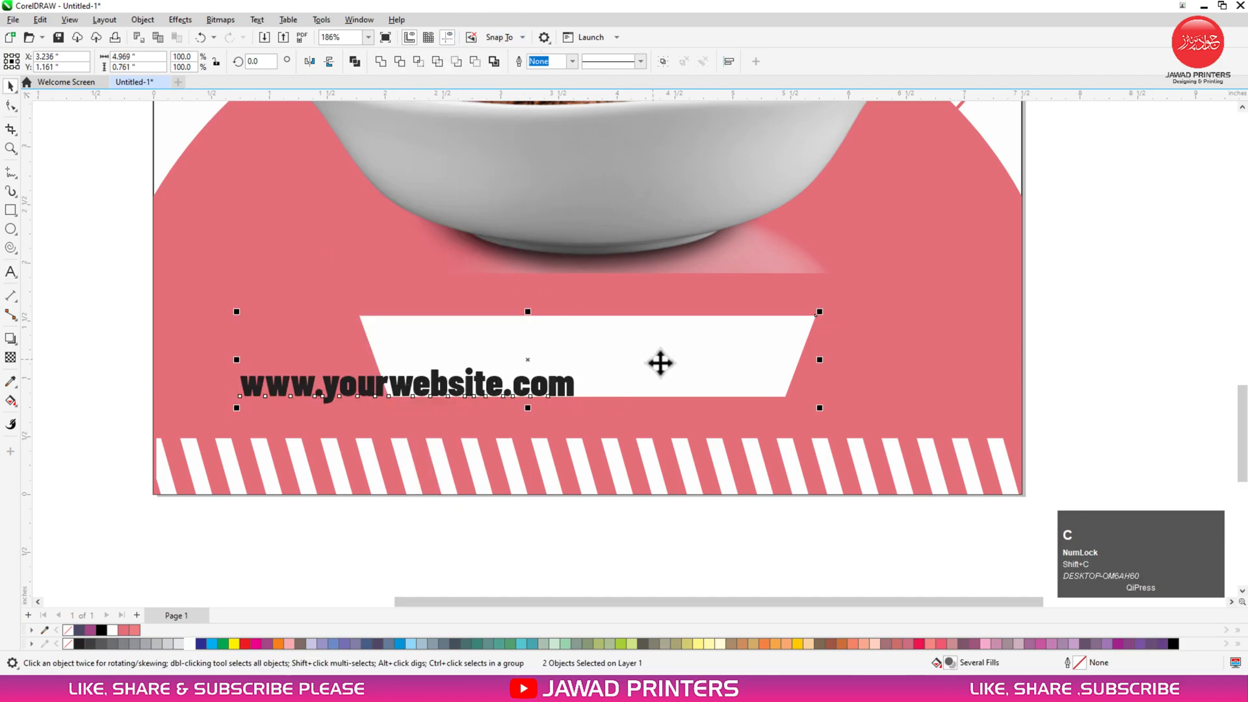
key(e)
key(c)
key(e)
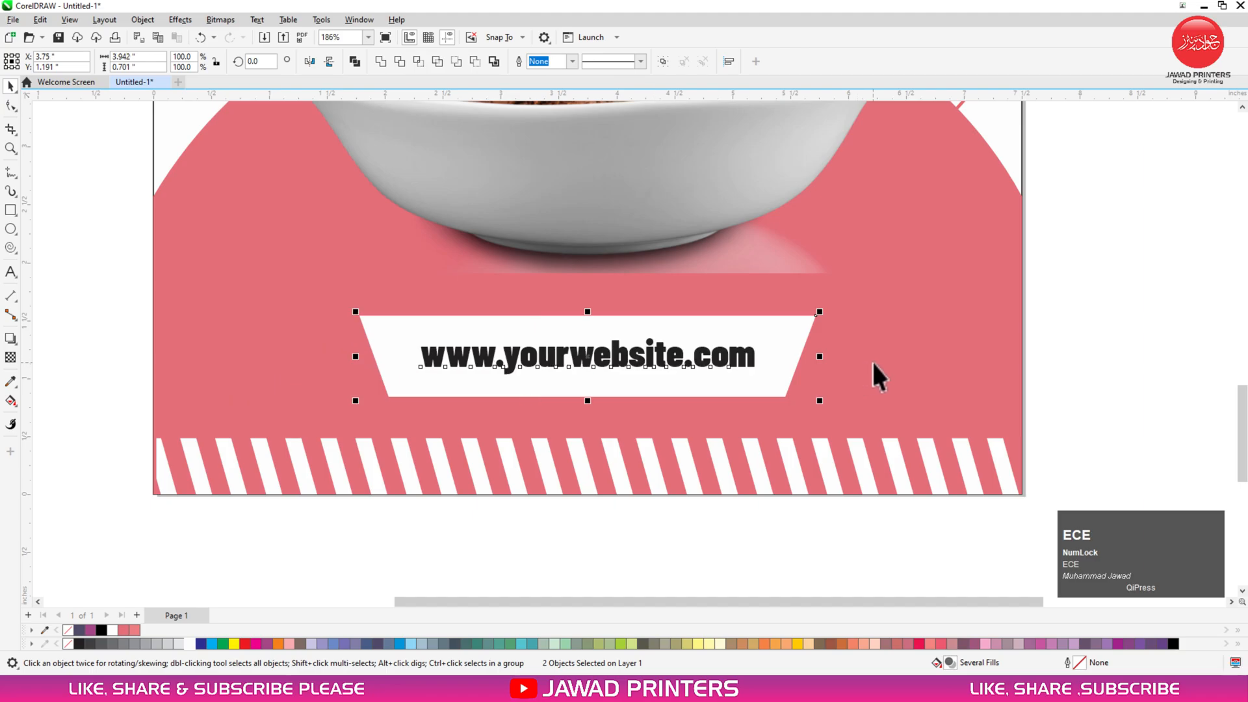
click(1062, 343)
Fill the web address text with the arch's pink.
click(729, 361)
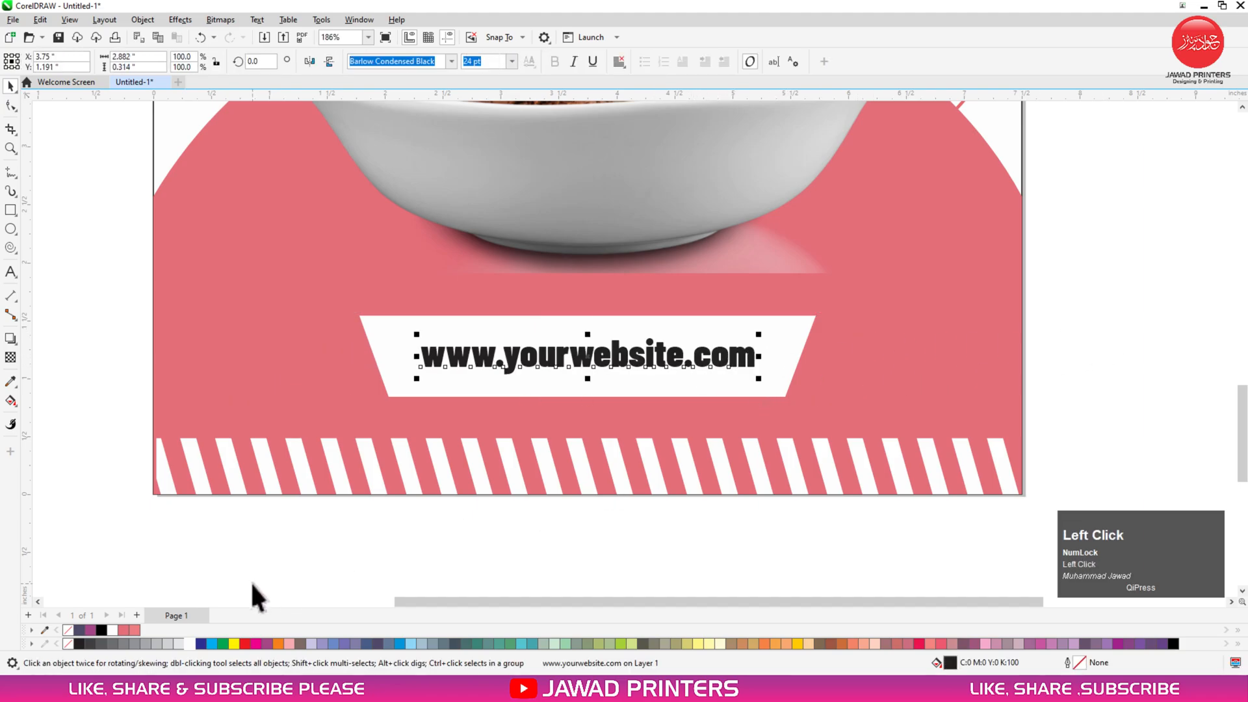
click(121, 629)
click(75, 452)
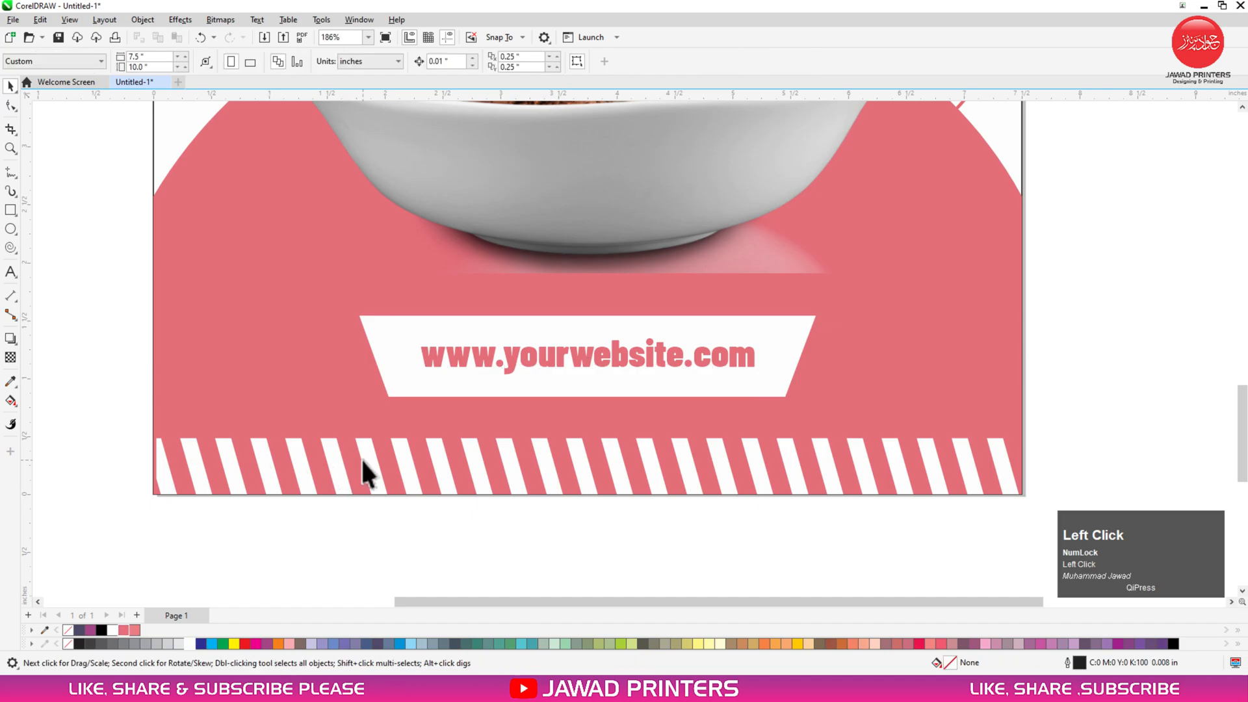
Group the web address with its white trapezoid and move the group slightly down towards the striped border.
key(F3)
key(F3)
key(F2)
drag(598, 138, 304, 459)
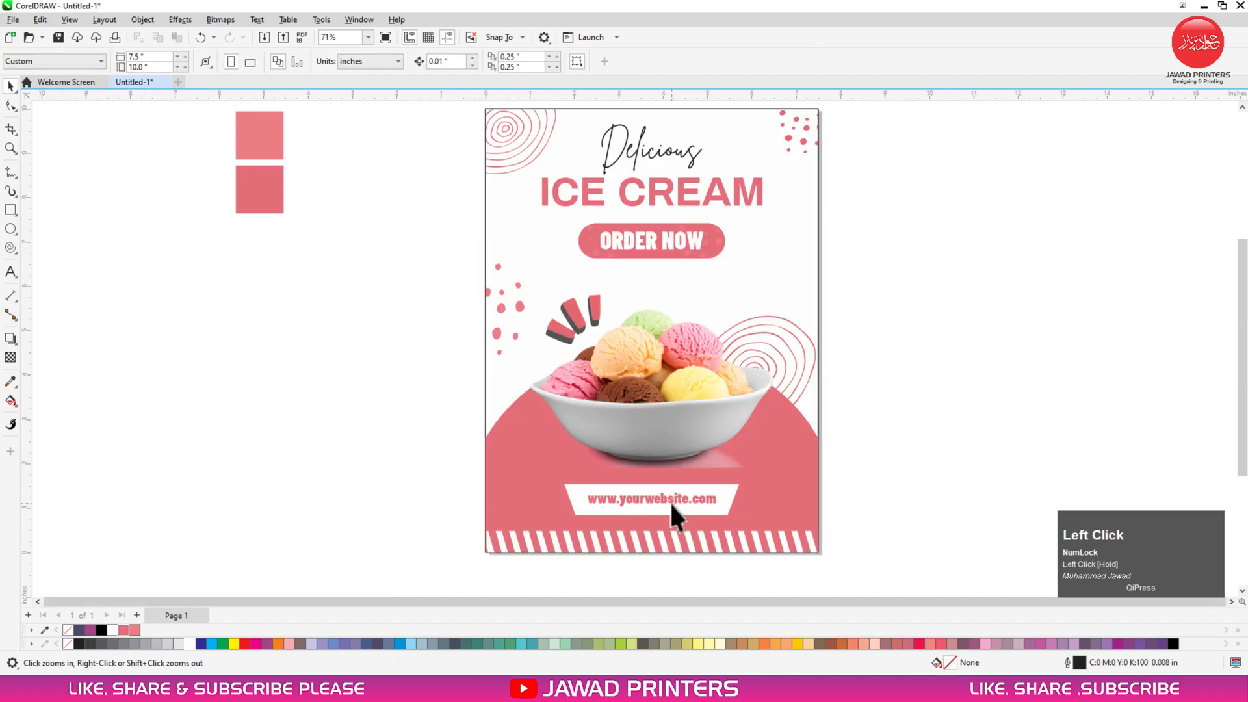
click(671, 502)
shift+click(728, 496)
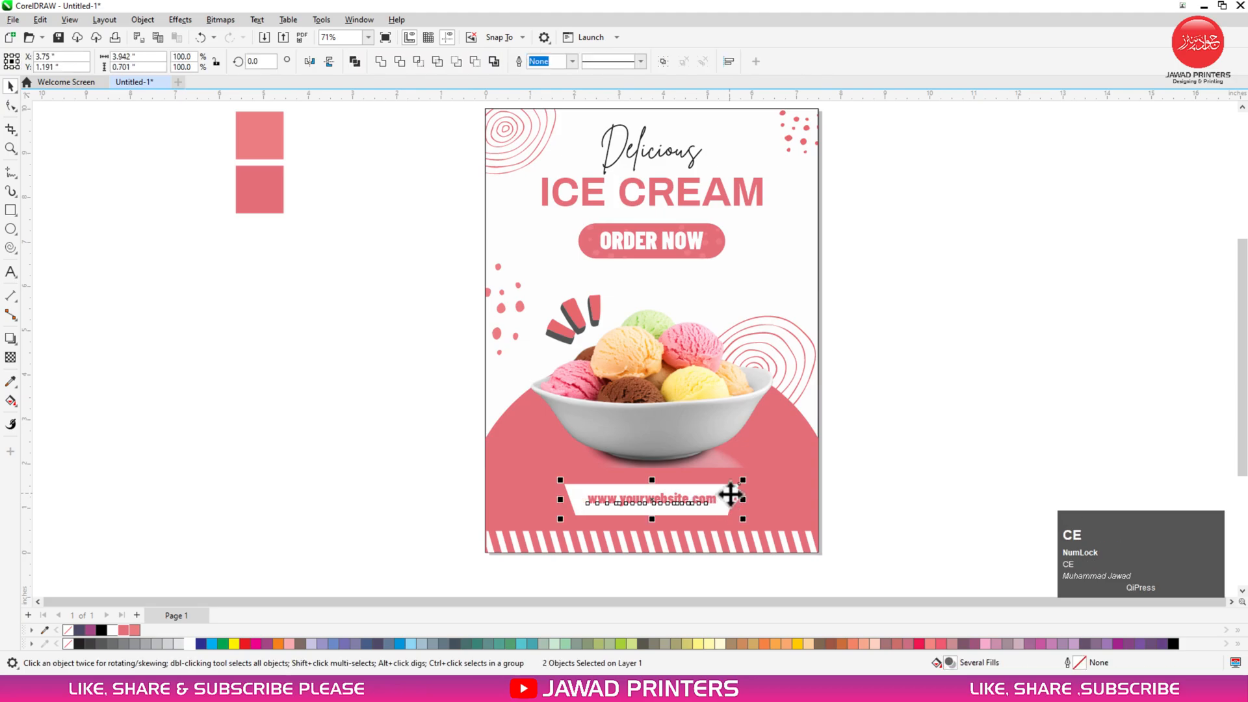
key(ctrl+g)
drag(727, 494, 727, 502)
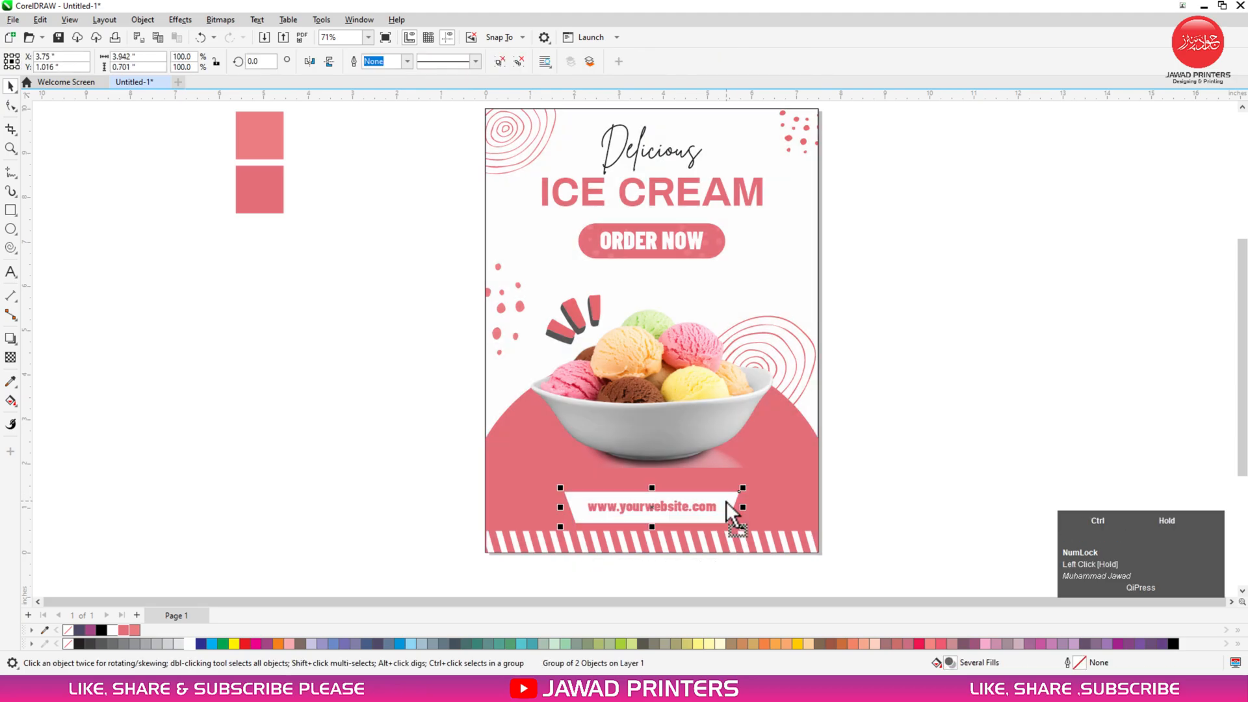
Scale the web address group down to about 88 percent and centre it horizontally on the arch.
click(746, 489)
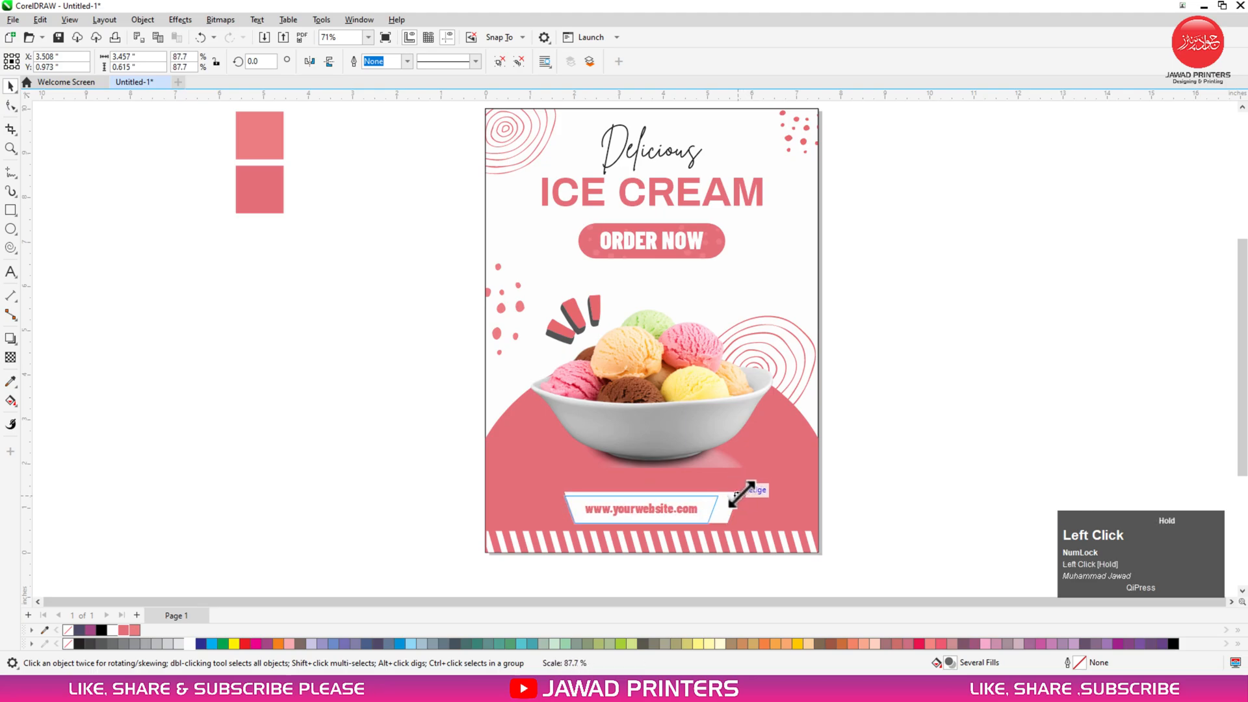
shift+click(803, 478)
key(shift+c)
click(867, 465)
Lower the bowl image and enlarge it to about 109 percent, and enlarge the three accent strokes above it to about 120 percent.
click(651, 388)
drag(659, 380, 659, 397)
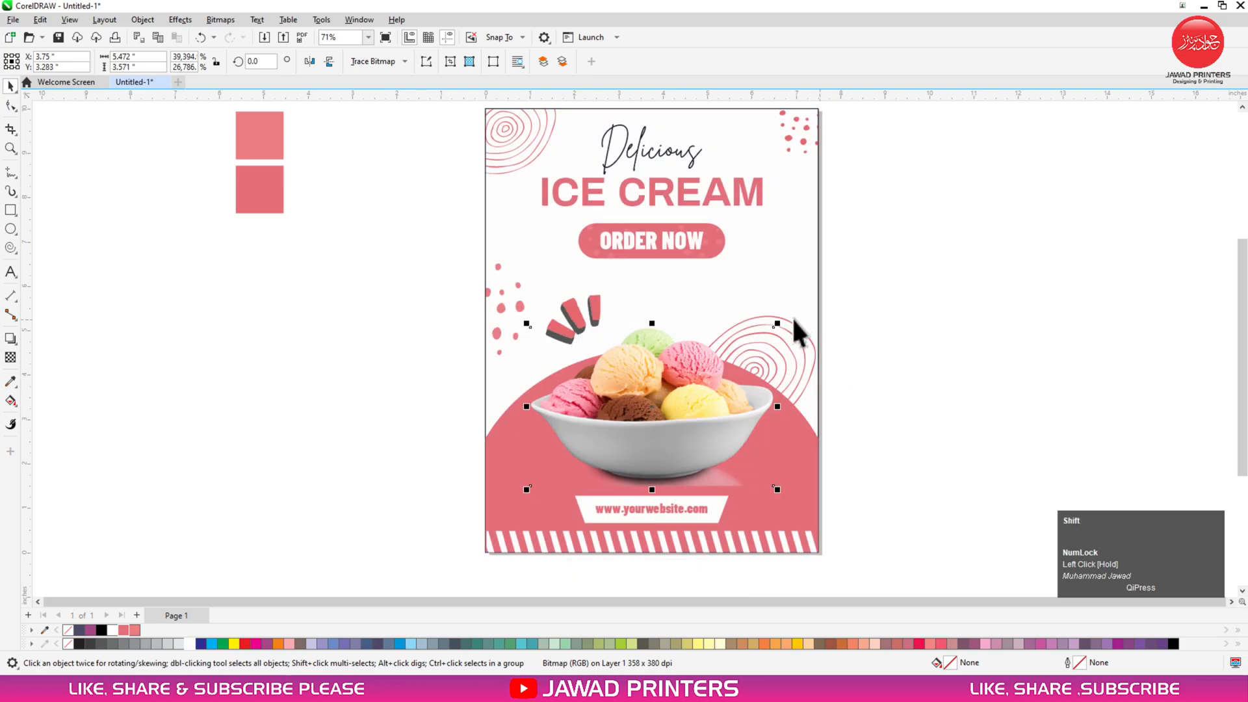
drag(778, 321, 791, 309)
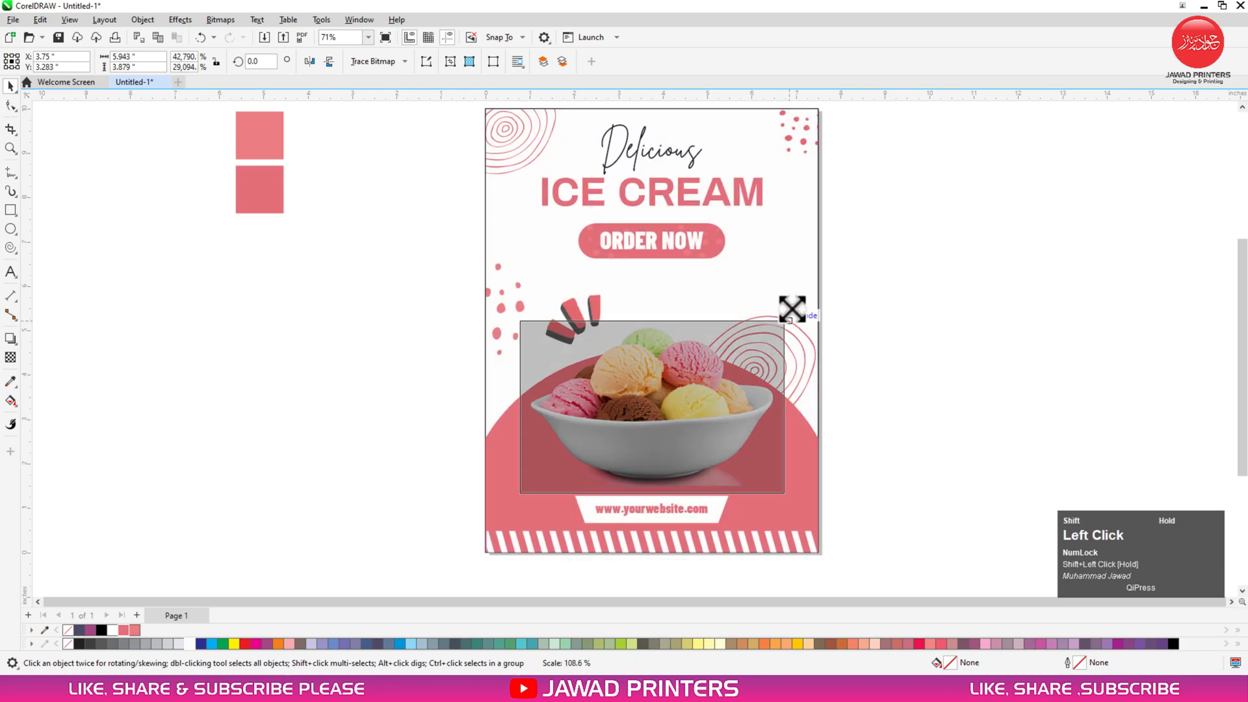
click(580, 315)
drag(603, 292, 609, 286)
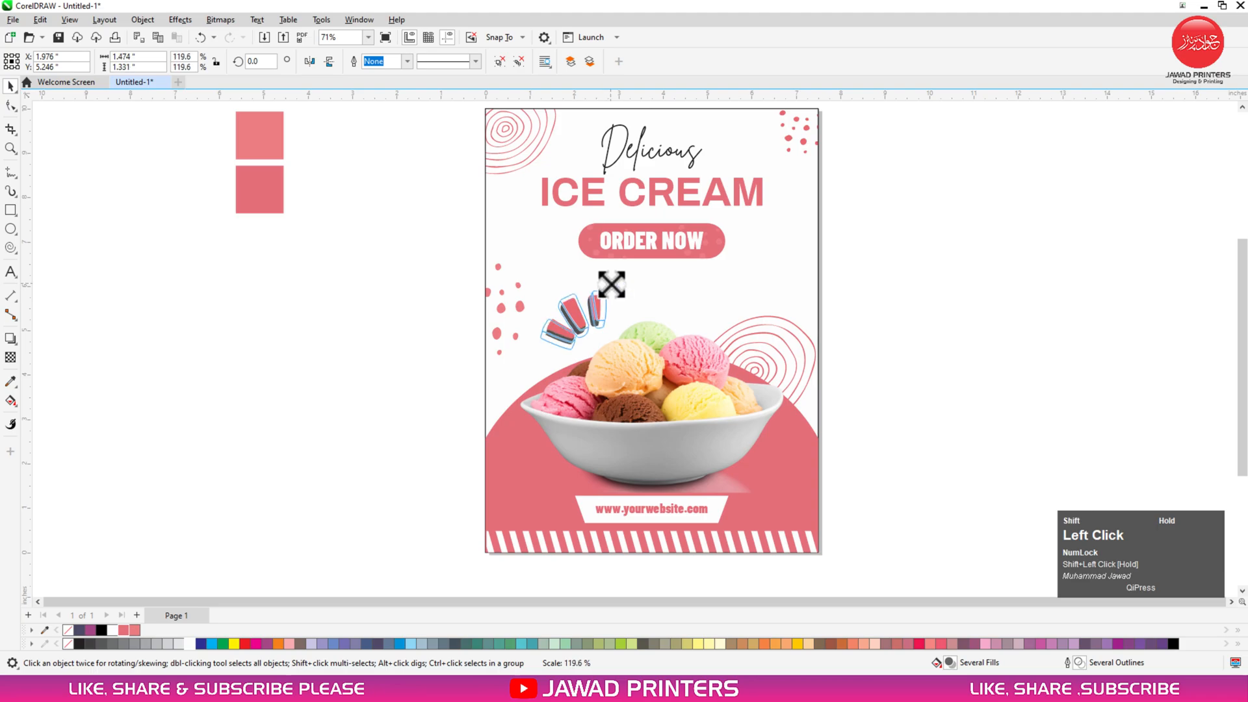
Centre the ORDER NOW text on its pill, group them, and move the group slightly down while enlarging it a little.
click(665, 244)
shift+click(670, 257)
key(c)
key(e)
key(ctrl+g)
drag(668, 255, 672, 262)
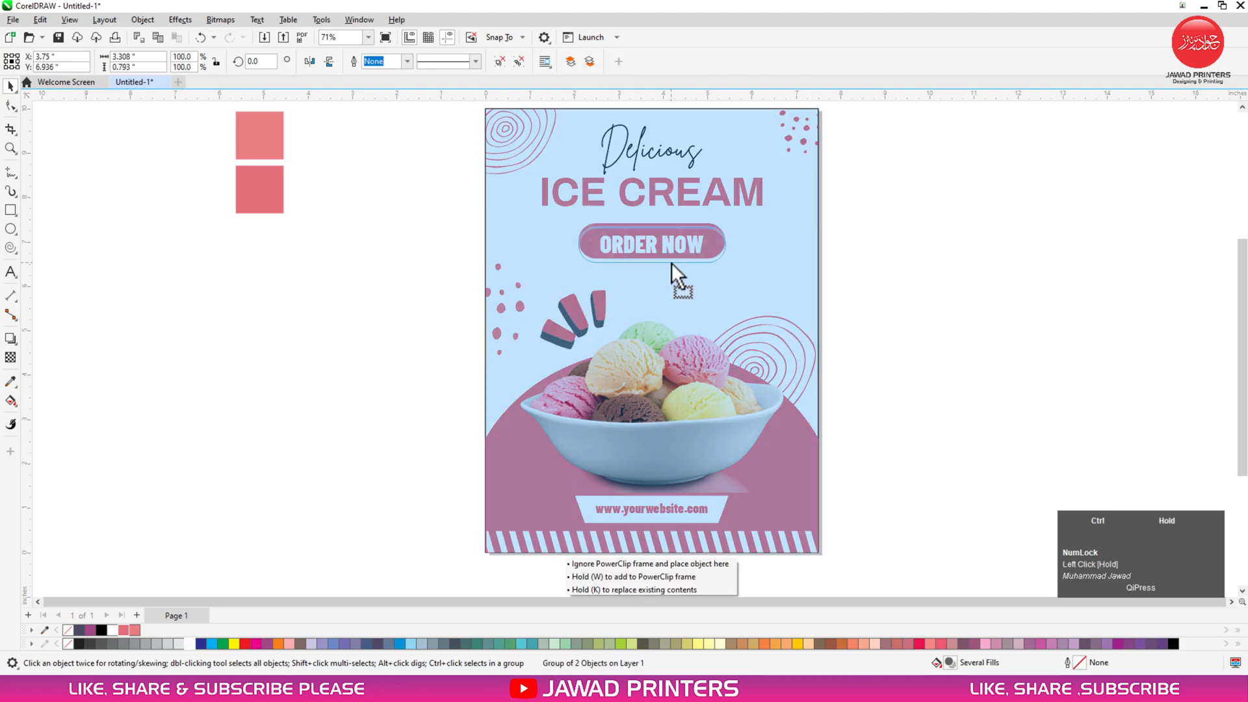
click(699, 190)
click(682, 155)
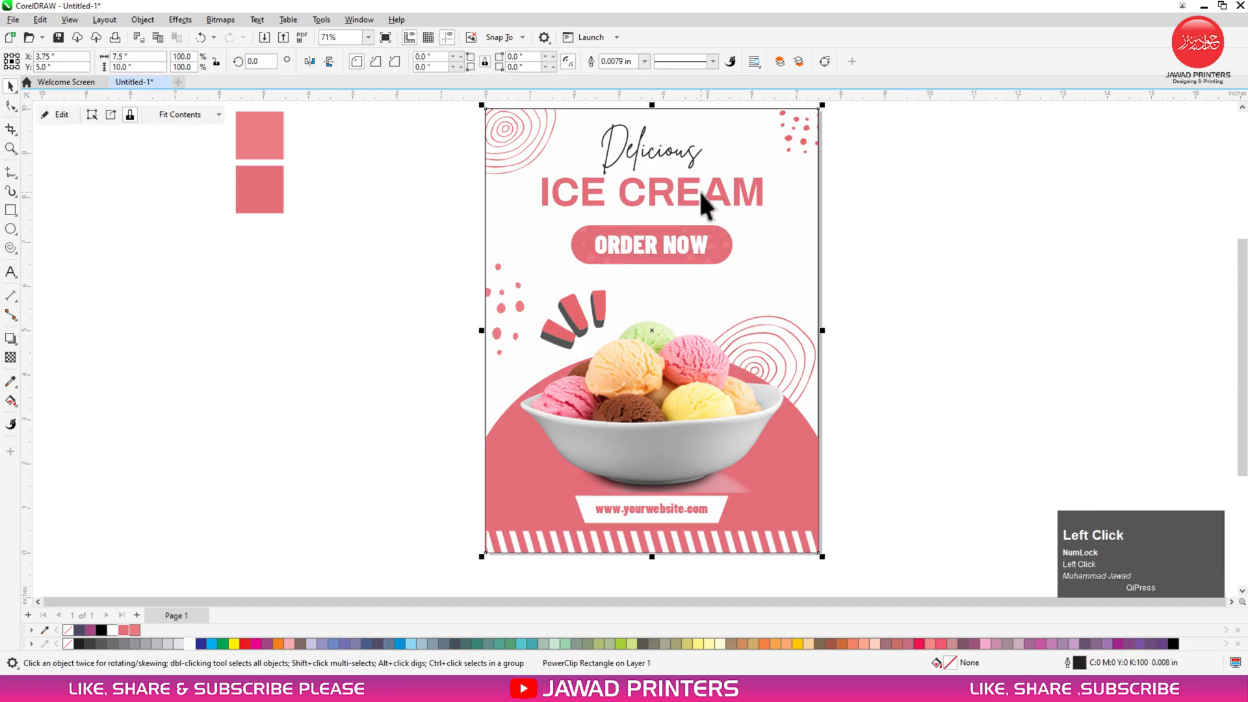
click(681, 182)
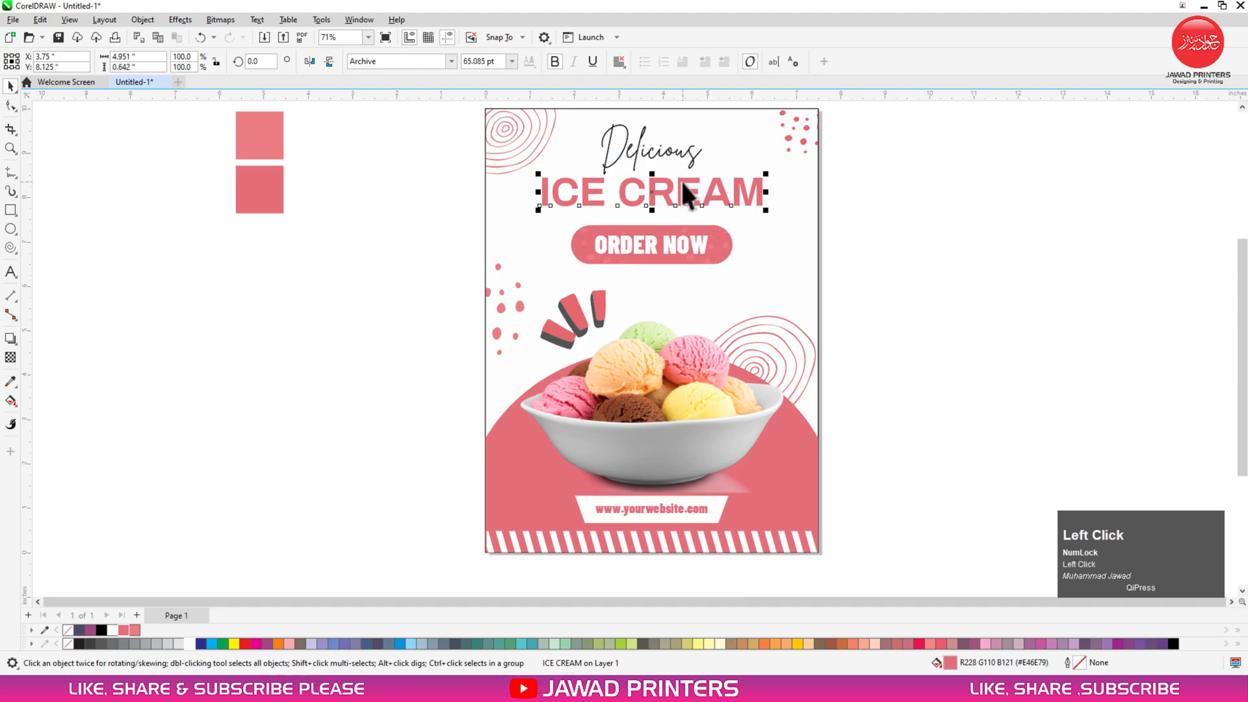
double_click(682, 190)
key(ctrl+space)
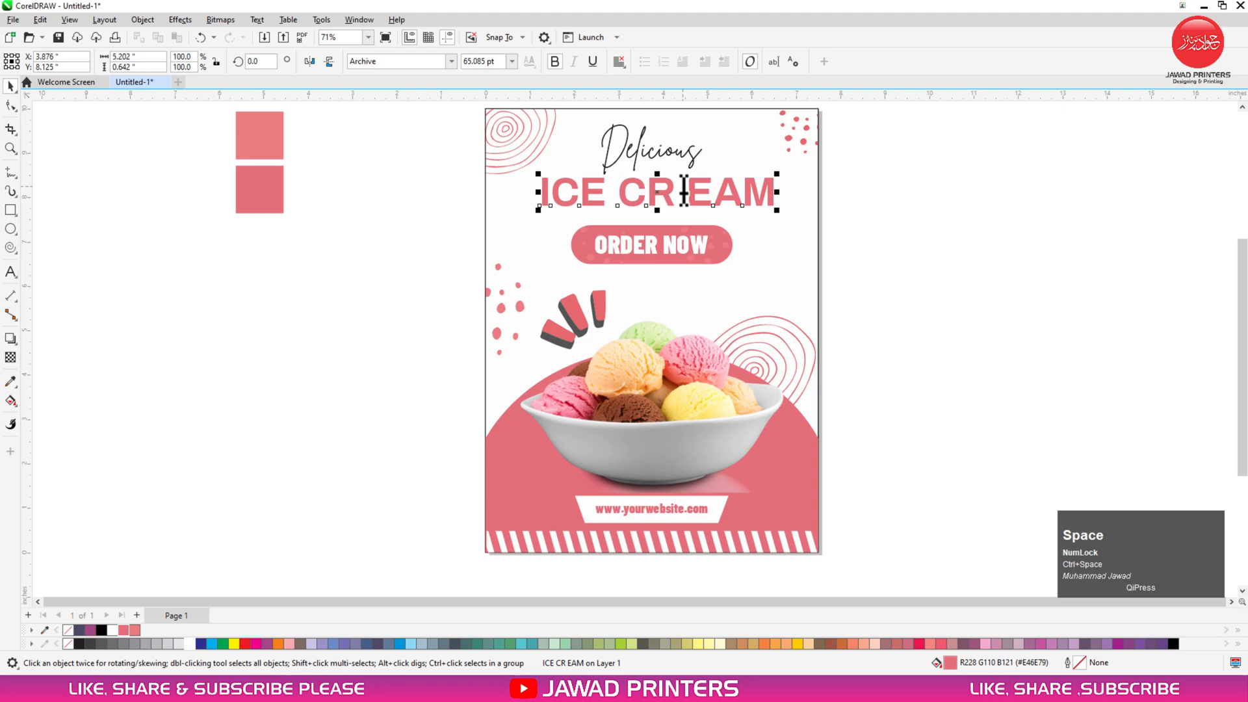
key(ctrl+z)
key(ctrl+space)
key(ctrl+space)
Lower the ICE CREAM heading slightly and make a copy offset down and to the right, filled with 10% black.
click(653, 195)
drag(652, 194, 657, 201)
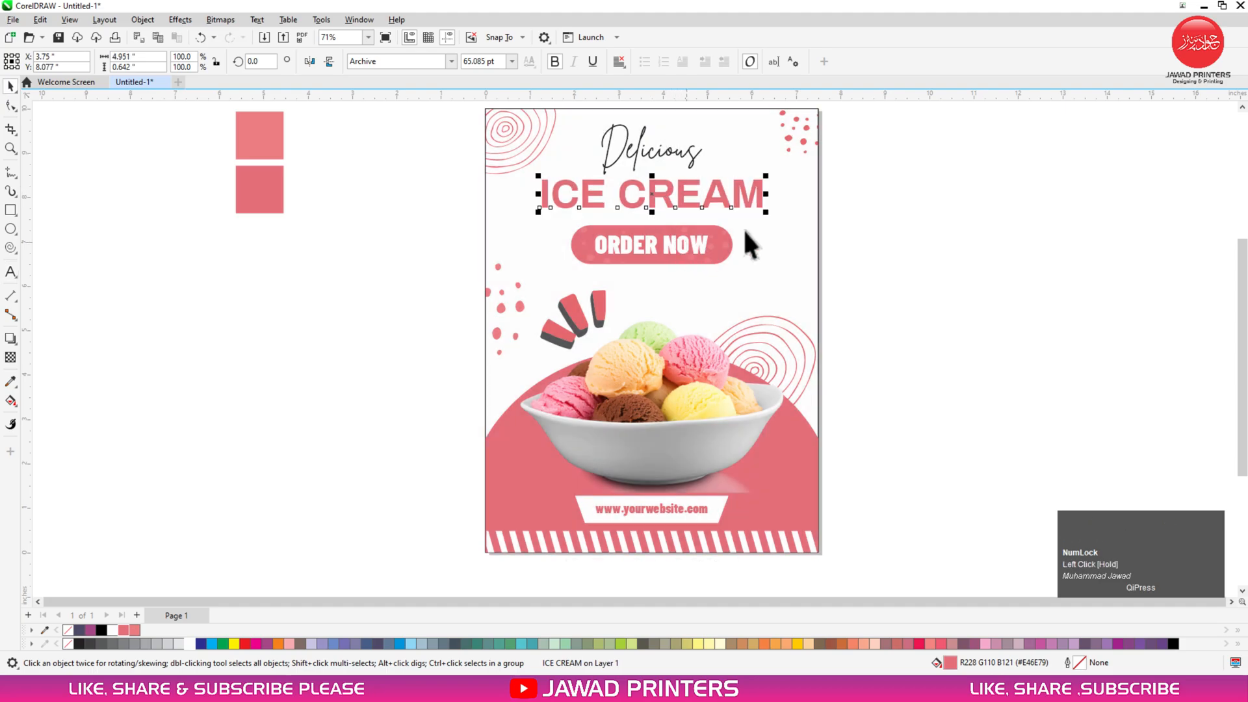
key(z)
drag(820, 177, 664, 268)
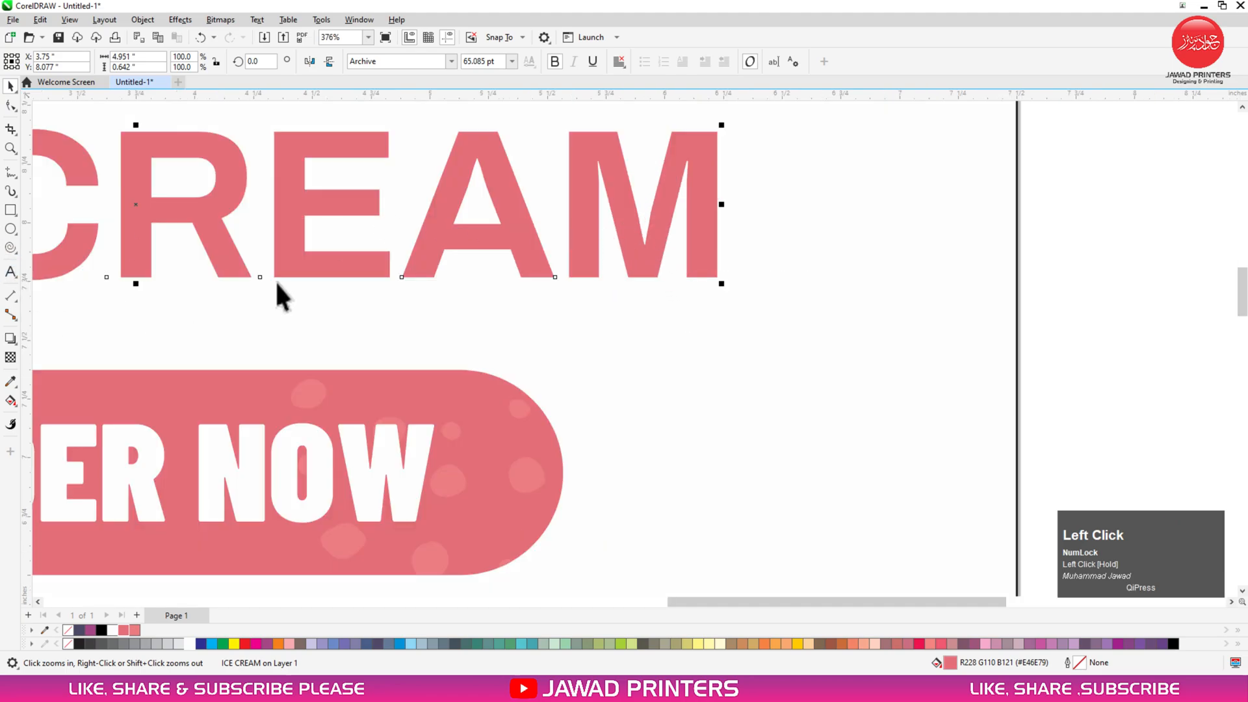
drag(713, 230, 722, 237)
right_click(722, 237)
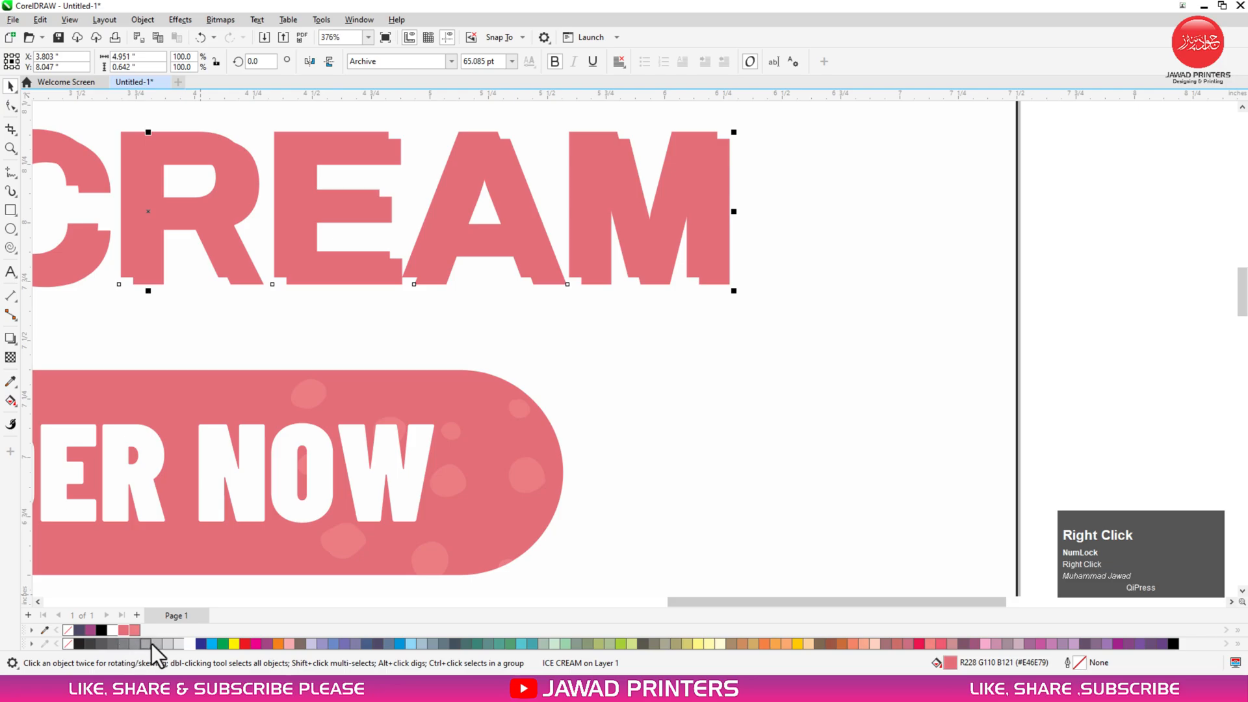
click(177, 642)
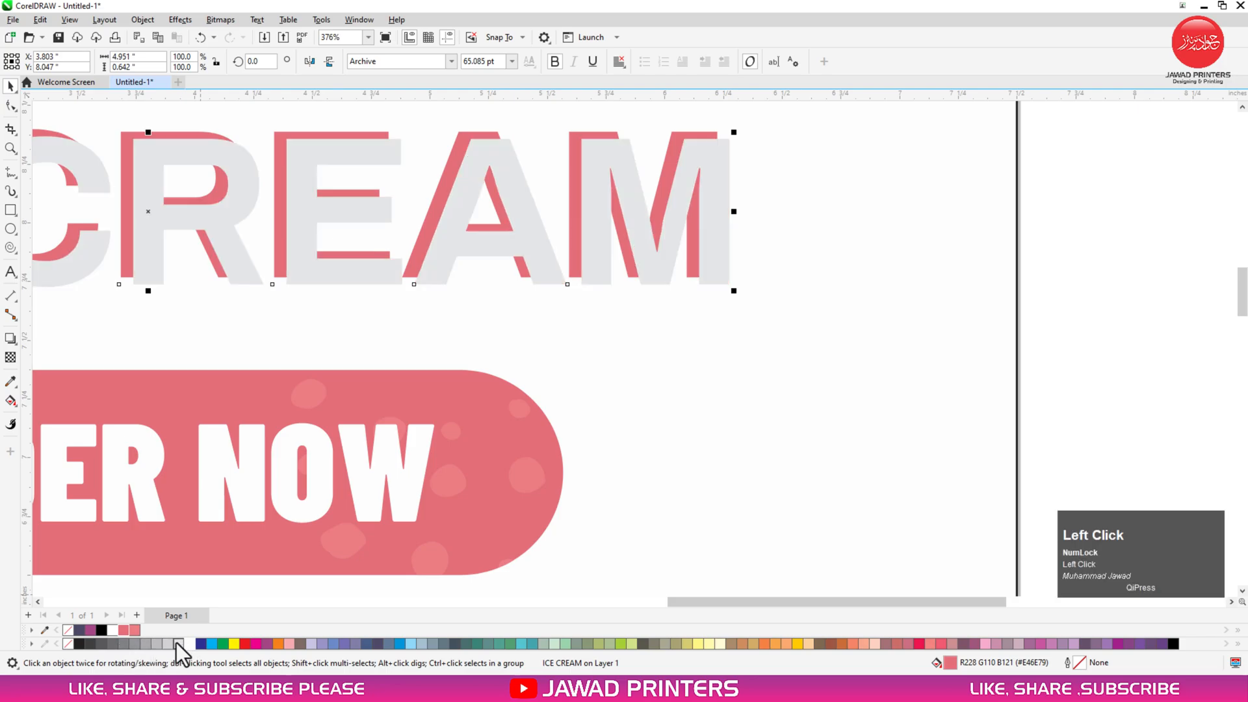
Bring the pink ICE CREAM heading in front of the grey copy and nudge the copy into a thin offset shadow.
click(676, 135)
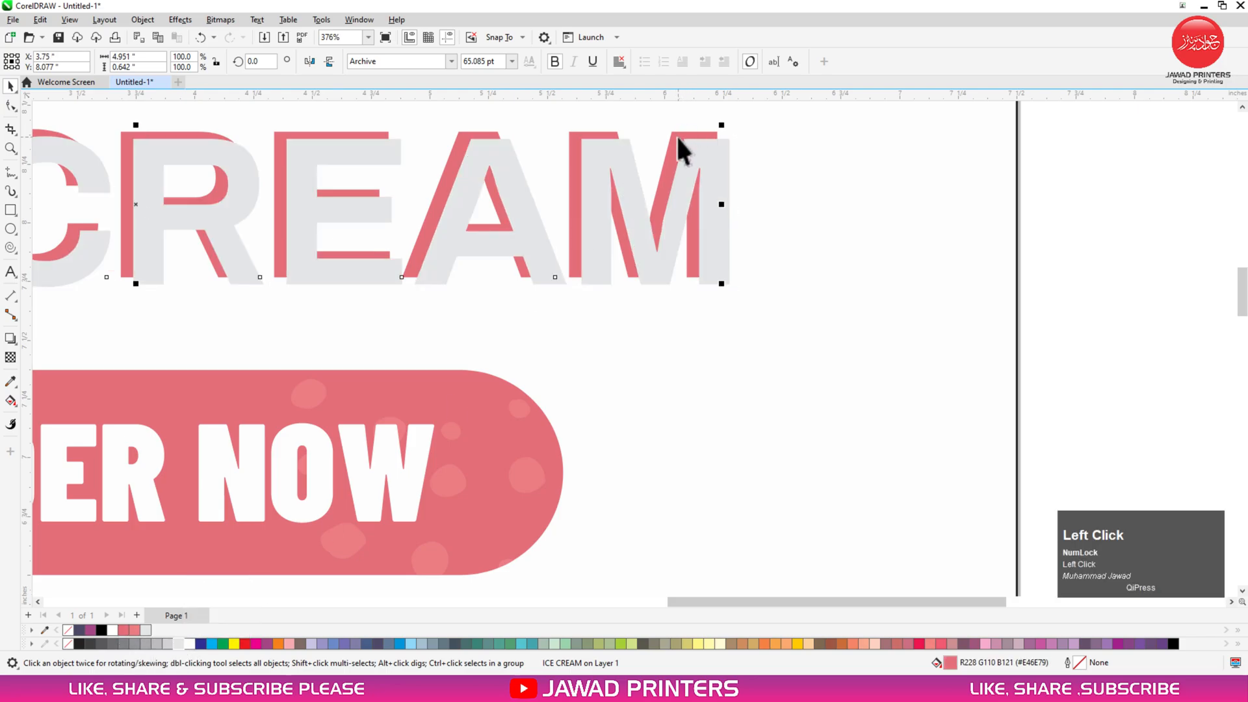
key(shift+Page_Up)
click(727, 189)
key(Down)
key(Down)
key(Down)
key(Up)
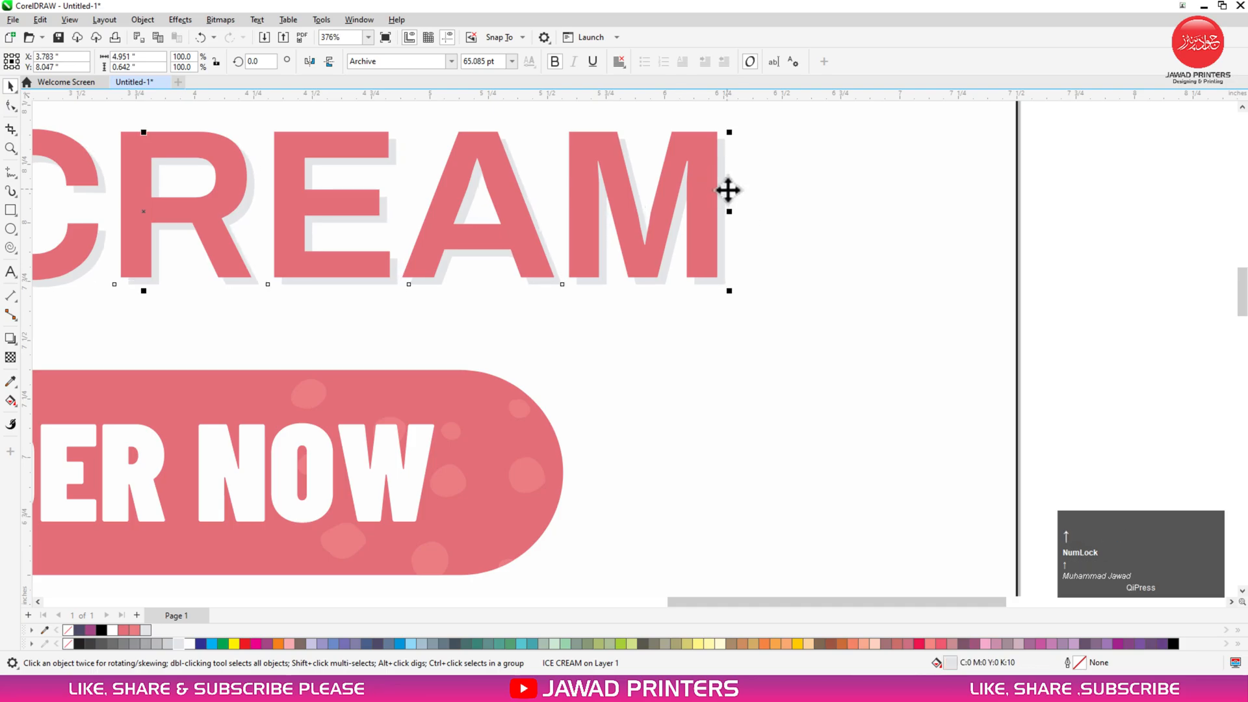
key(Left)
key(Right)
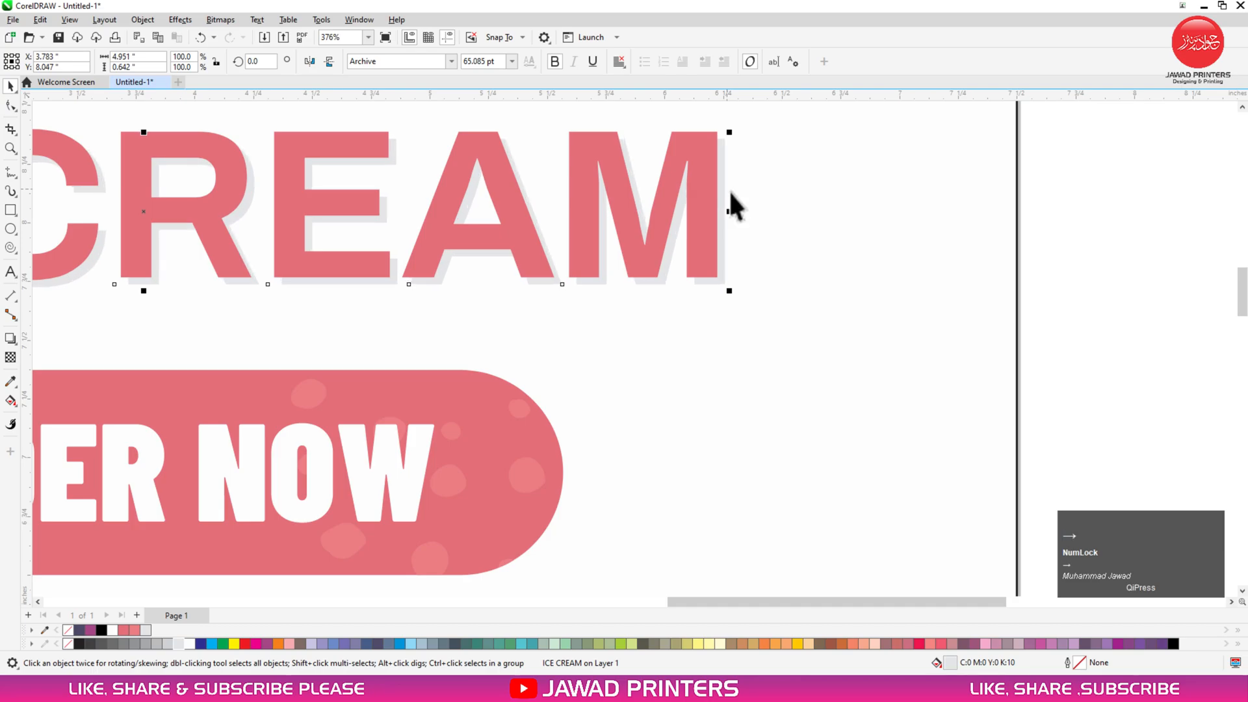
Delete the two pink colour sample squares beside the page.
key(F3)
key(F2)
drag(1055, 107, 536, 515)
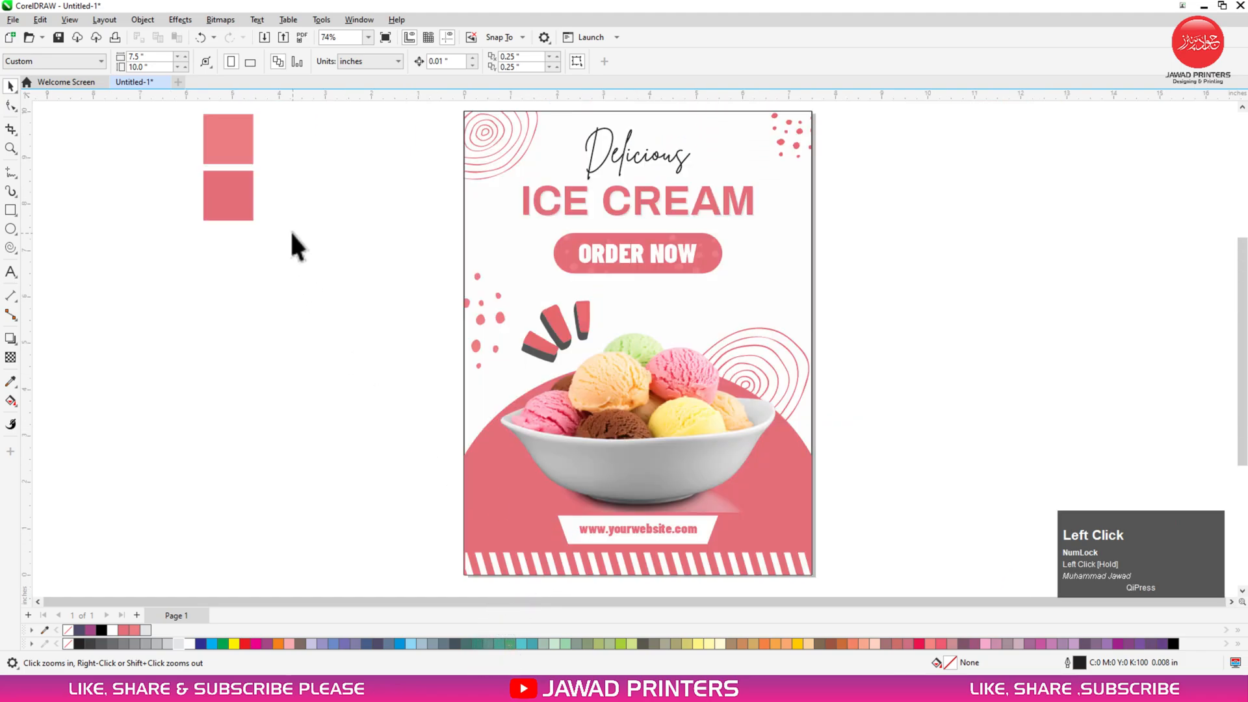
click(221, 161)
key(Delete)
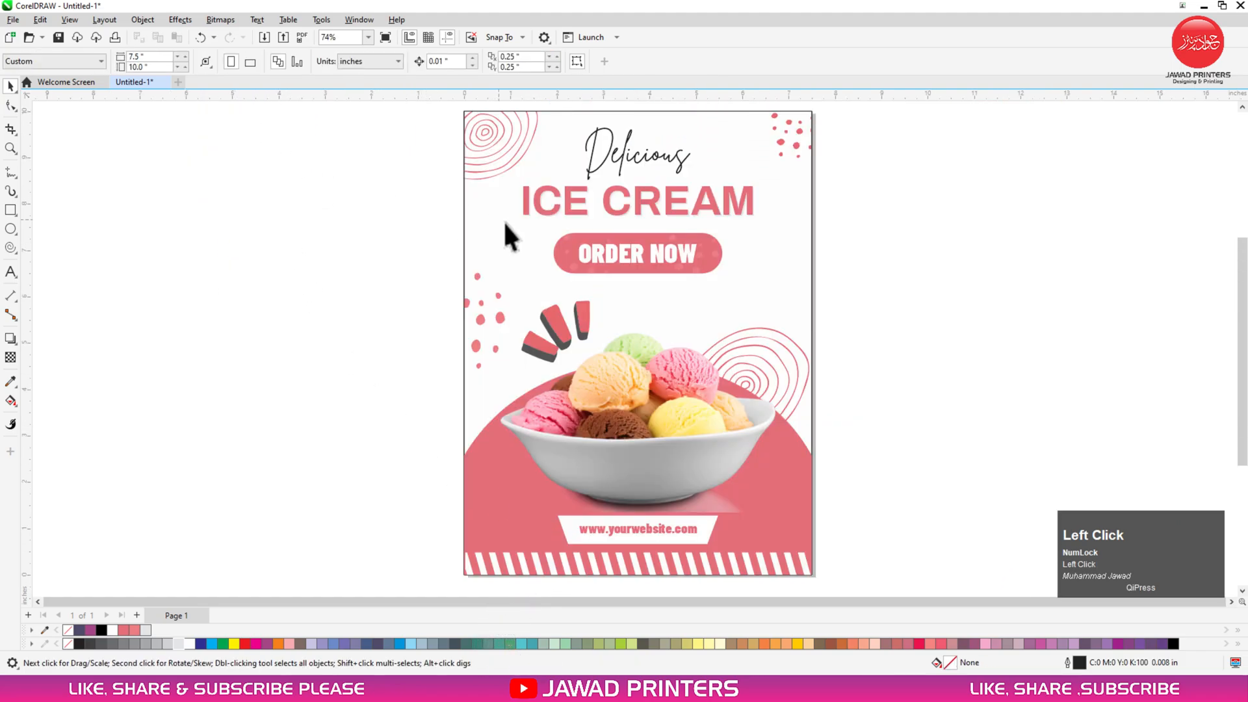
Fit the flyer to the view and inspect the finished design in full-screen preview.
click(521, 249)
key(shift+F2)
right_click(903, 215)
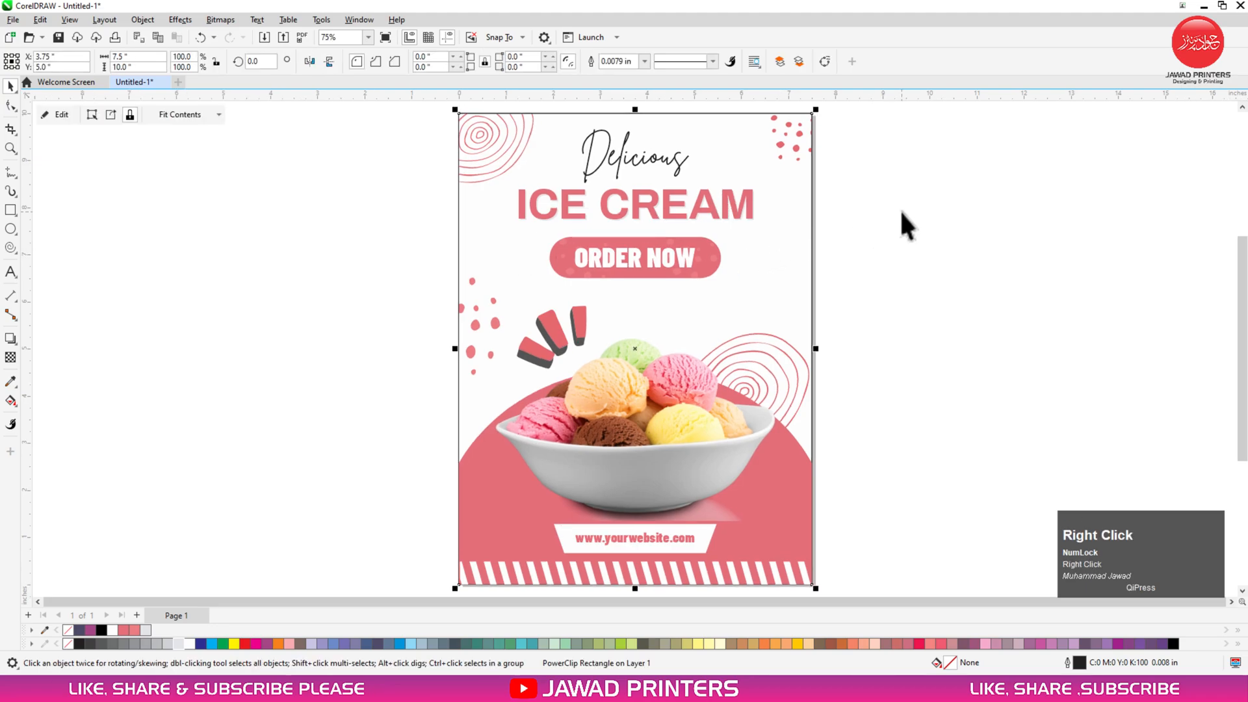
click(956, 221)
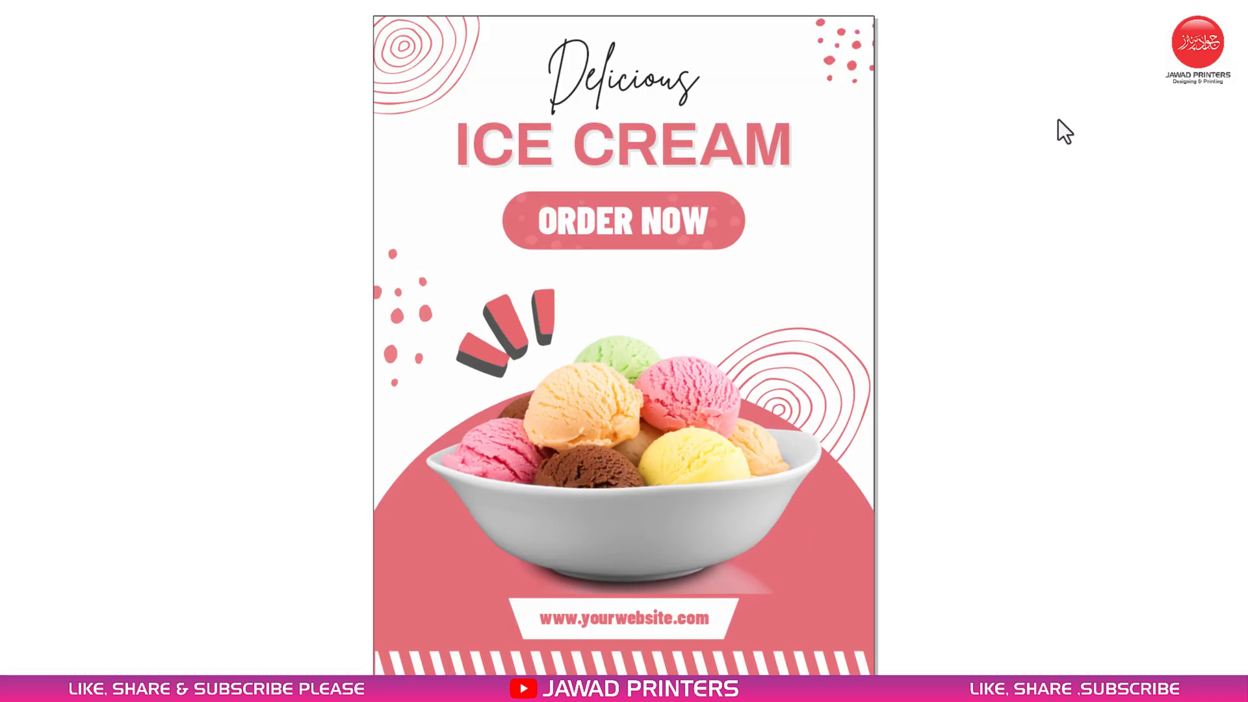